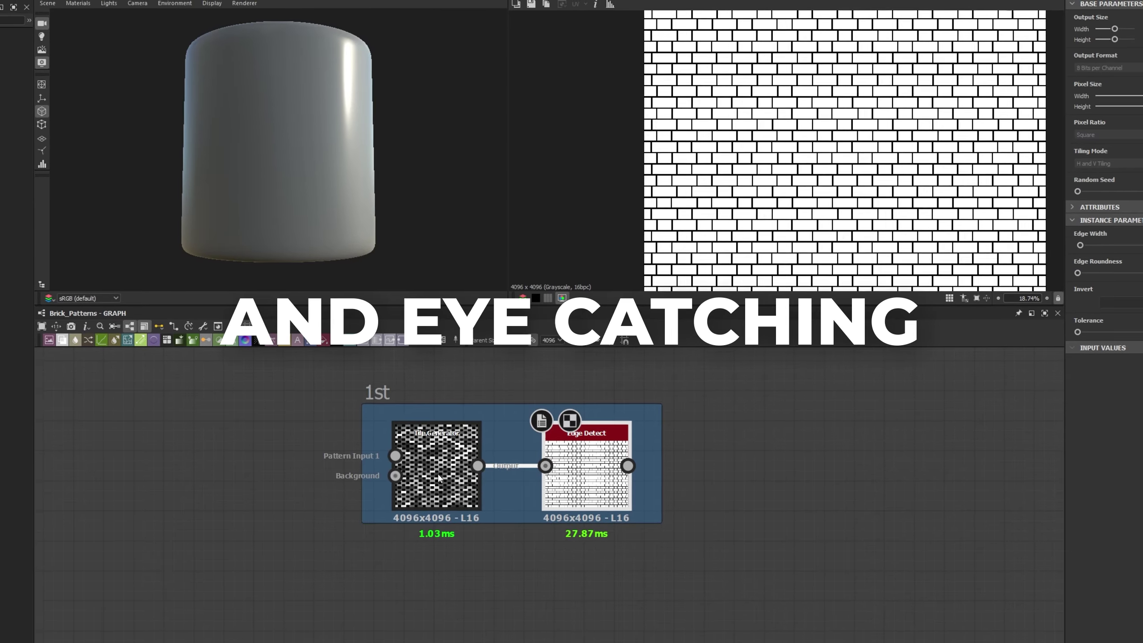
Step: Show the Tile Generator's parameters, try the Interstice X Random slider, then undo it
double_click(438, 478)
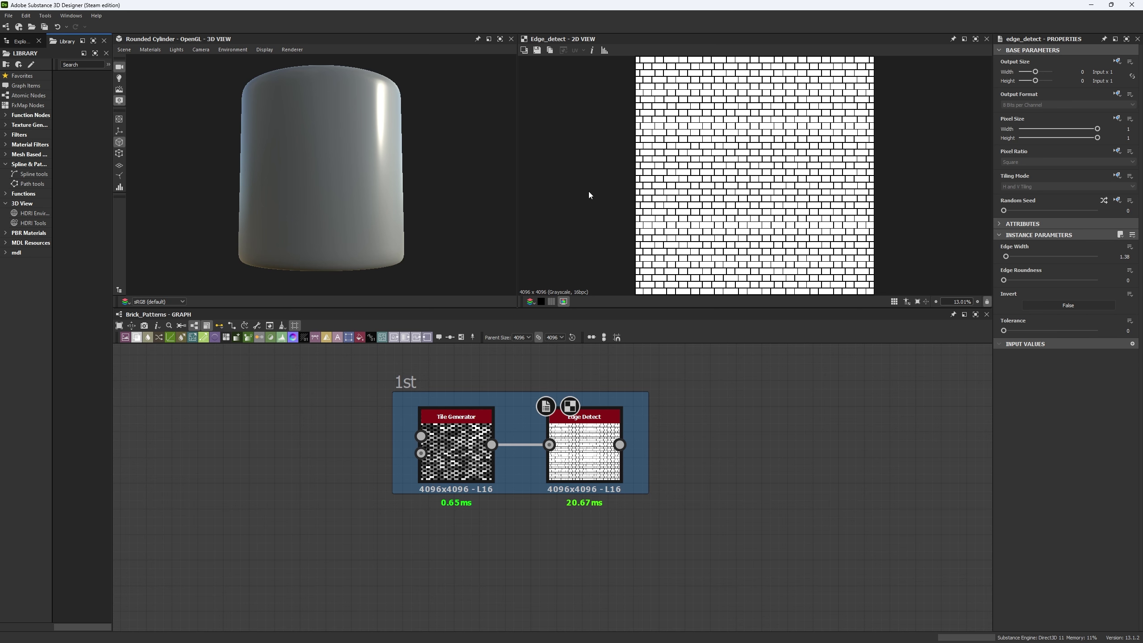
left_click(456, 423)
scroll(764, 225, "up", 3)
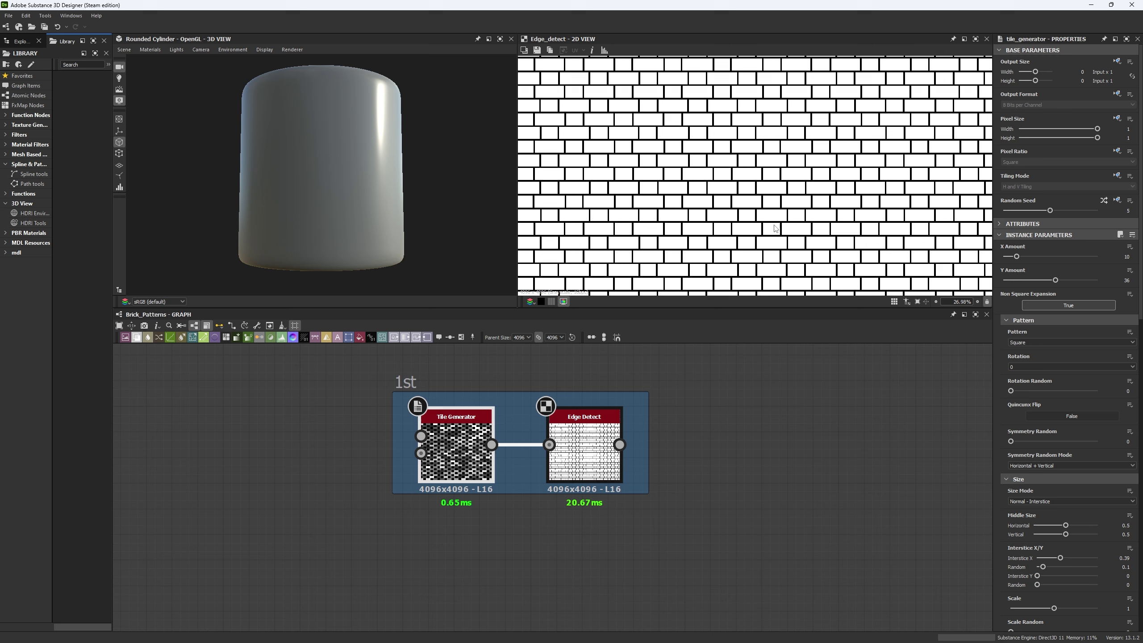
scroll(1069, 497, "down", 1)
mouse_move(1043, 540)
left_mouse_down()
mouse_move(1079, 542)
mouse_move(1061, 533)
left_mouse_up()
key("ctrl+z")
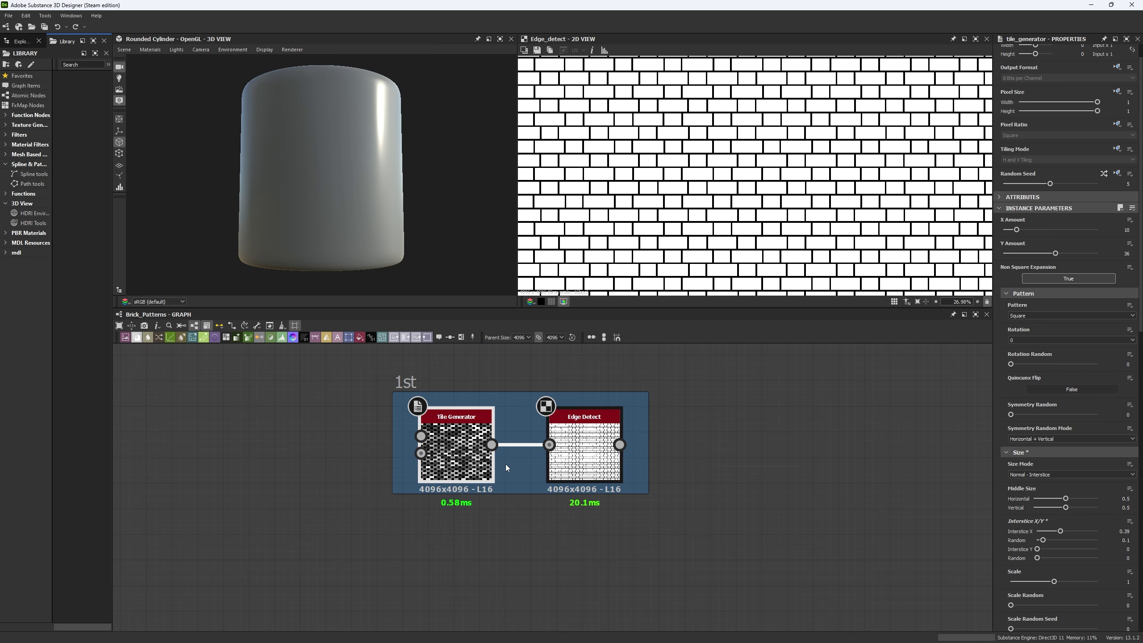
Step: Preview the Tile Generator's pattern and try X Amount 20 with Y Amount 72 (36*2)
double_click(477, 472)
key("f")
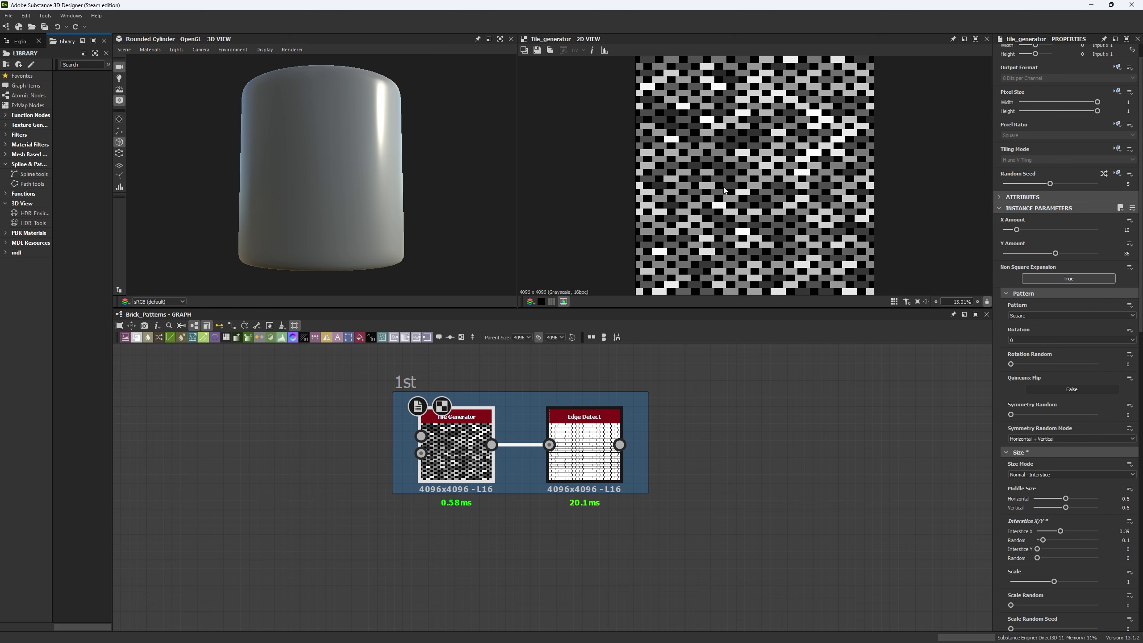
scroll(724, 191, "up", 5)
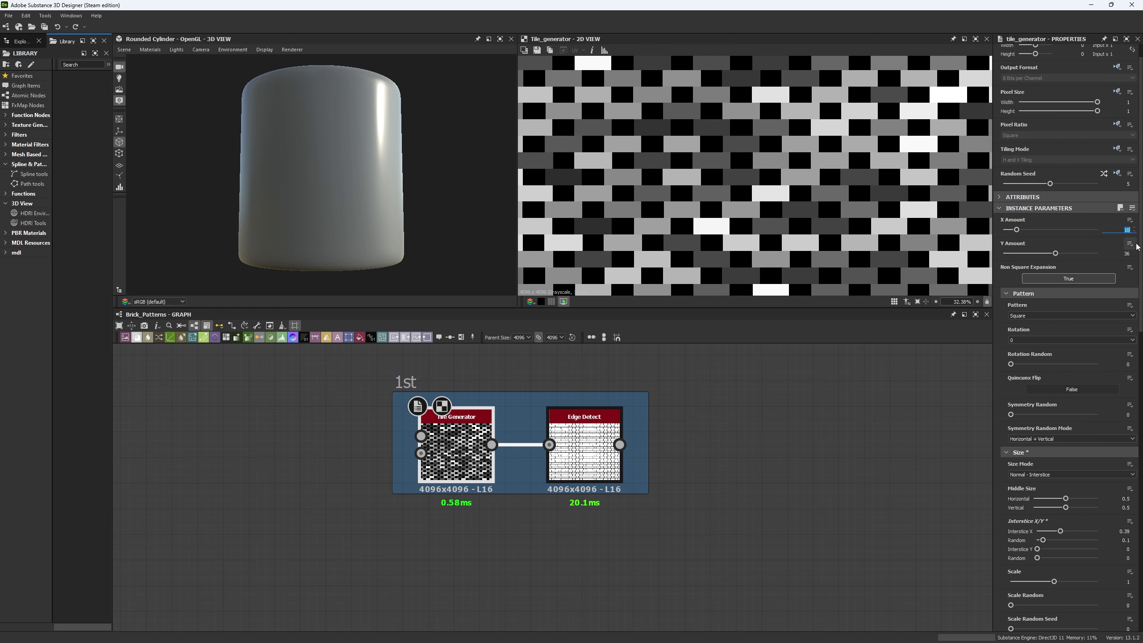
double_click(1127, 254)
left_click(1131, 230)
type("20")
key("Return")
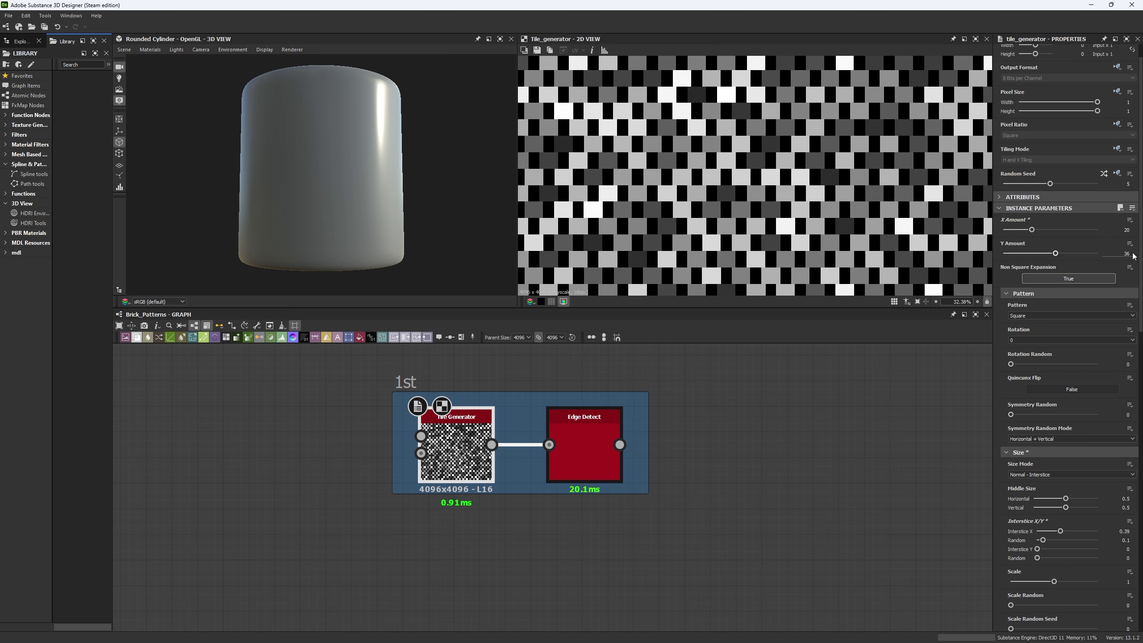
key("Return")
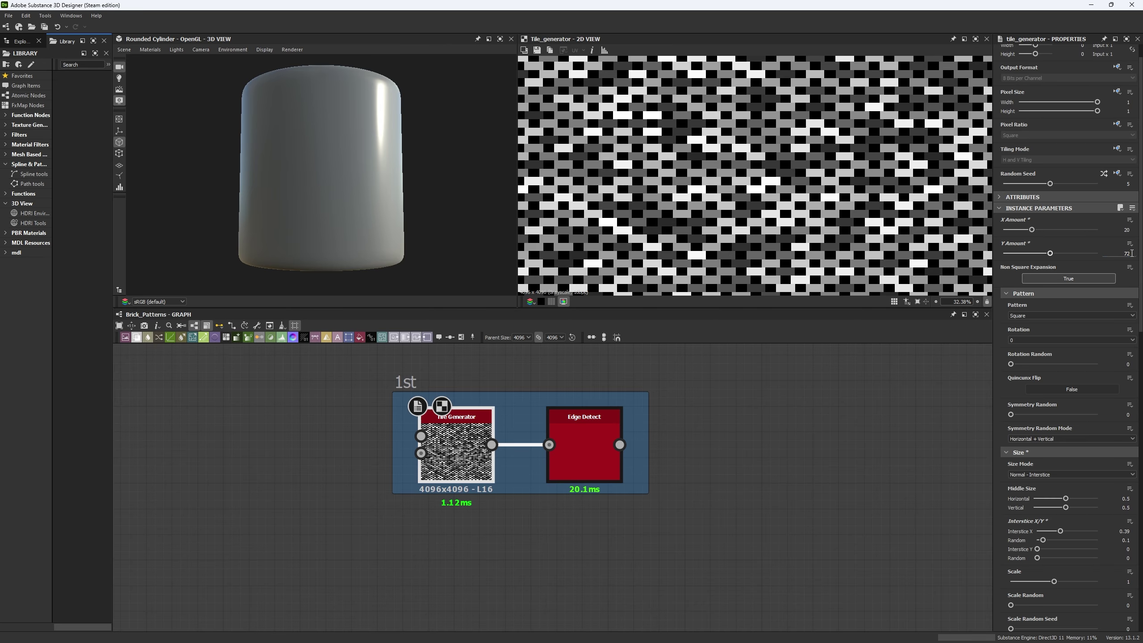
Step: Check the Edge Detect outlines, revert tile counts to 10 by 36, and re-preview the Tile Generator
double_click(590, 444)
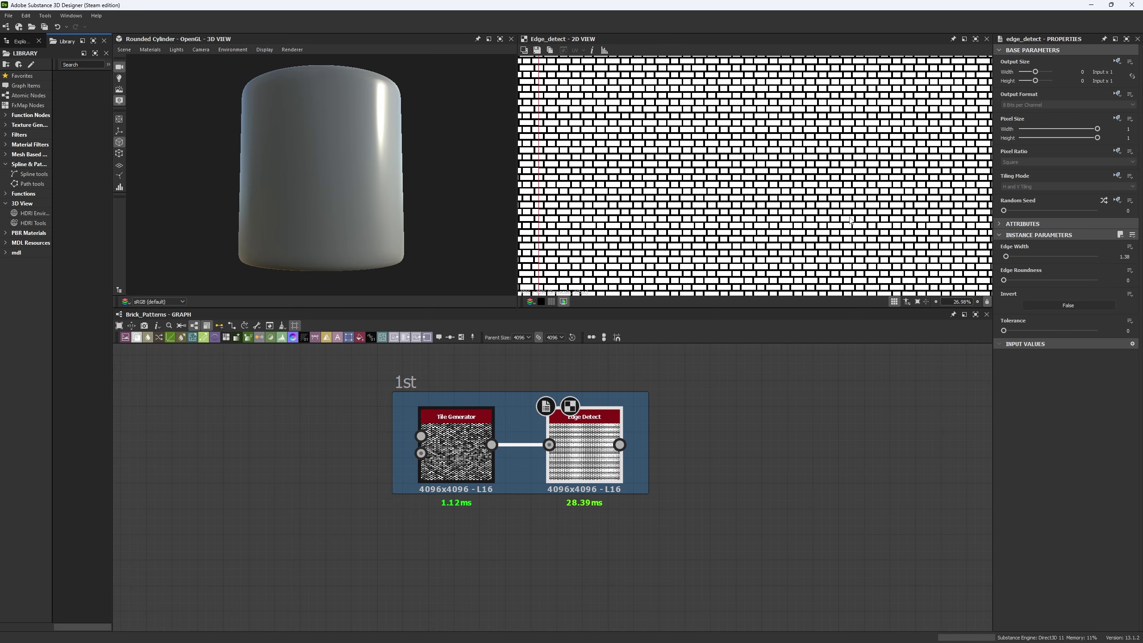
scroll(847, 223, "down", 2)
scroll(847, 224, "up", 1)
key("ctrl+z")
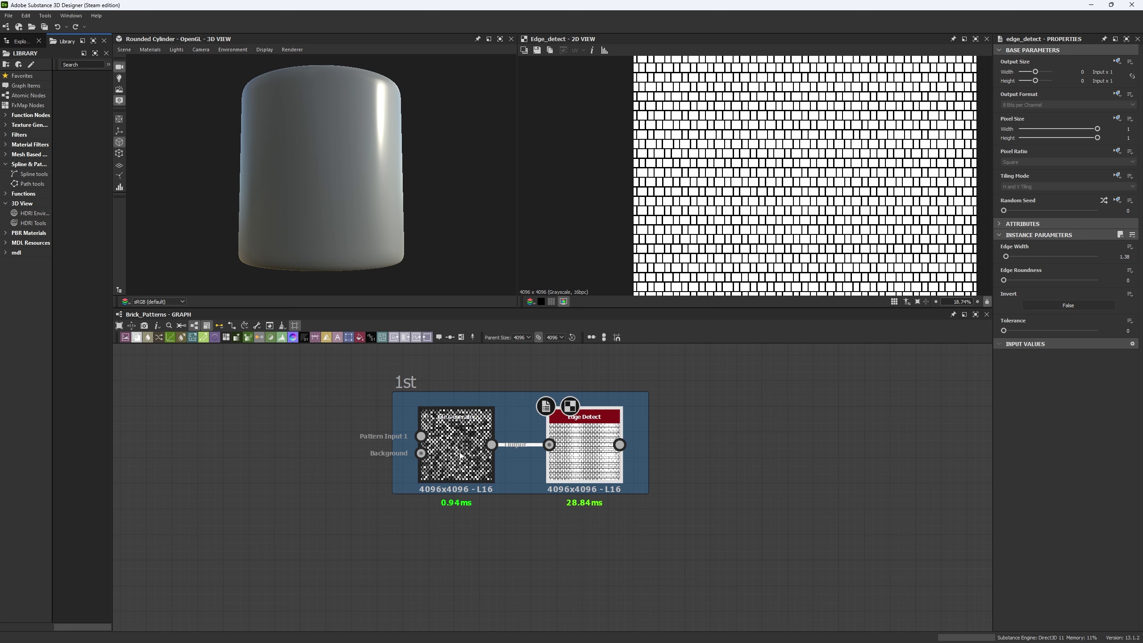
double_click(459, 456)
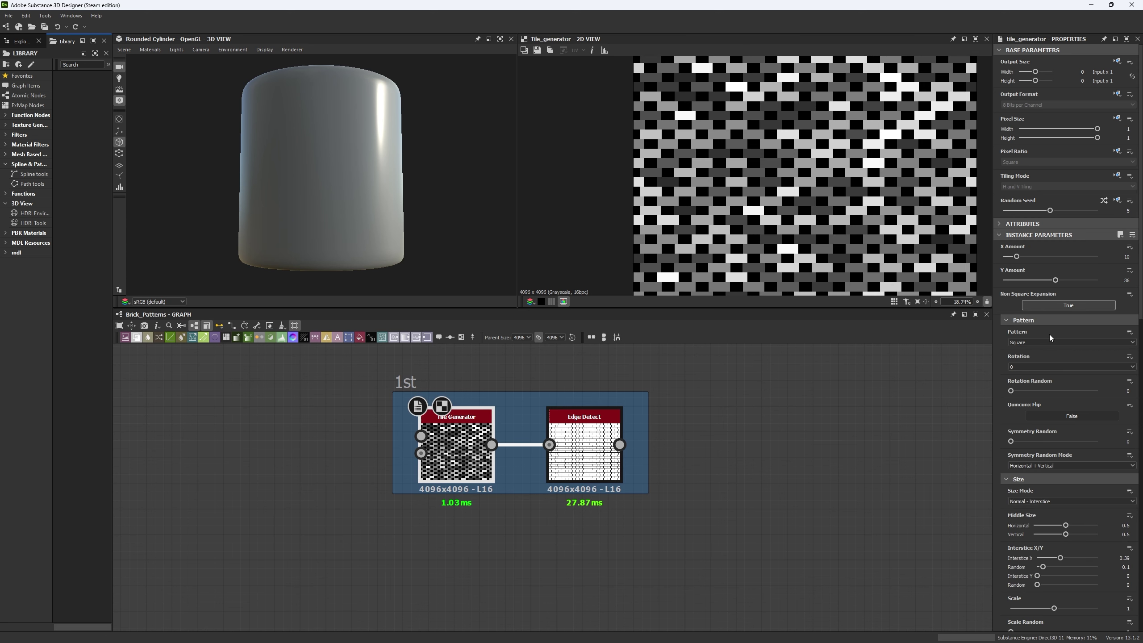
Step: Set the Tile Generator's Interstice X Random to 0.66, checking the Offset and Luminance Random values
scroll(1050, 338, "down", 6)
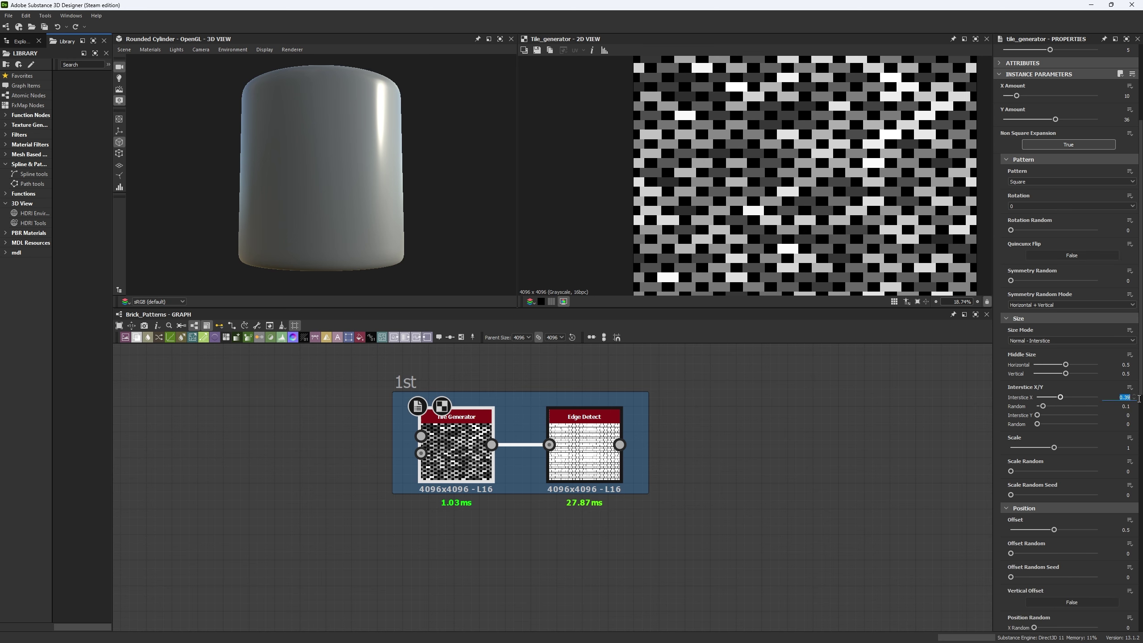
left_click_drag(1065, 399, 1063, 398)
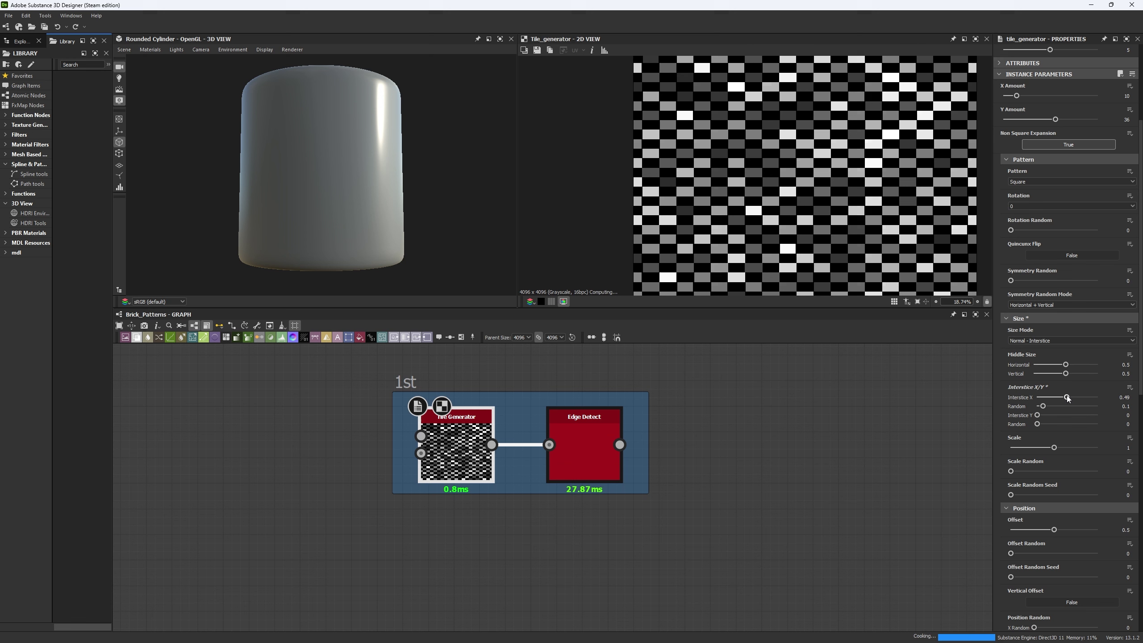
key("ctrl+z")
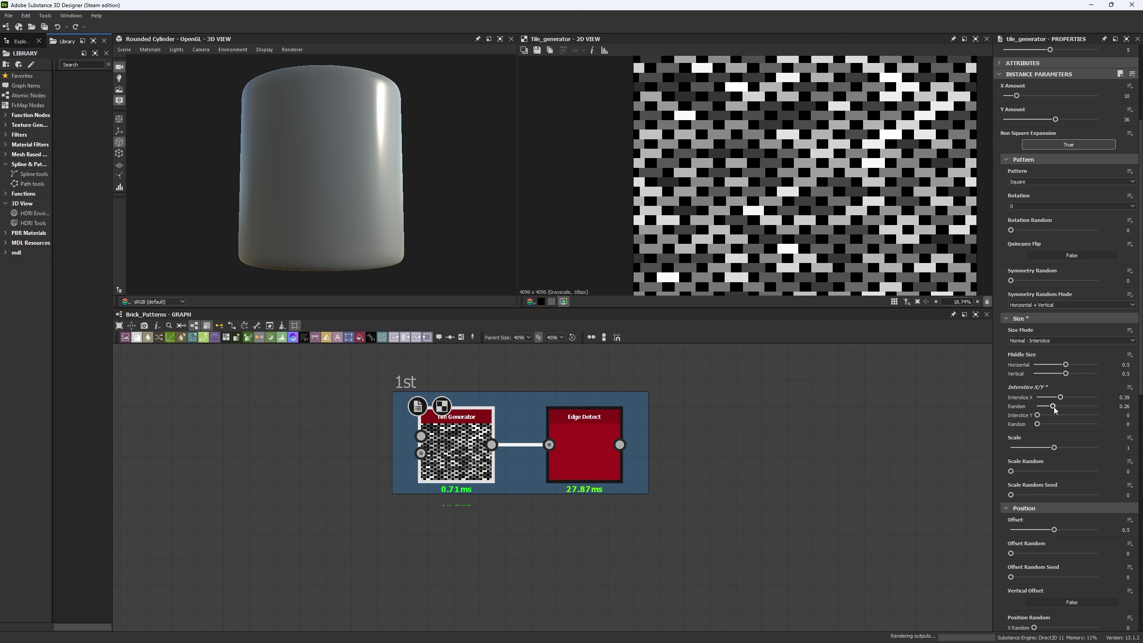
mouse_move(1047, 409)
left_mouse_down()
mouse_move(1080, 413)
mouse_move(1061, 407)
left_mouse_up()
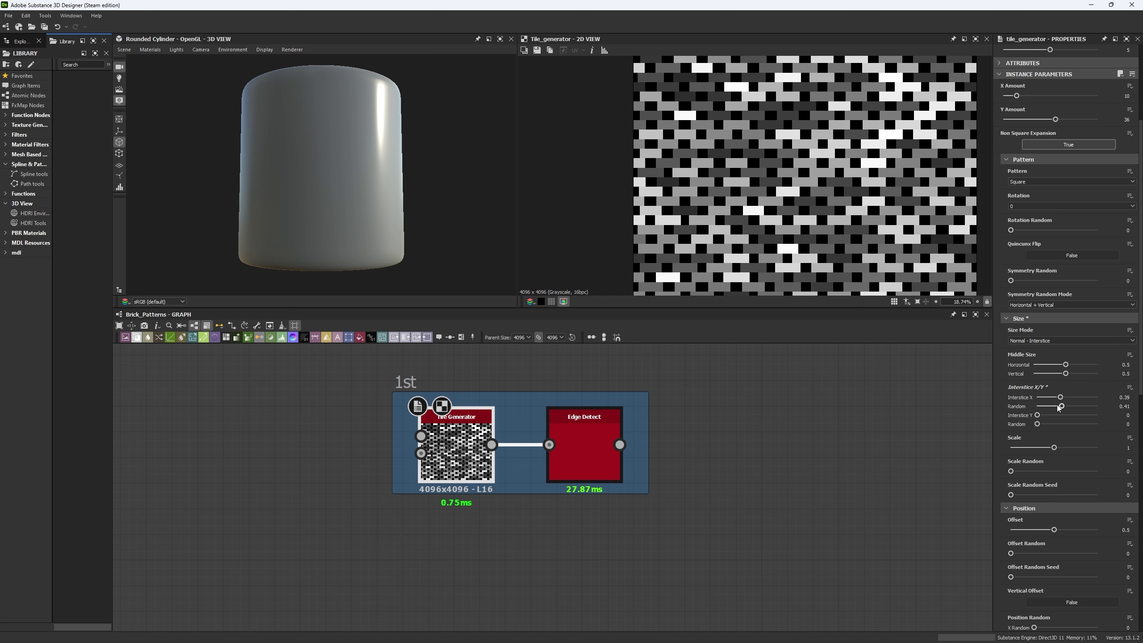
key("ctrl+z")
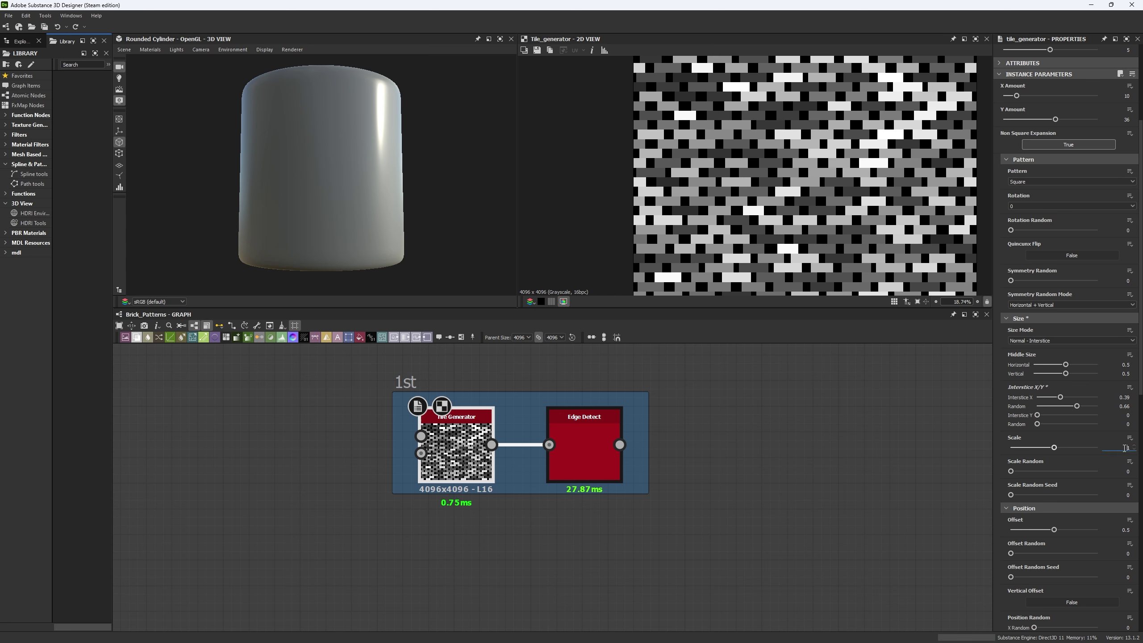
scroll(1026, 369, "down", 4)
left_click(1054, 422)
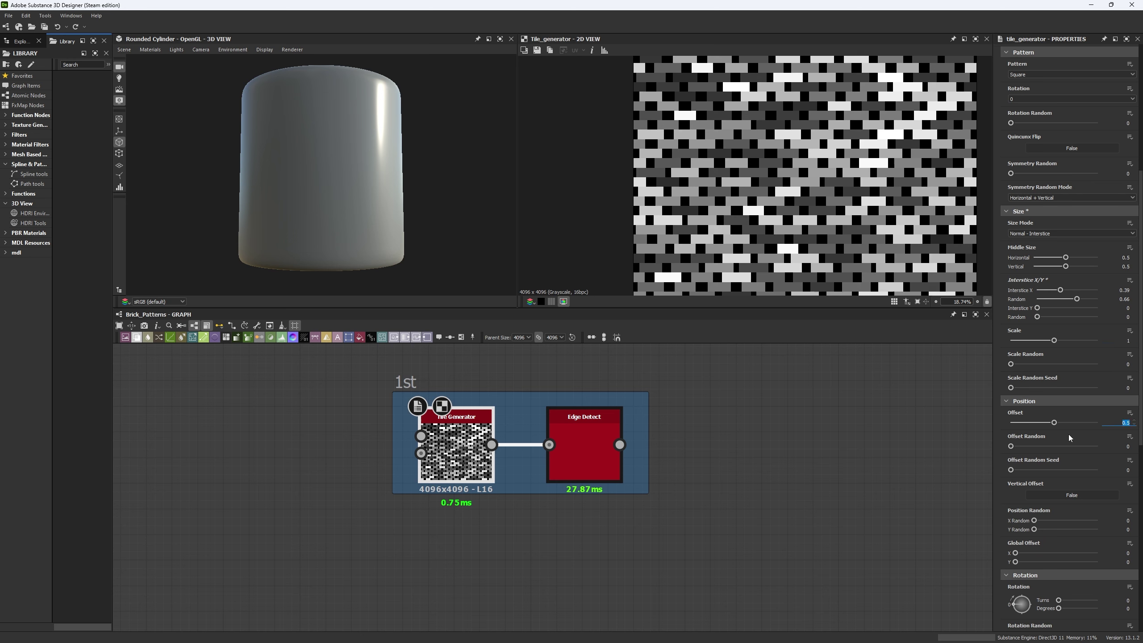
scroll(1070, 438, "down", 9)
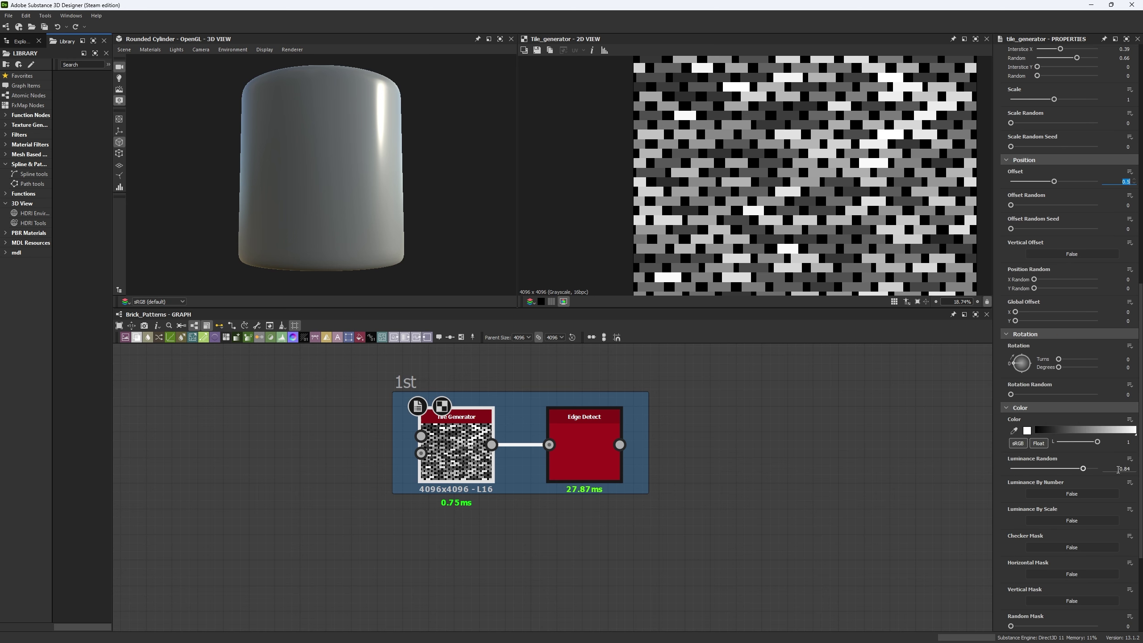
left_click(1134, 473)
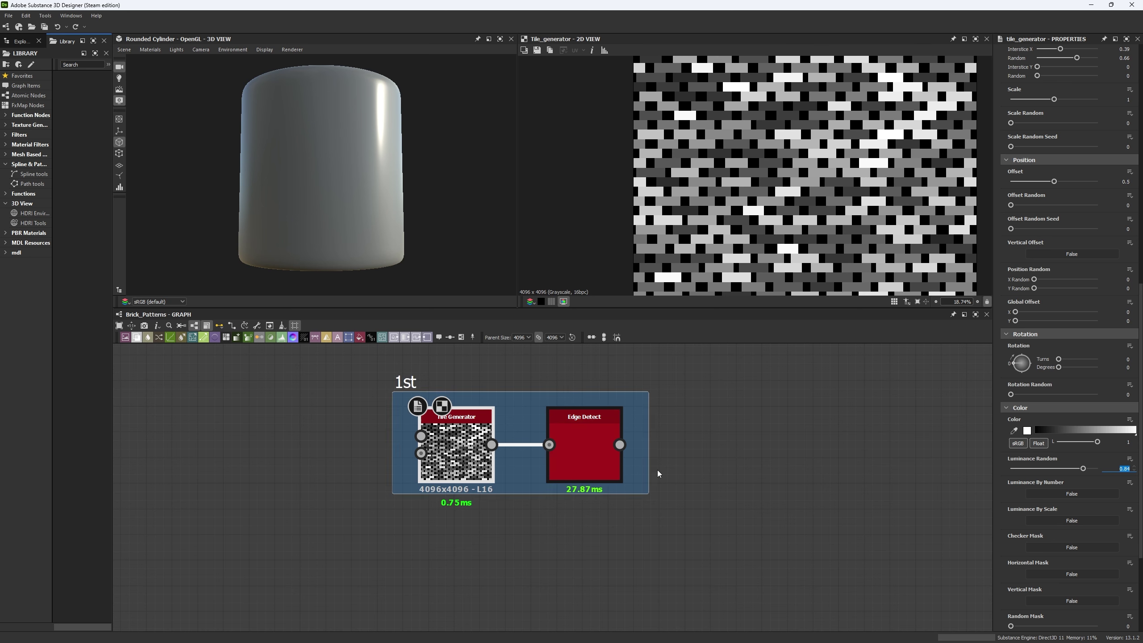
Step: Preview Edge Detect and raise Edge Roundness to 1.97 to round the brick corners
double_click(590, 458)
scroll(751, 234, "up", 6)
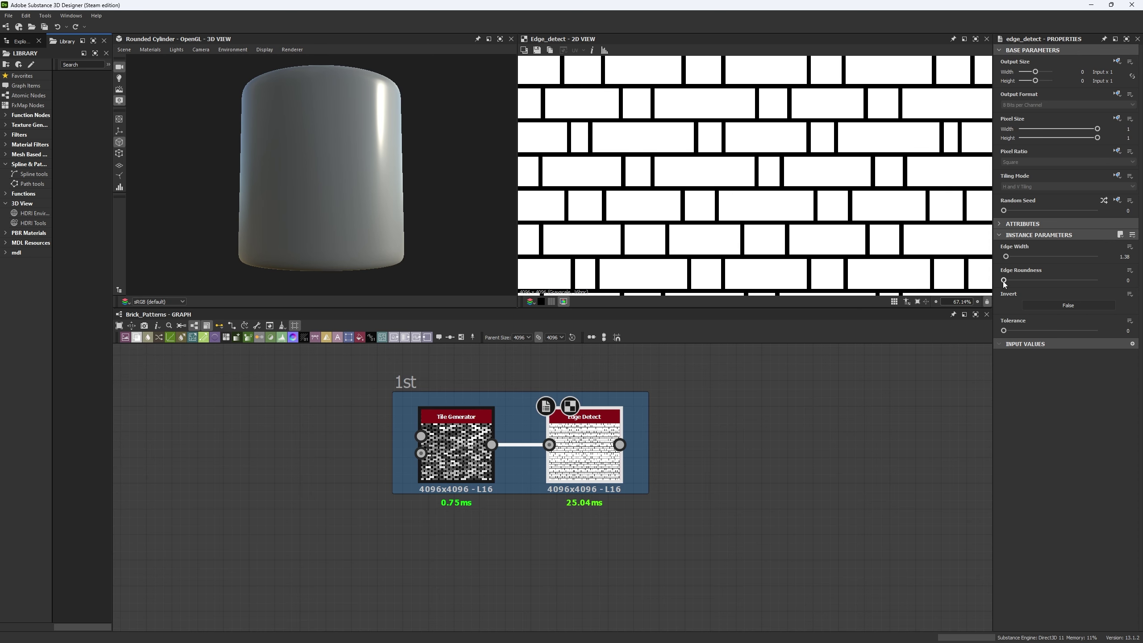
left_click_drag(1005, 280, 1015, 280)
scroll(805, 399, "down", 2)
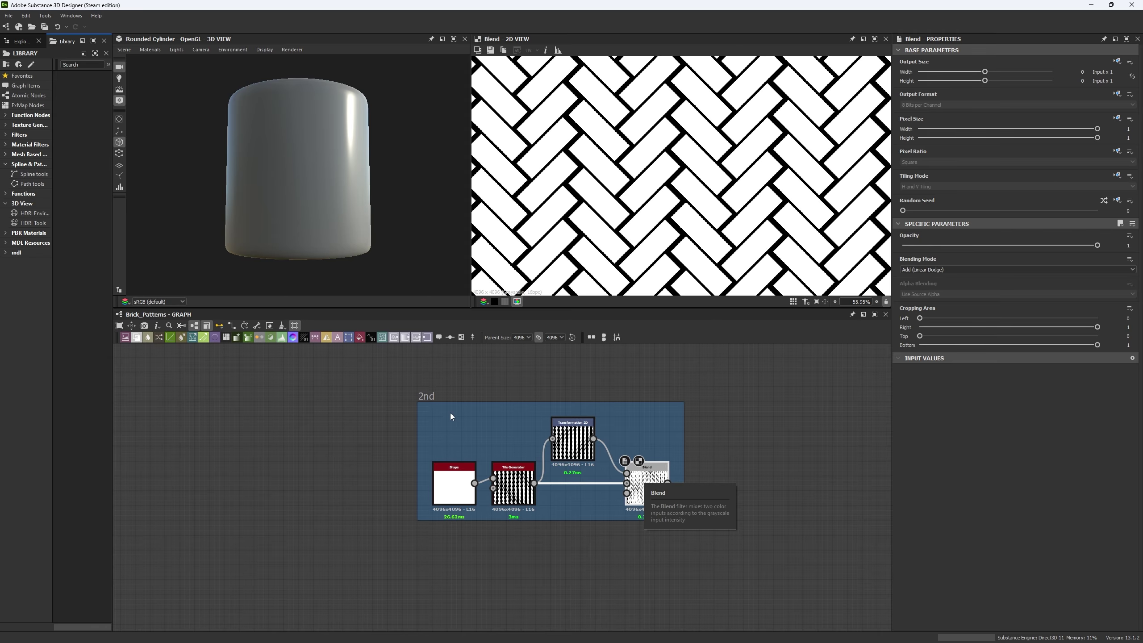
Step: Zoom the 2D view onto the second section's Blend herringbone output
scroll(646, 199, "down", 5)
scroll(645, 198, "up", 4)
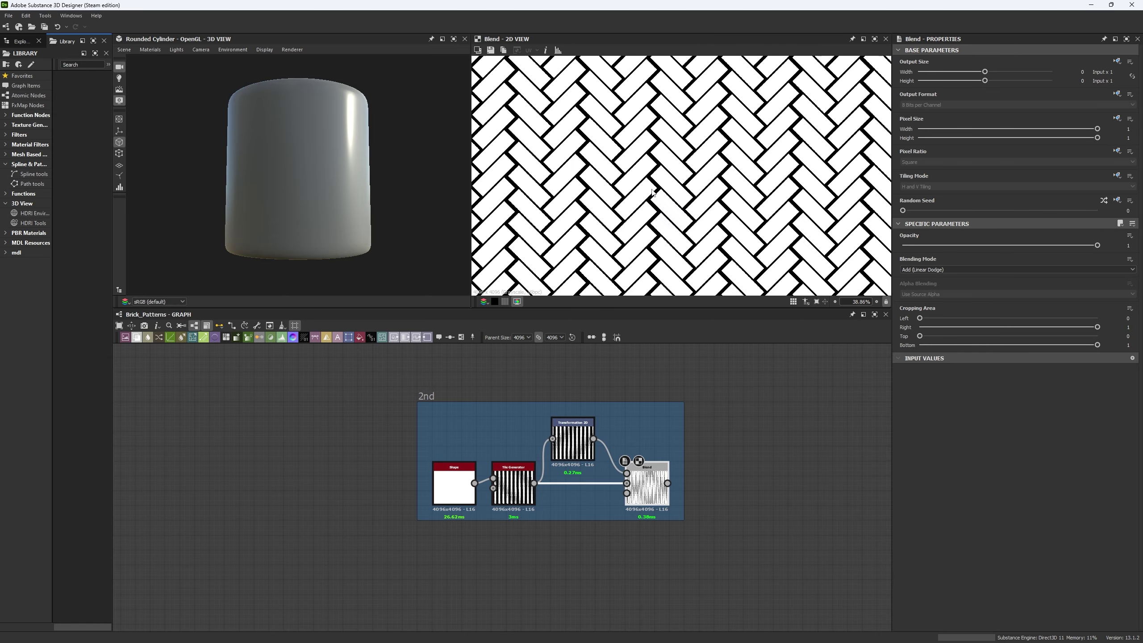
scroll(695, 176, "down", 5)
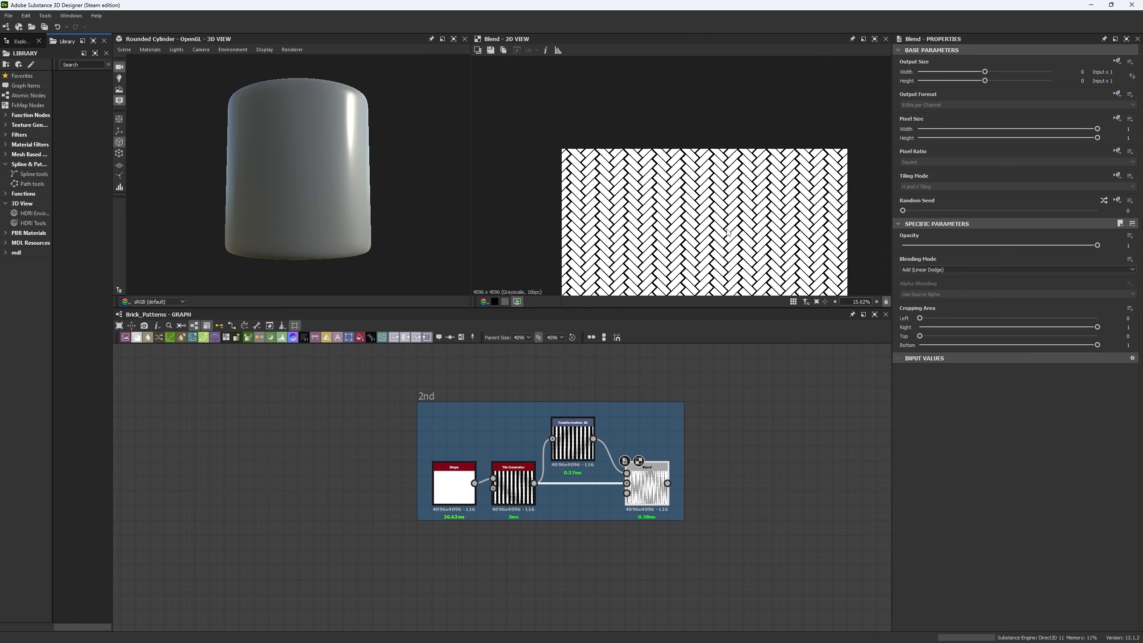
scroll(708, 187, "up", 3)
scroll(707, 205, "up", 2)
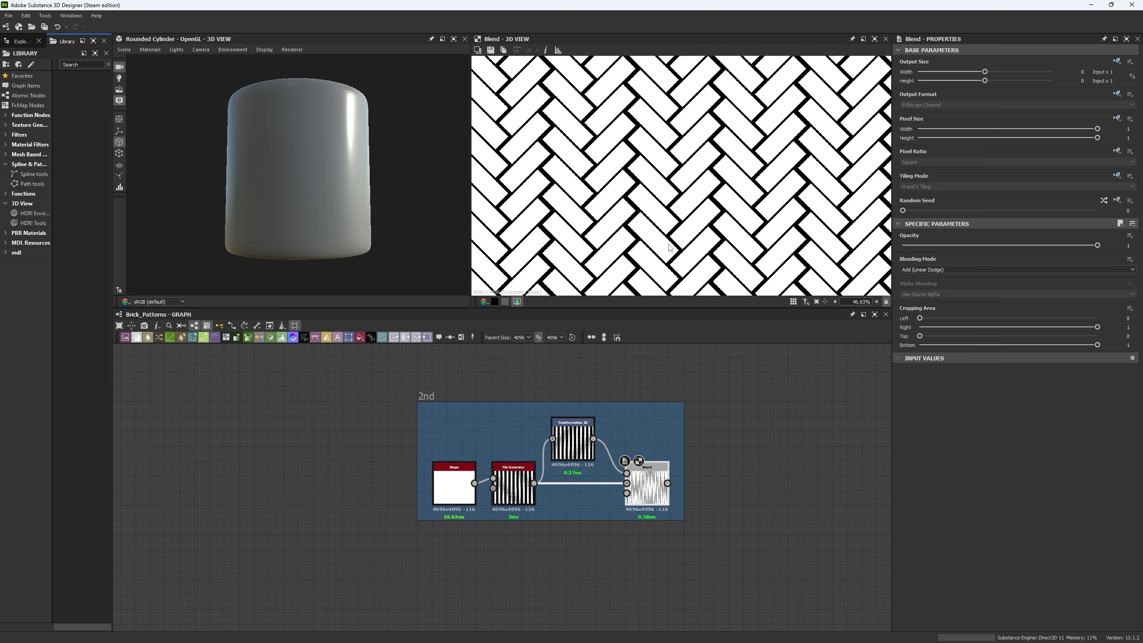
scroll(675, 220, "down", 3)
scroll(663, 232, "up", 1)
scroll(664, 232, "up", 2)
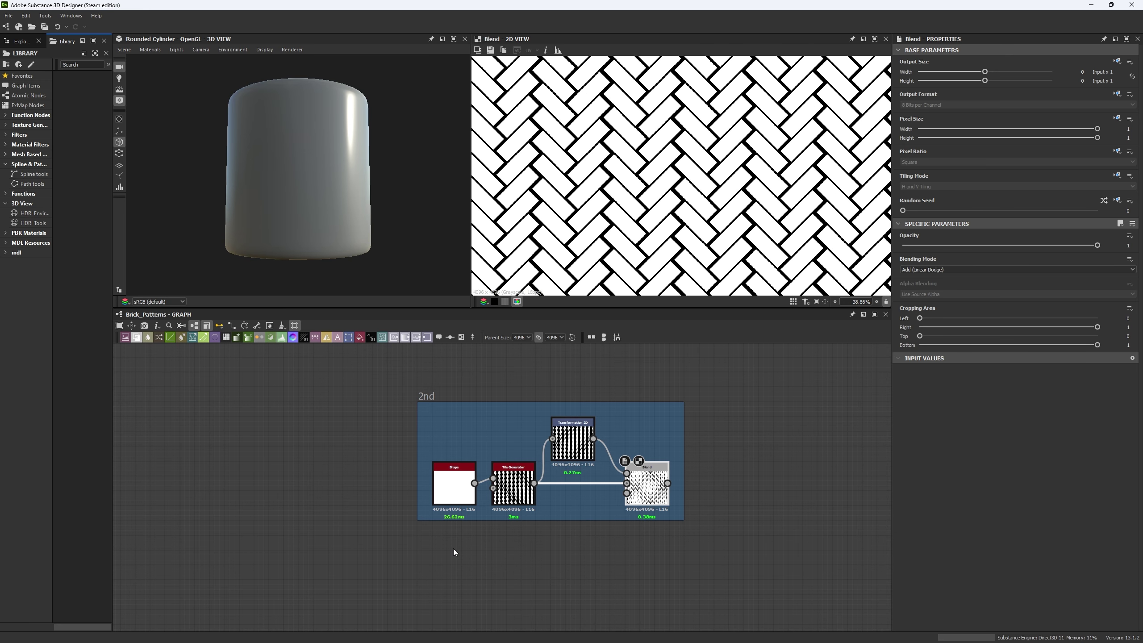
Step: Preview the Shape and Tile Generator outputs, keeping the pattern type on Image Input
double_click(452, 495)
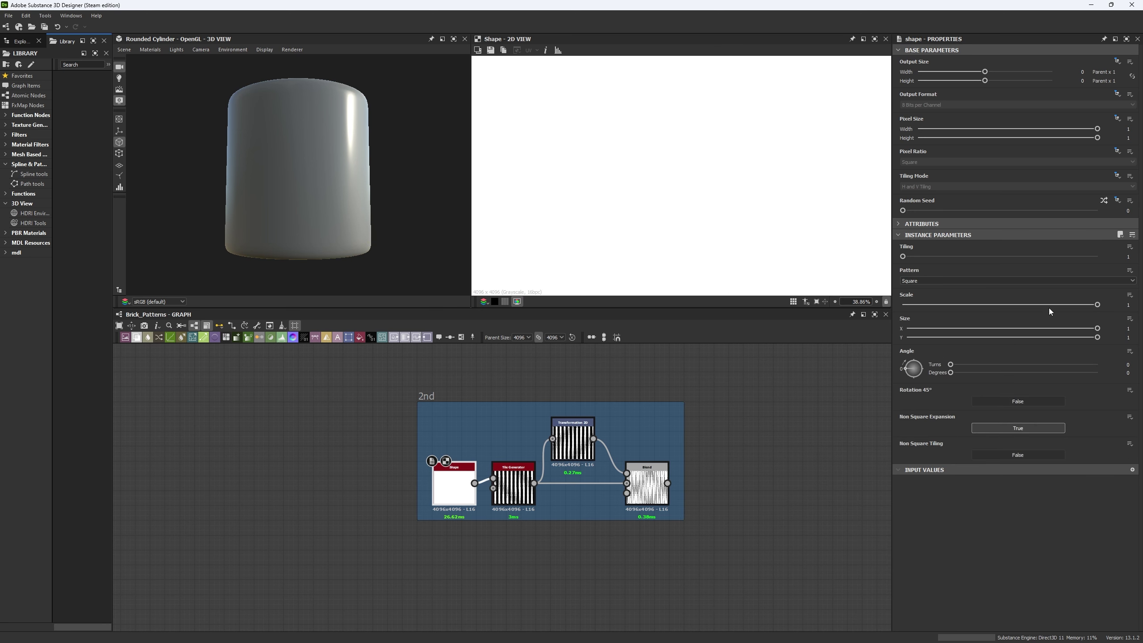
double_click(517, 501)
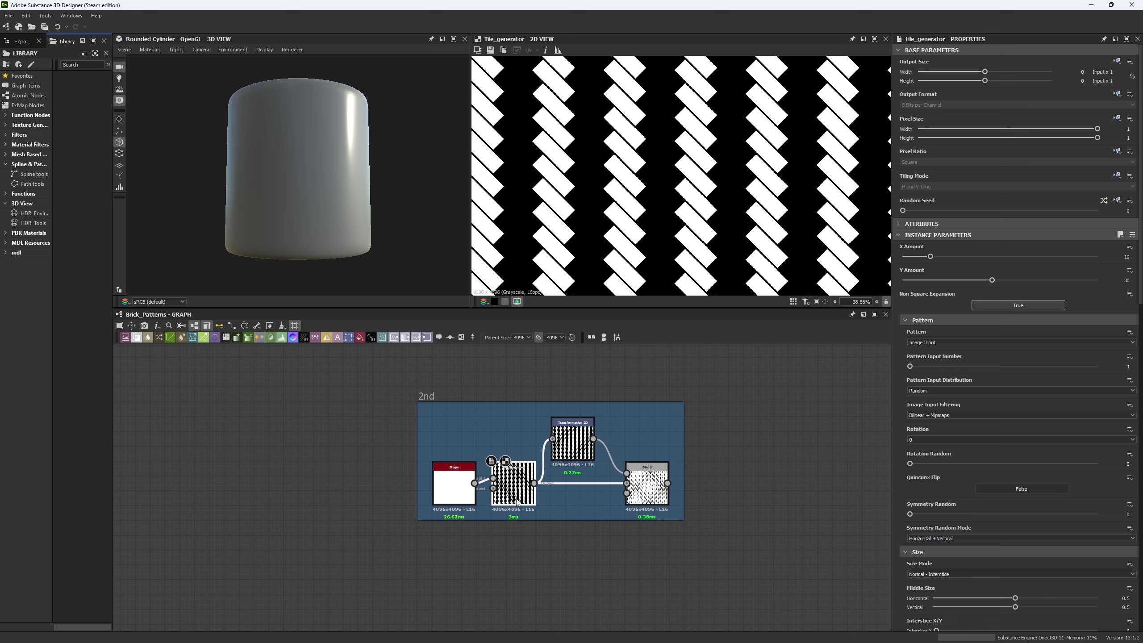
left_click(927, 345)
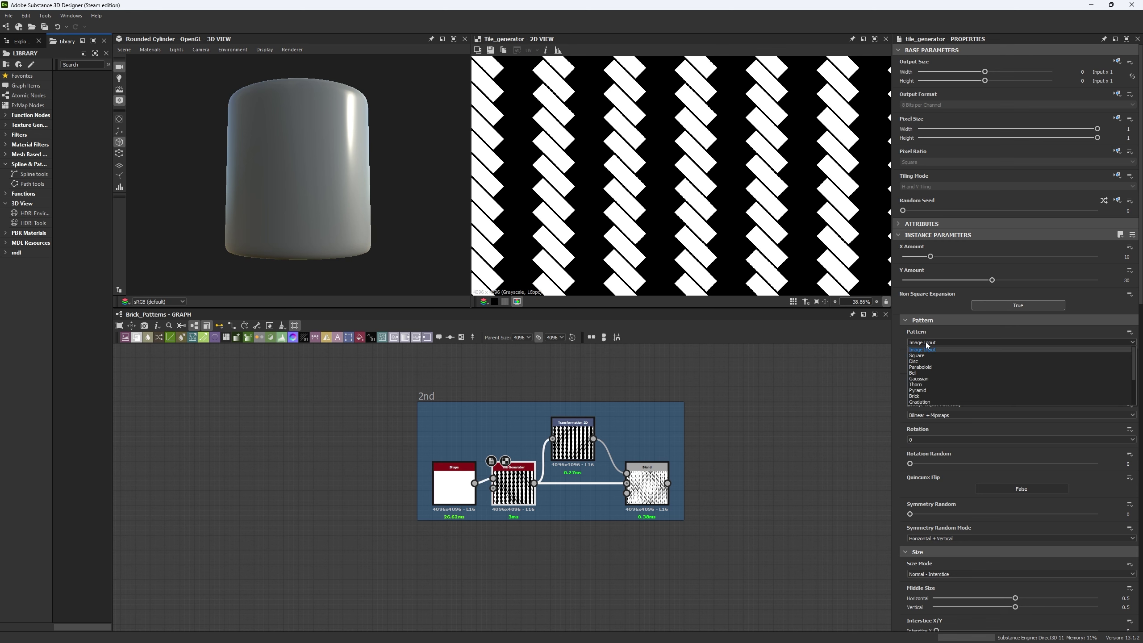
left_click(927, 353)
Step: Set the tile generator's Scale to 0.64 and Rotation to 45 degrees
scroll(470, 476, "up", 5)
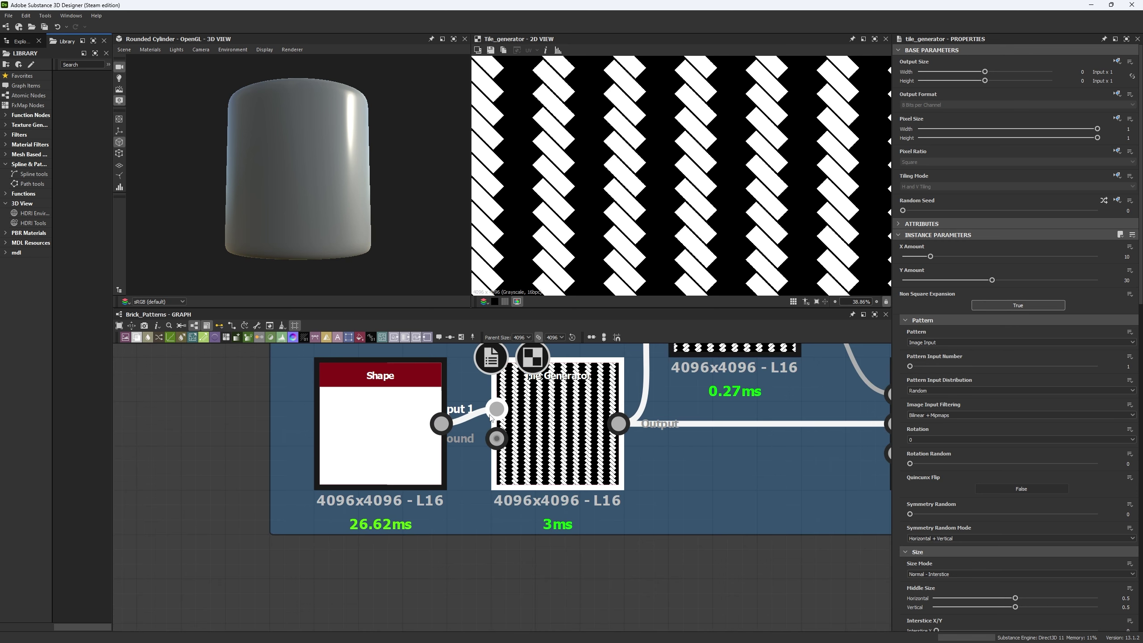
scroll(573, 446, "down", 4)
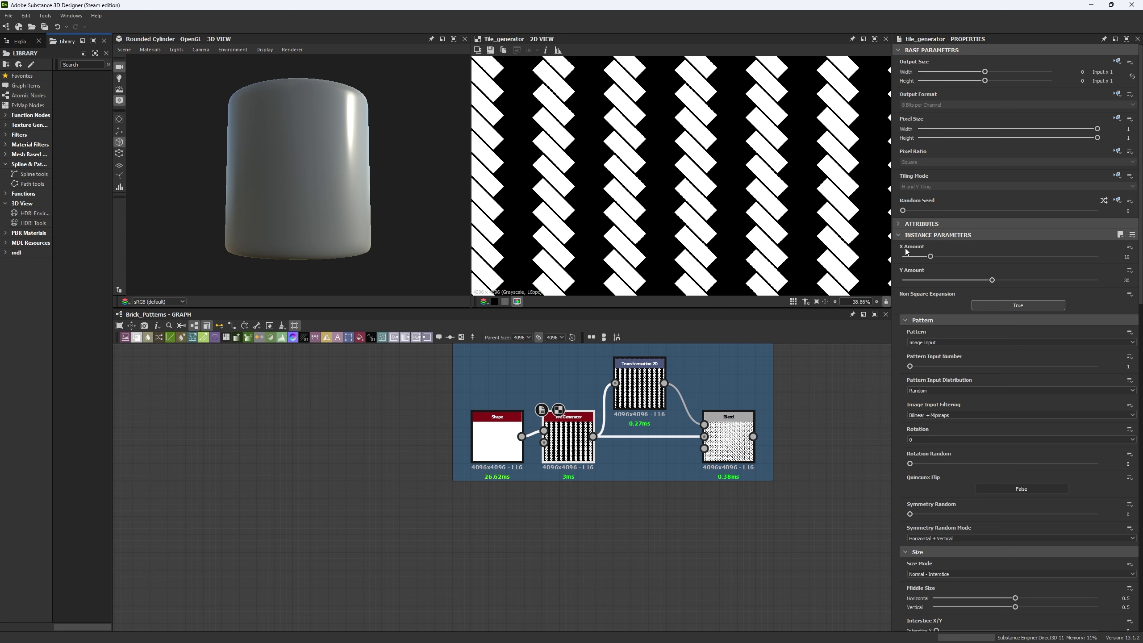
scroll(1116, 522, "down", 3)
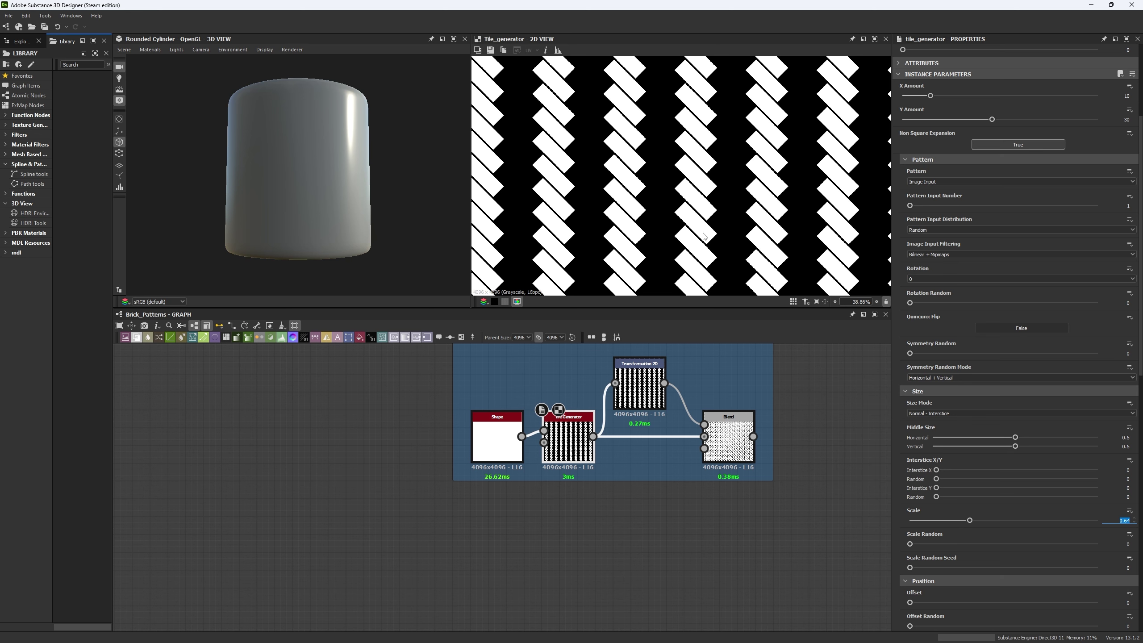
scroll(704, 236, "up", 5)
scroll(675, 221, "down", 3)
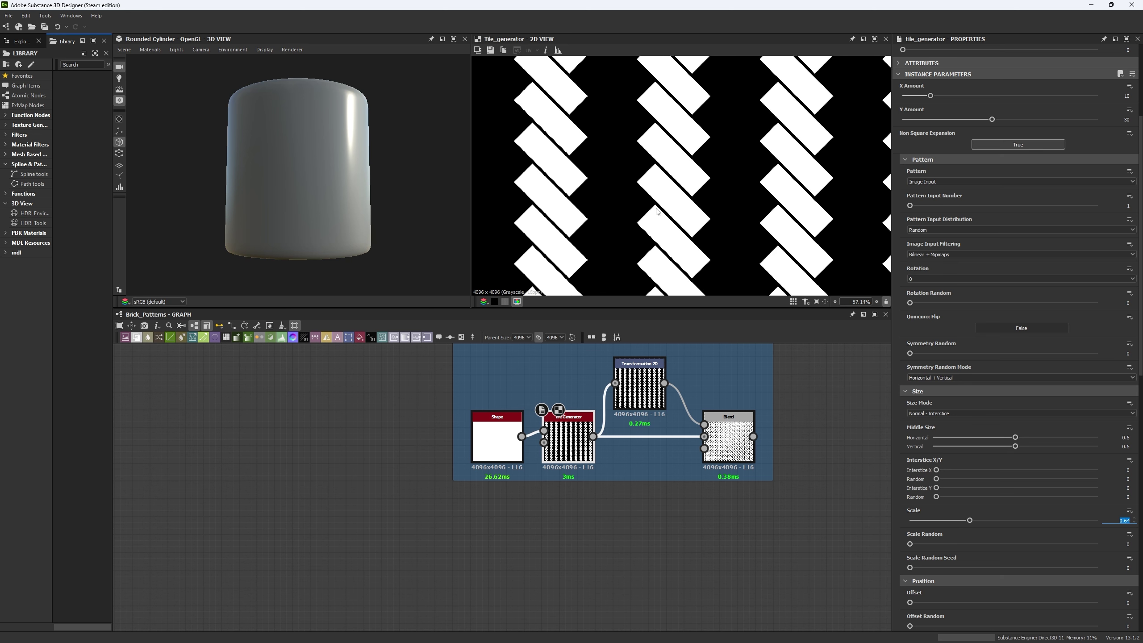
scroll(656, 211, "down", 4)
scroll(1012, 397, "down", 5)
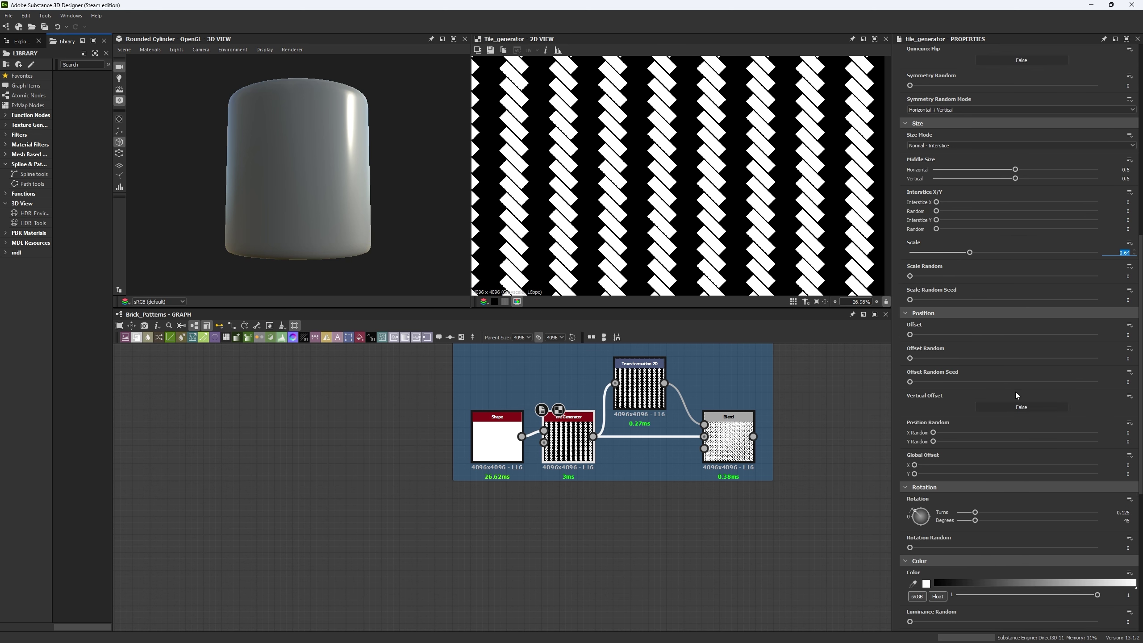
left_click(1120, 520)
scroll(661, 239, "up", 4)
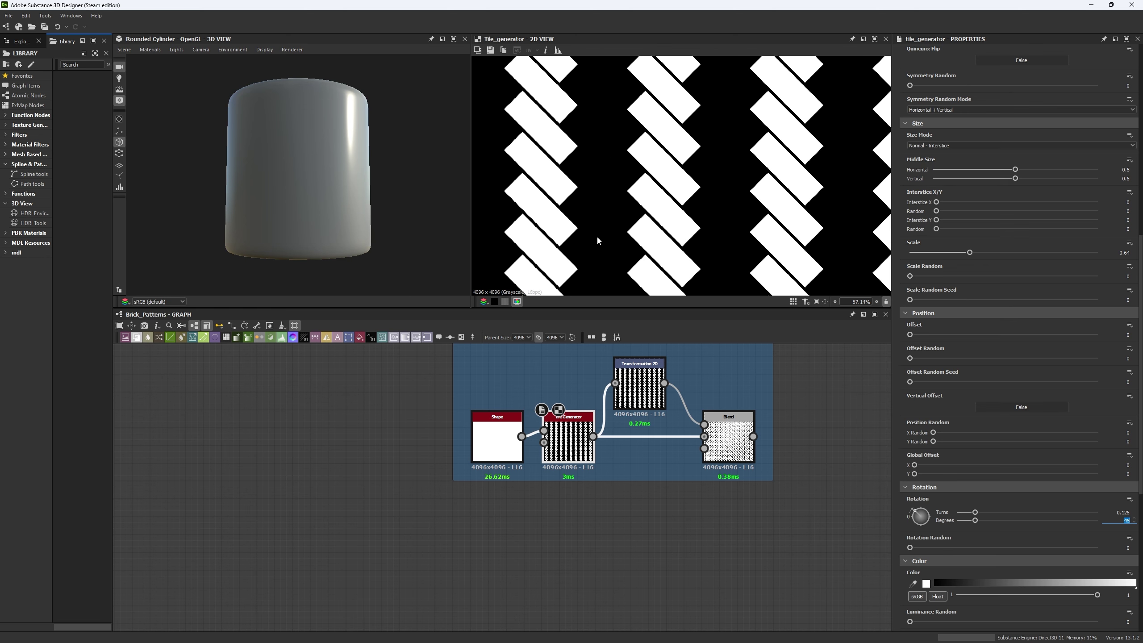
middle_click_drag(637, 529, 588, 533)
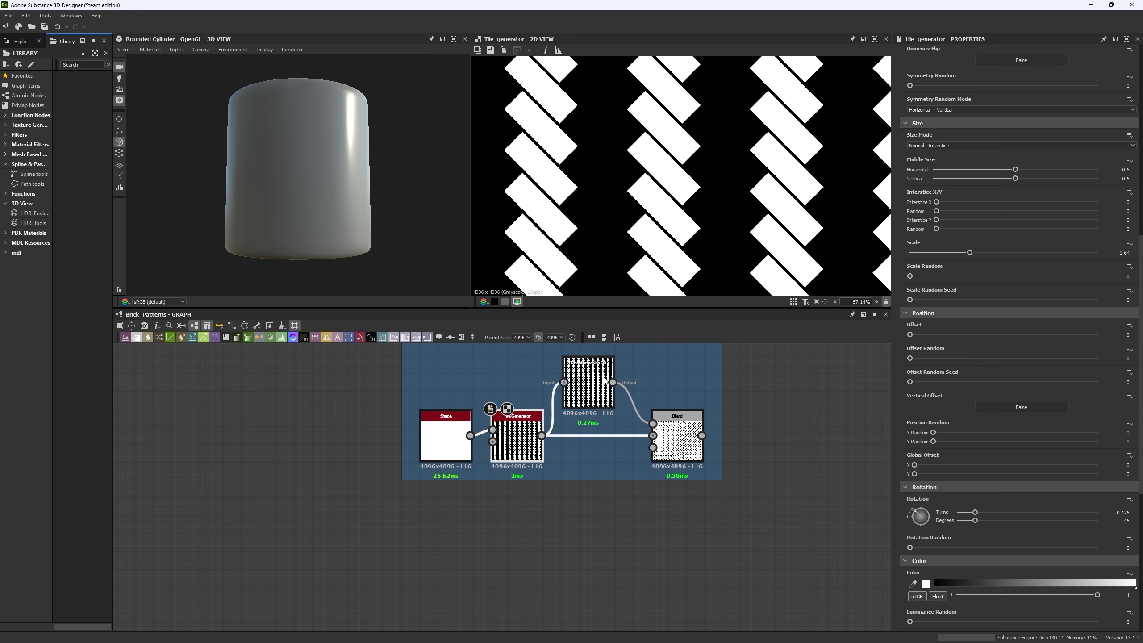
Step: Add a second Transformation 2D off the Tile Generator output and feed it into the Blend
double_click(605, 380)
scroll(668, 195, "down", 3)
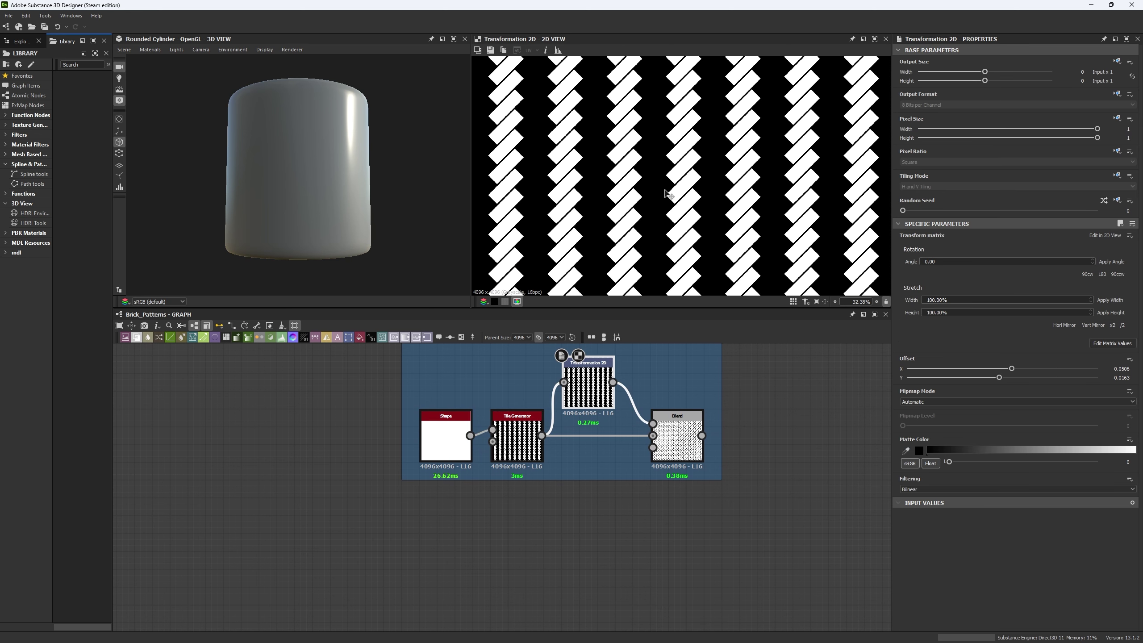
left_click_drag(541, 435, 587, 515)
type("trans")
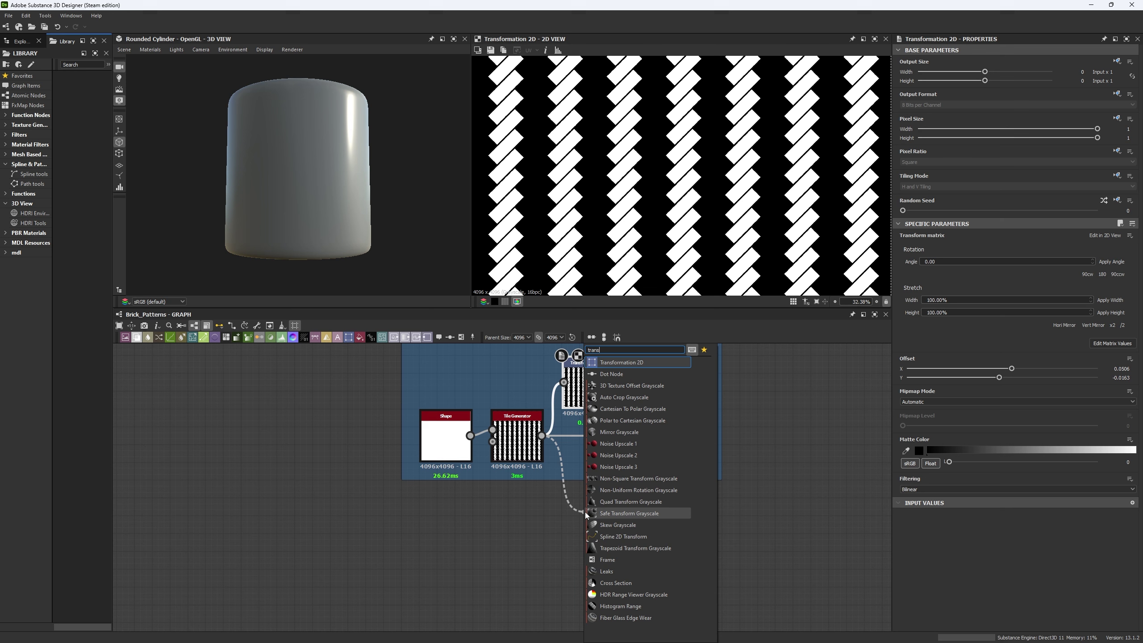
key("Return")
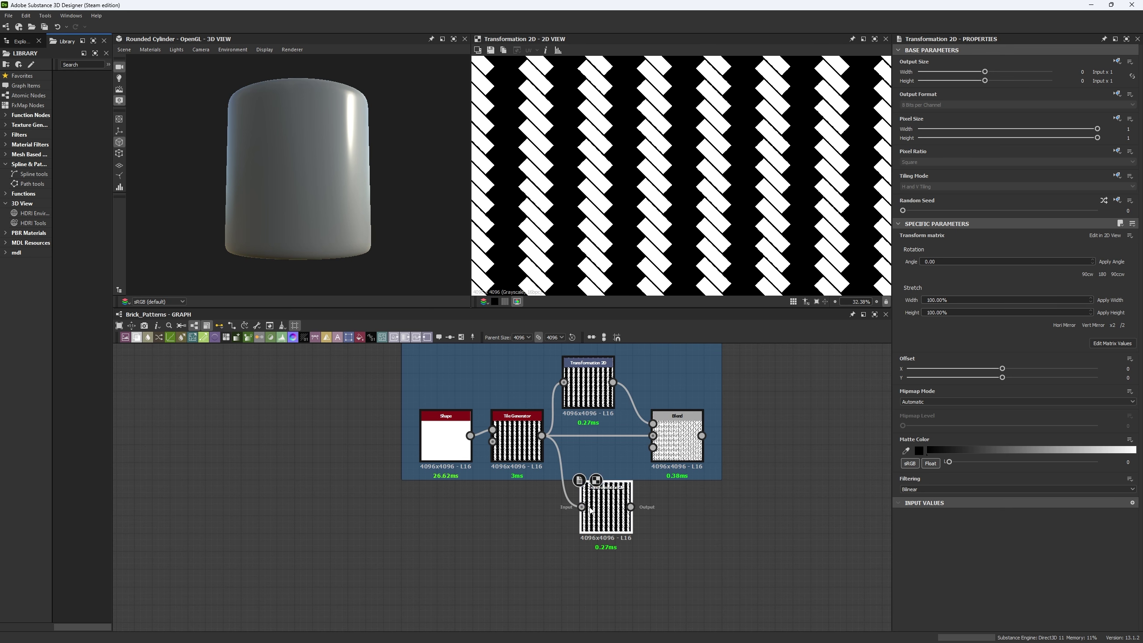
left_click_drag(607, 511, 607, 530)
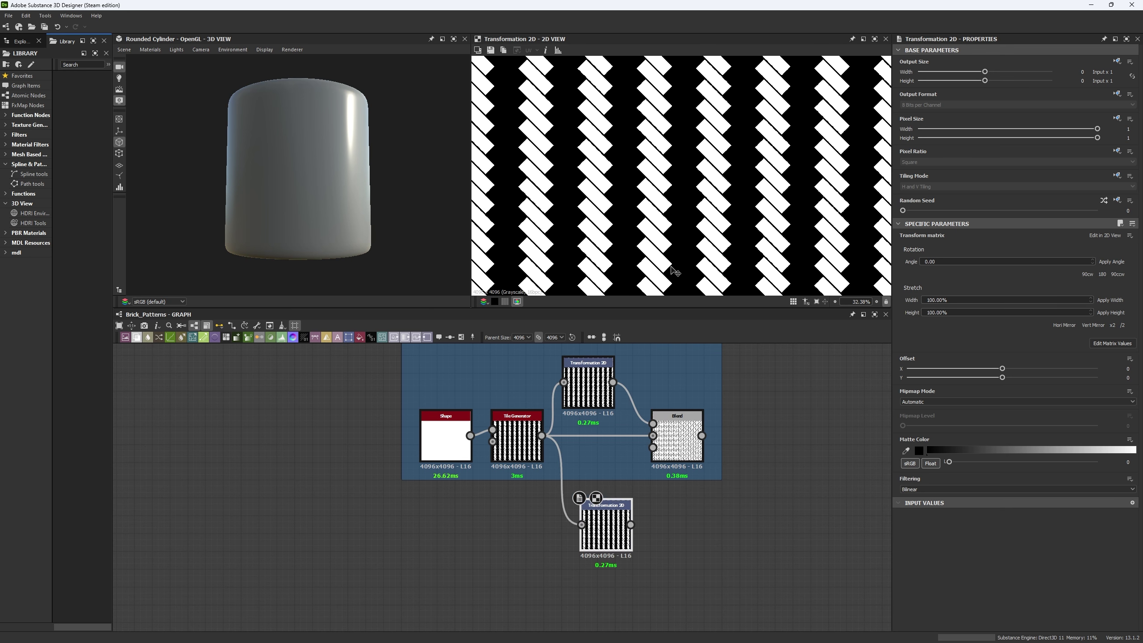
left_click_drag(631, 525, 653, 424)
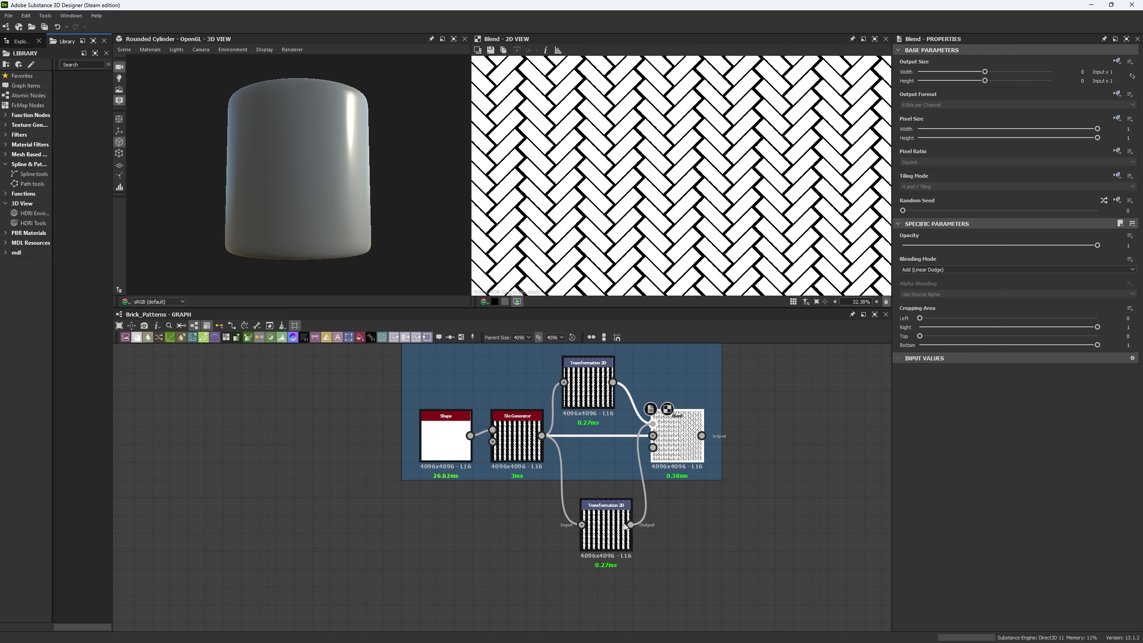
double_click(678, 457)
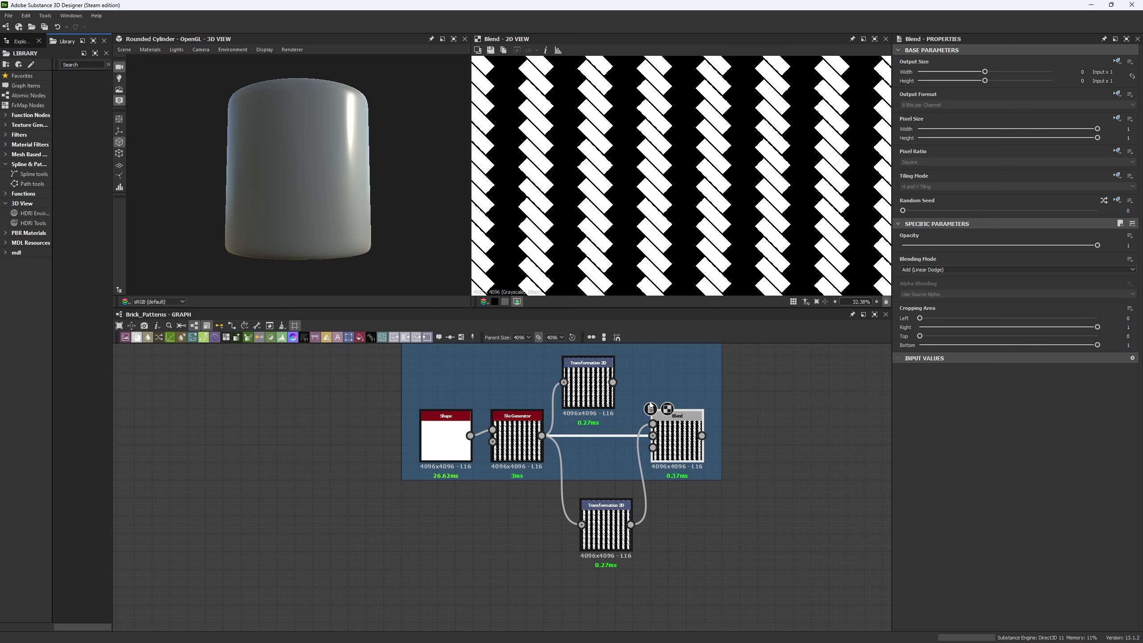
Step: Offset the lower Transformation 2D copy in the 2D view and mirror it on X
left_click(606, 518)
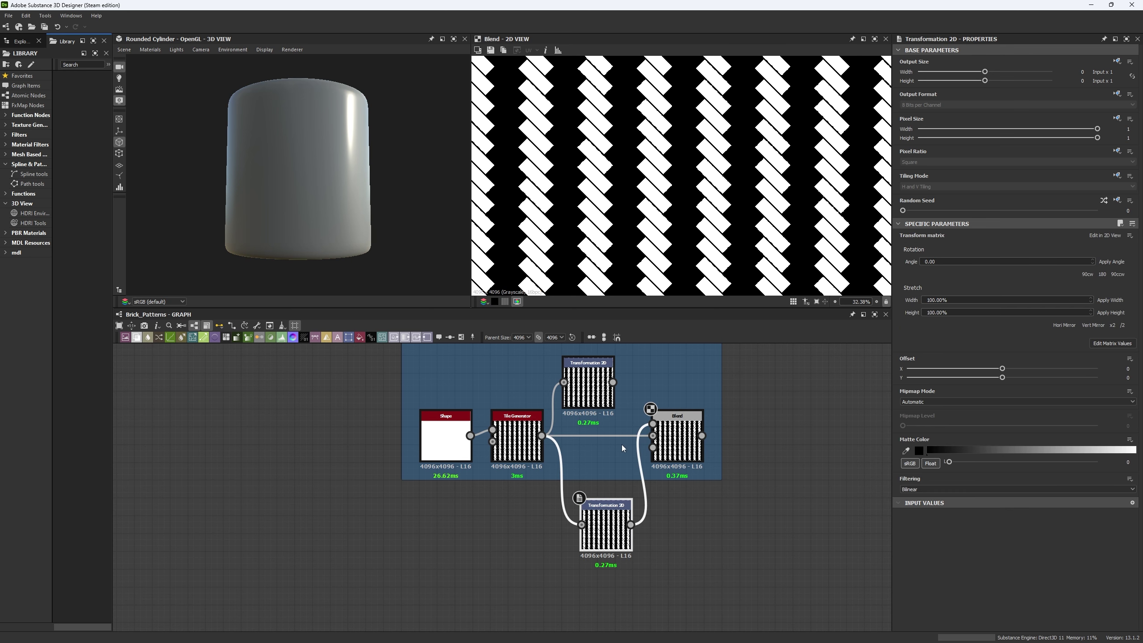
scroll(639, 383, "down", 3)
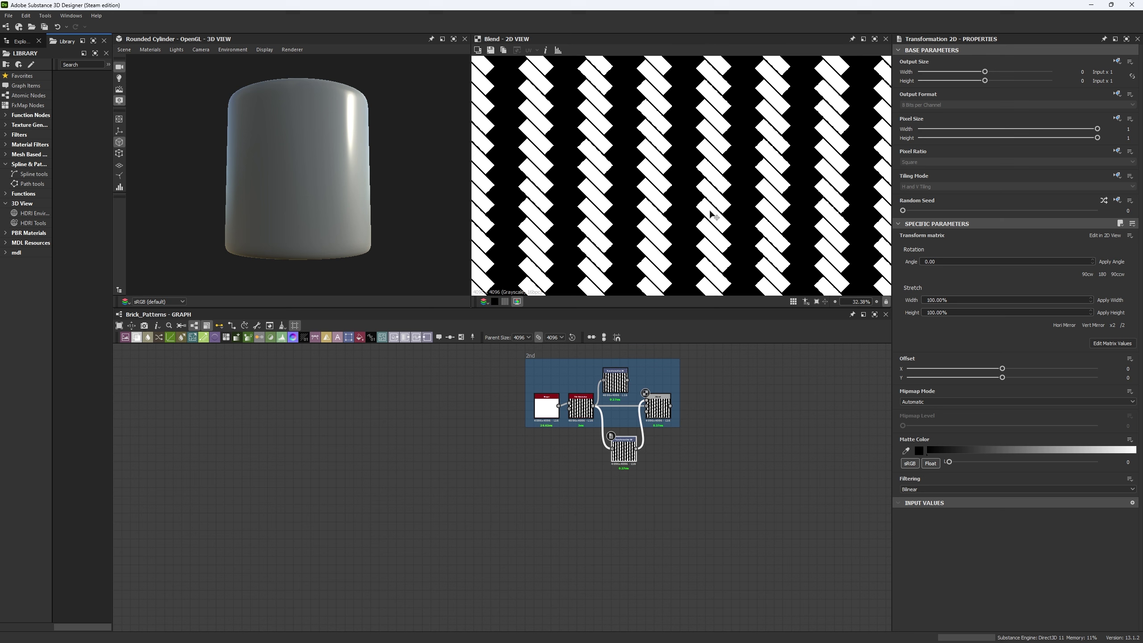
left_click_drag(712, 216, 693, 193)
scroll(685, 209, "up", 3)
right_click(693, 193)
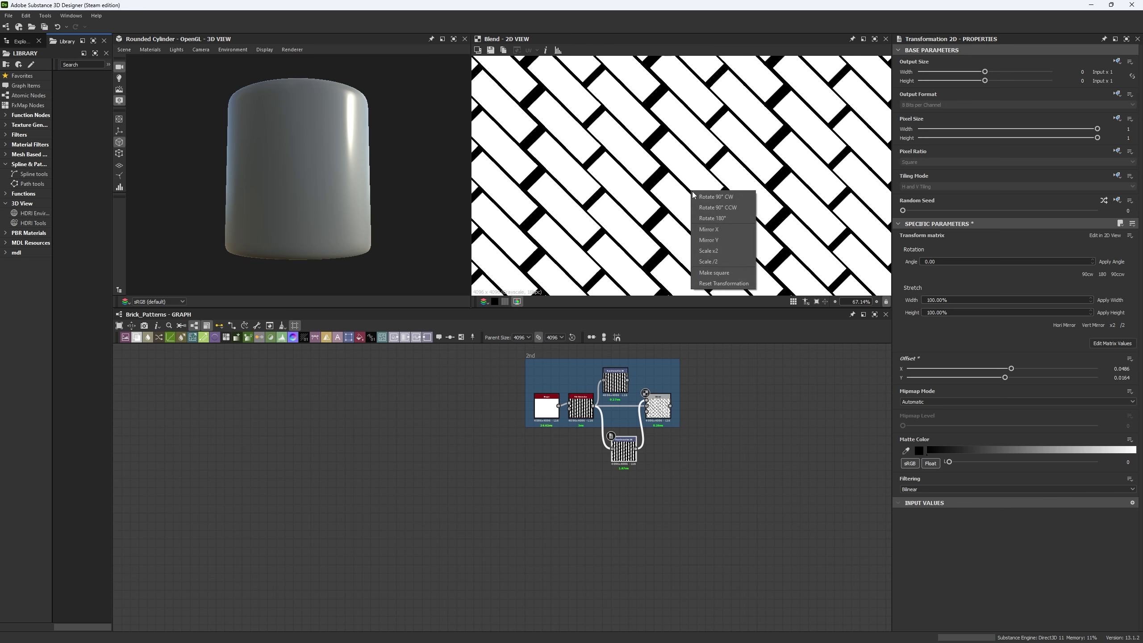
left_click(713, 229)
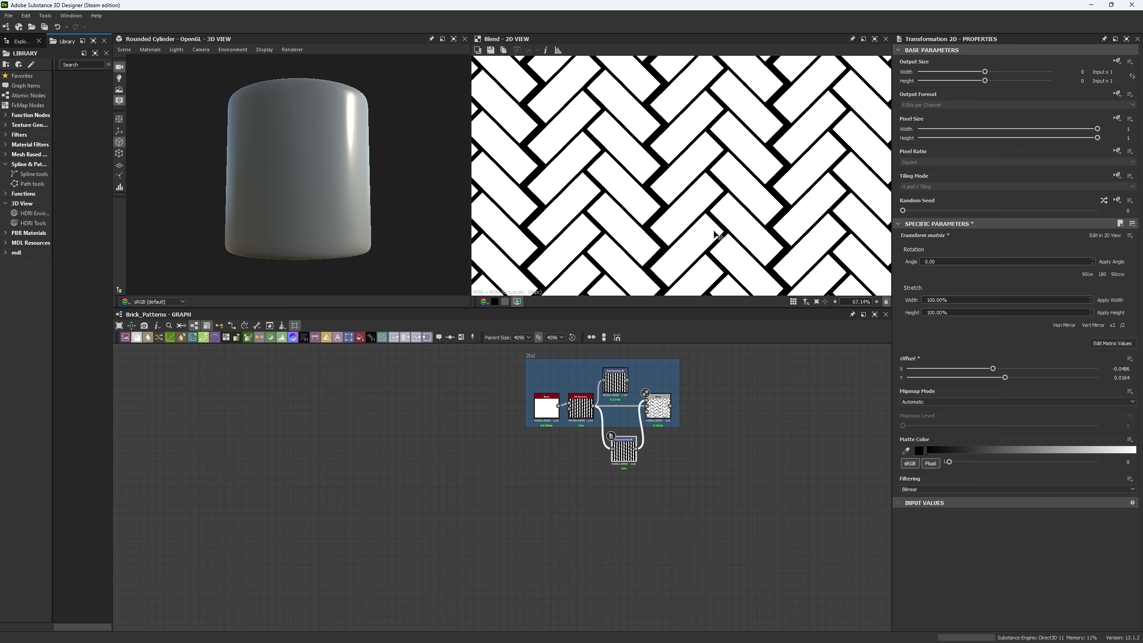
Step: Refine the copy's offset and mirror it horizontally again to interlock the herringbone
middle_click_drag(713, 387, 693, 423)
scroll(688, 209, "down", 2)
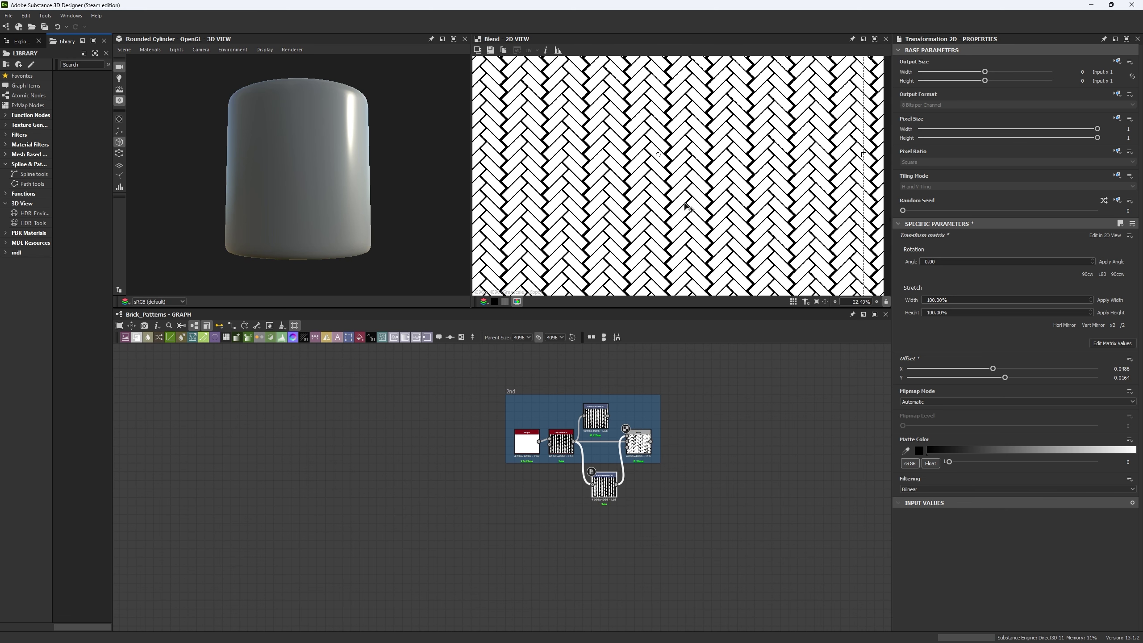
left_click(604, 485)
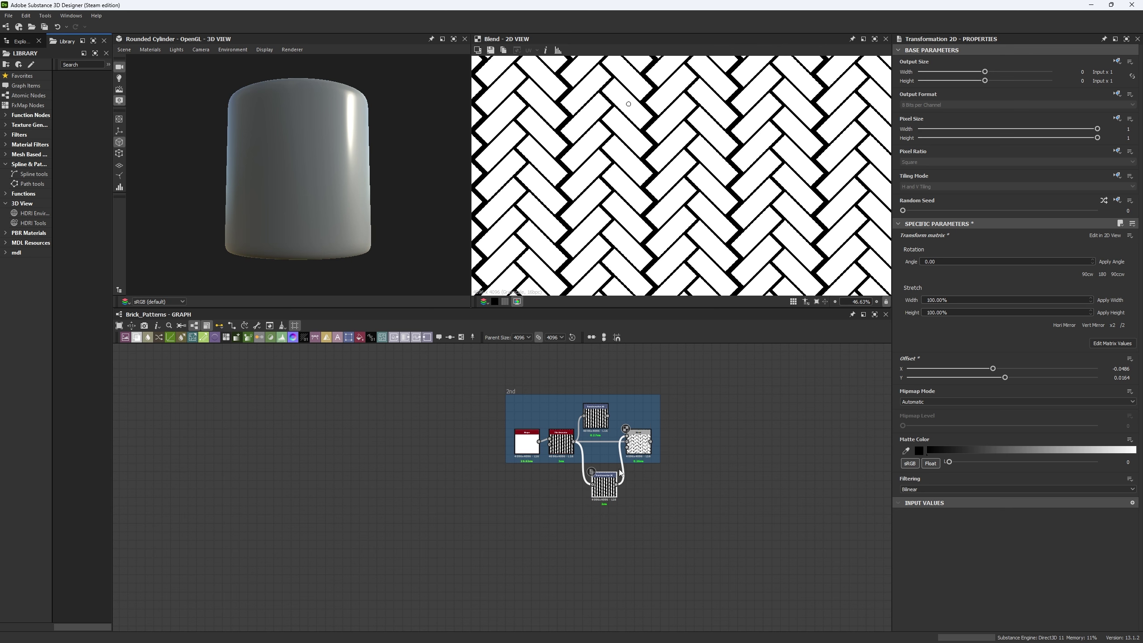
scroll(605, 473, "up", 3)
scroll(669, 418, "up", 1)
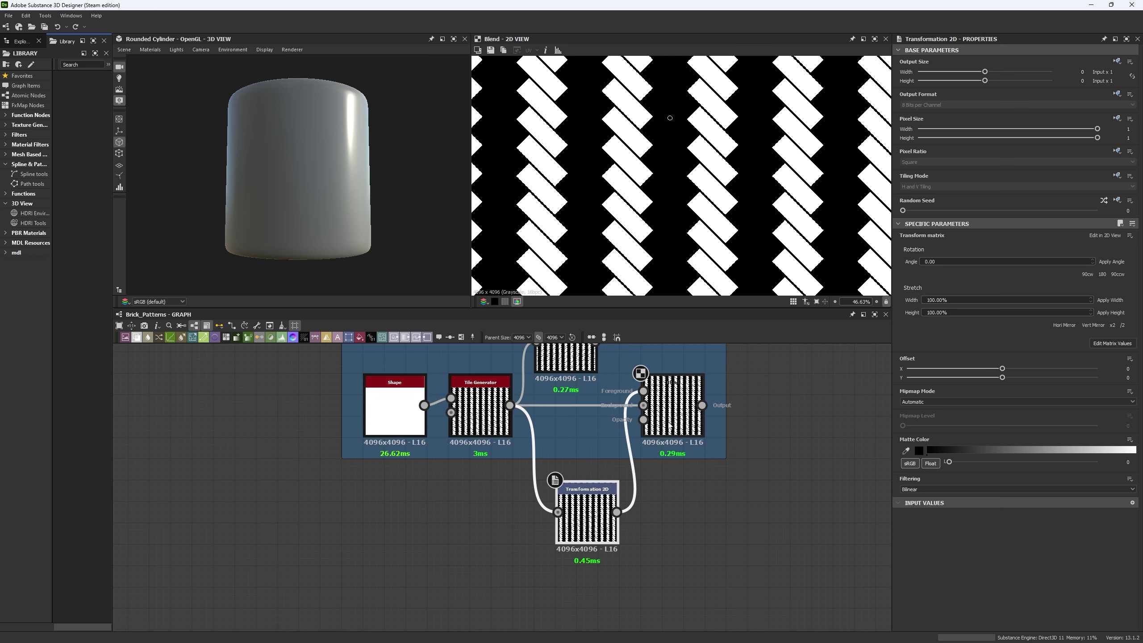
mouse_move(709, 193)
left_mouse_down()
mouse_move(672, 182)
mouse_move(675, 153)
mouse_move(700, 181)
left_mouse_up()
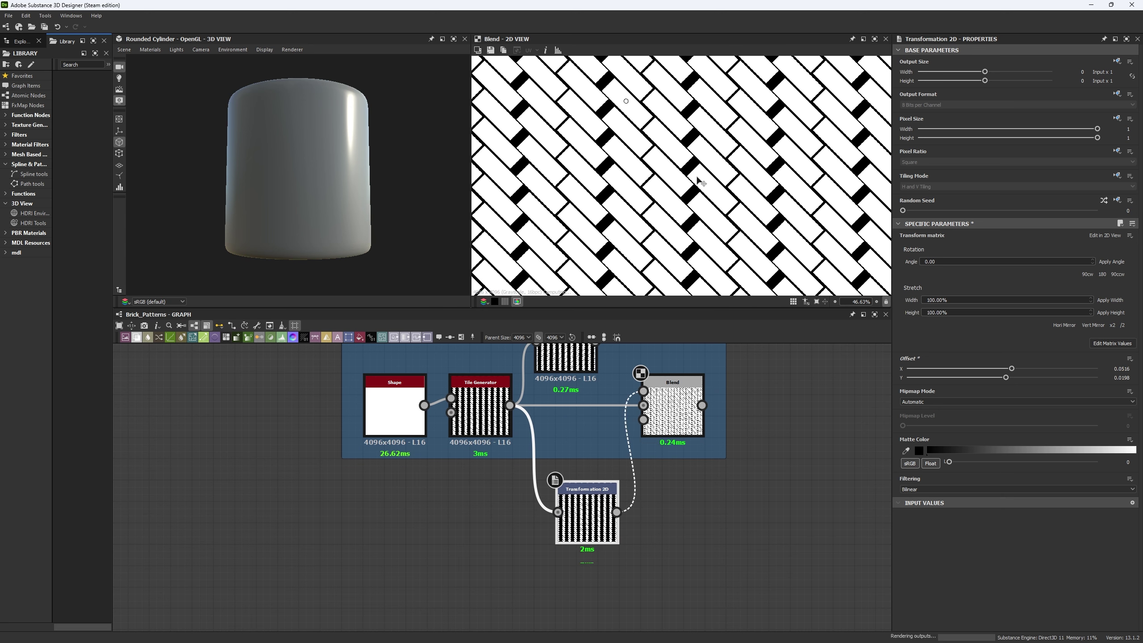
right_click(699, 179)
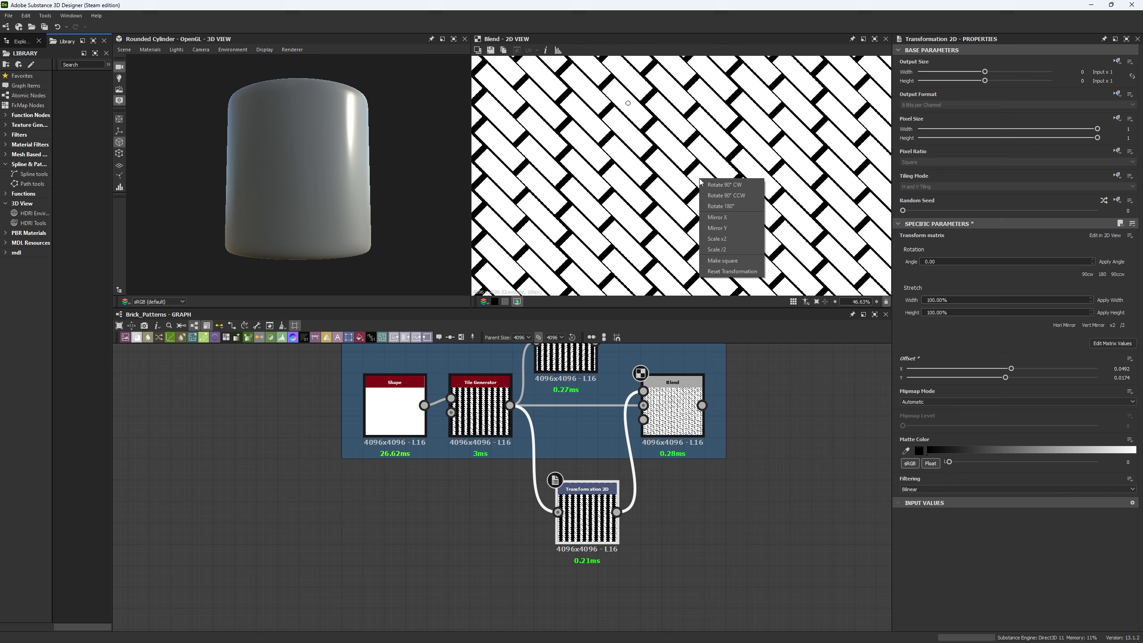
left_click(728, 218)
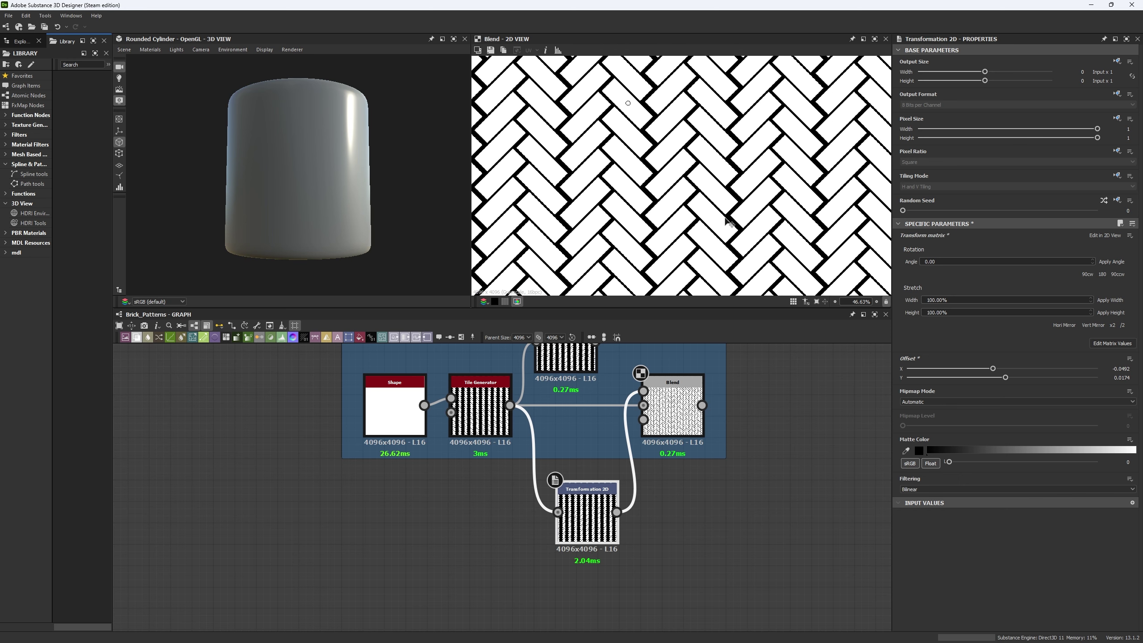
scroll(697, 236, "down", 6)
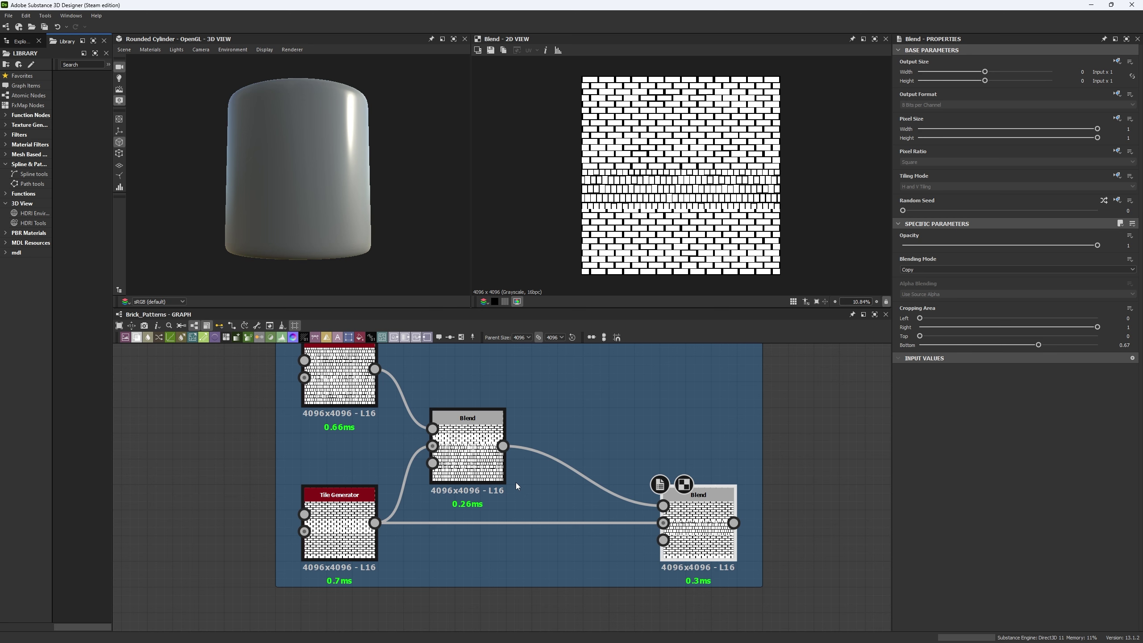
Step: Give the lower Tile Generator Scale Random 0.11 and set the upper one to 34 by 22 bricks
left_click(339, 522)
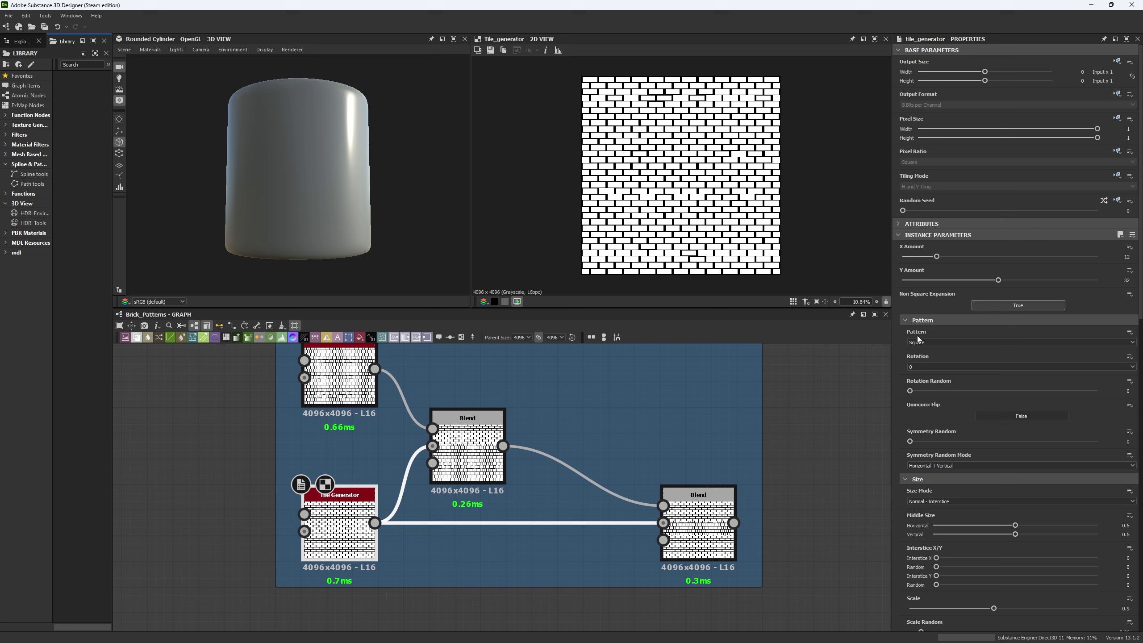
scroll(993, 356, "down", 3)
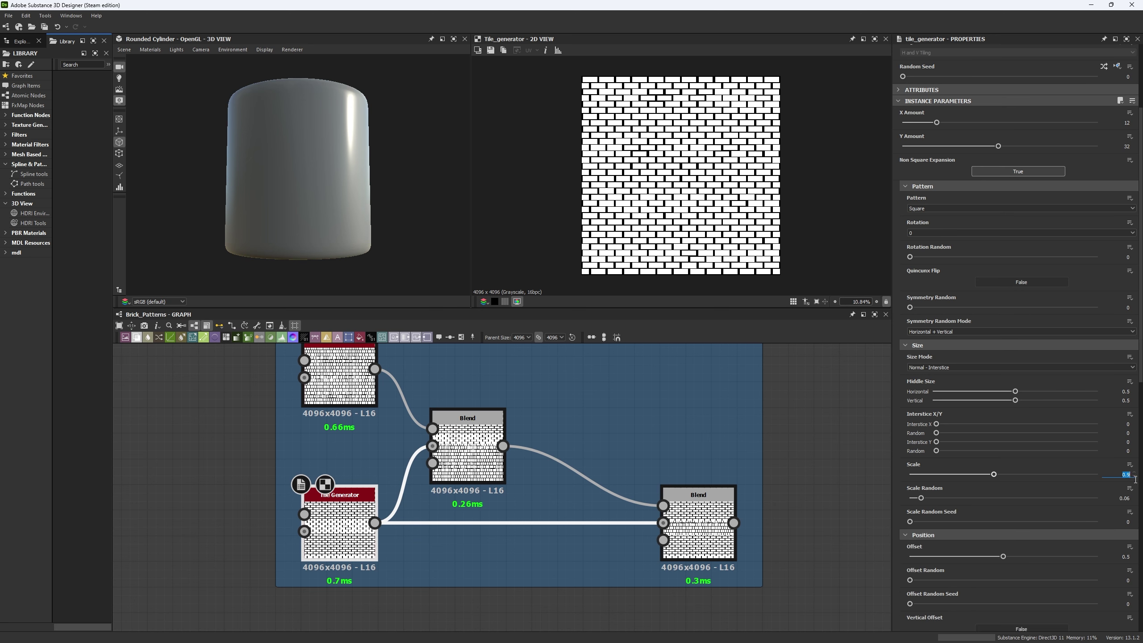
key("Tab")
key("Tab")
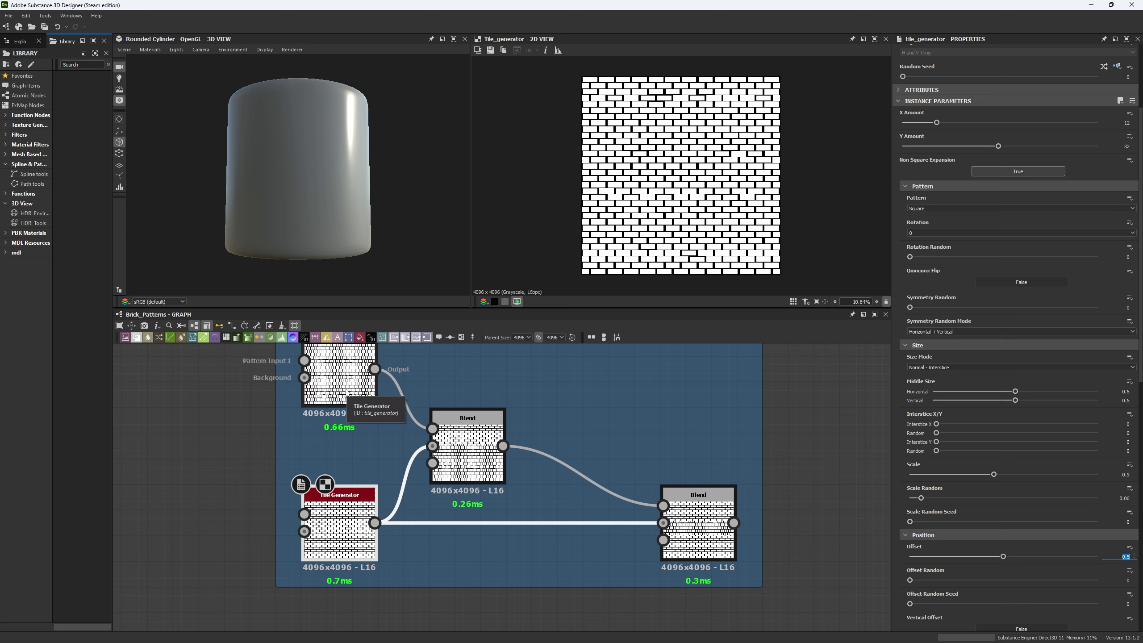
left_click(333, 401)
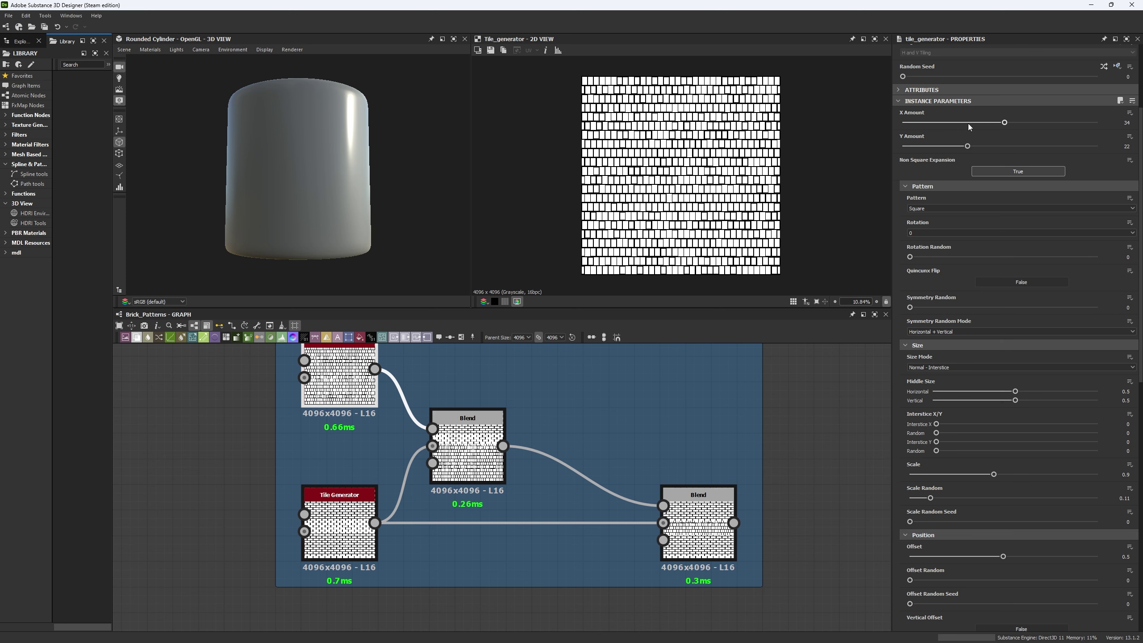
left_click(1126, 147)
Step: Add a Blend node with both brick patterns wired as Background and Foreground
left_click(455, 438)
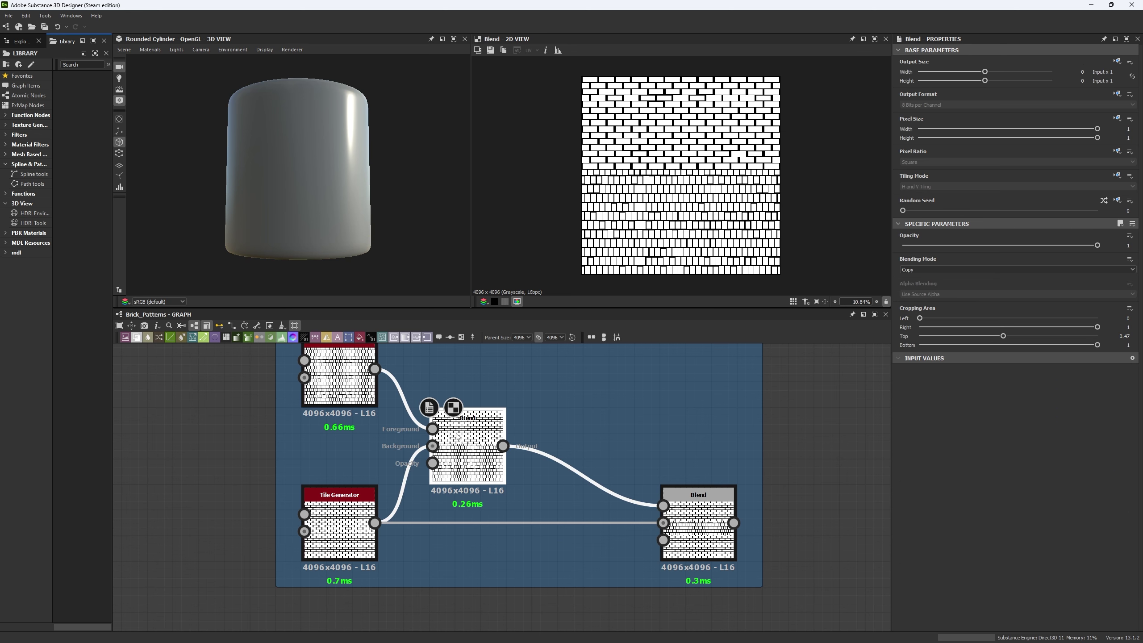
middle_click_drag(551, 378, 555, 425)
key("space")
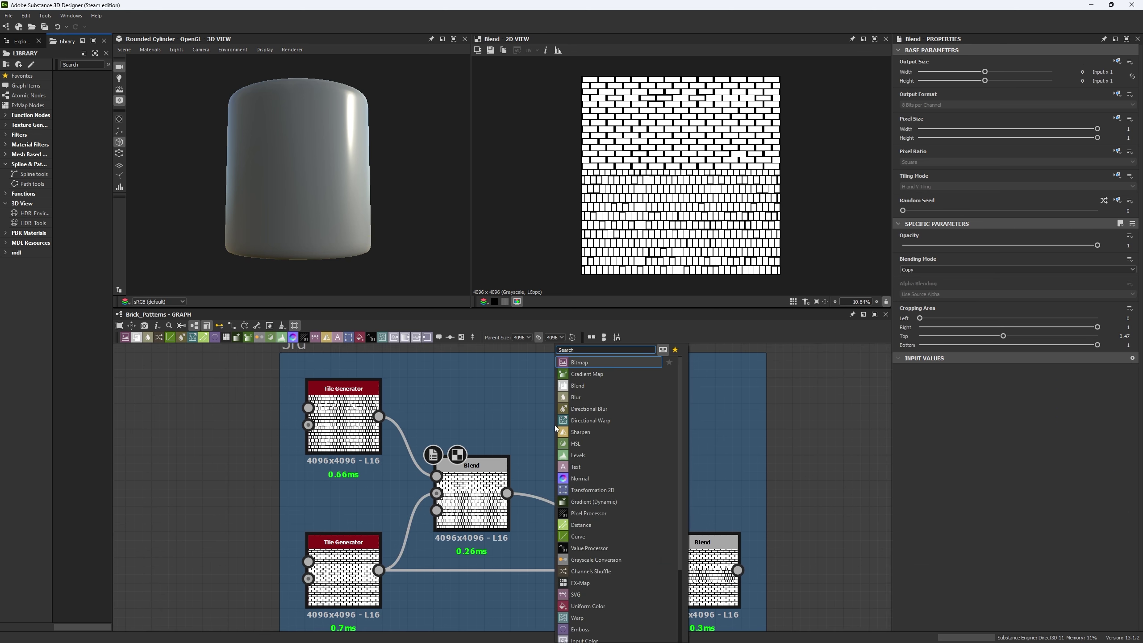
type("blend")
key("Return")
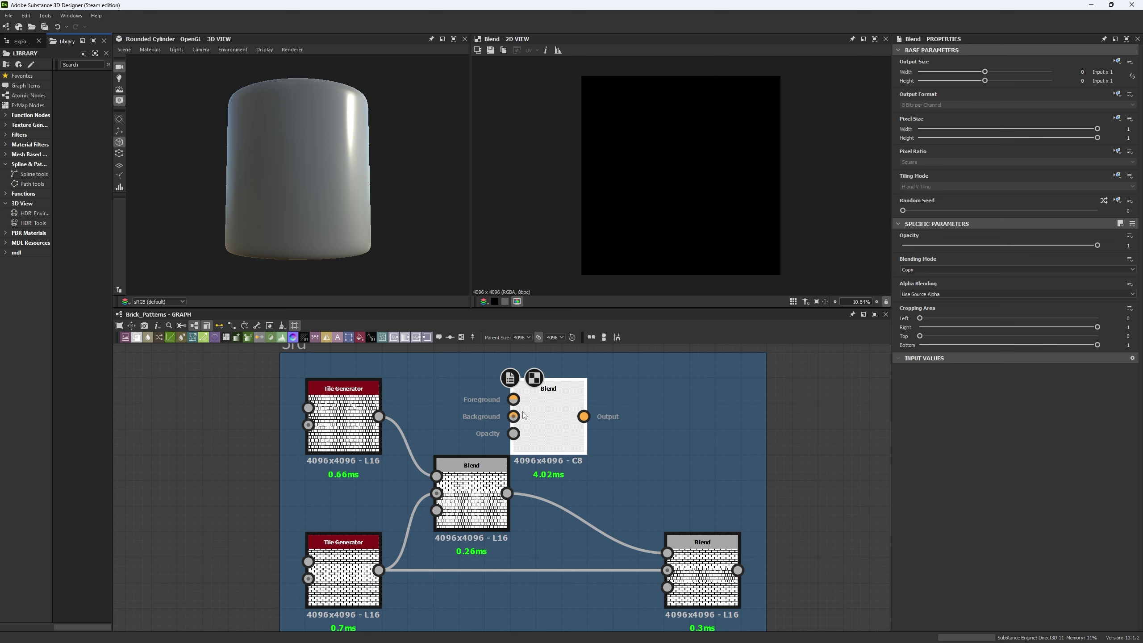
left_click_drag(514, 417, 369, 563)
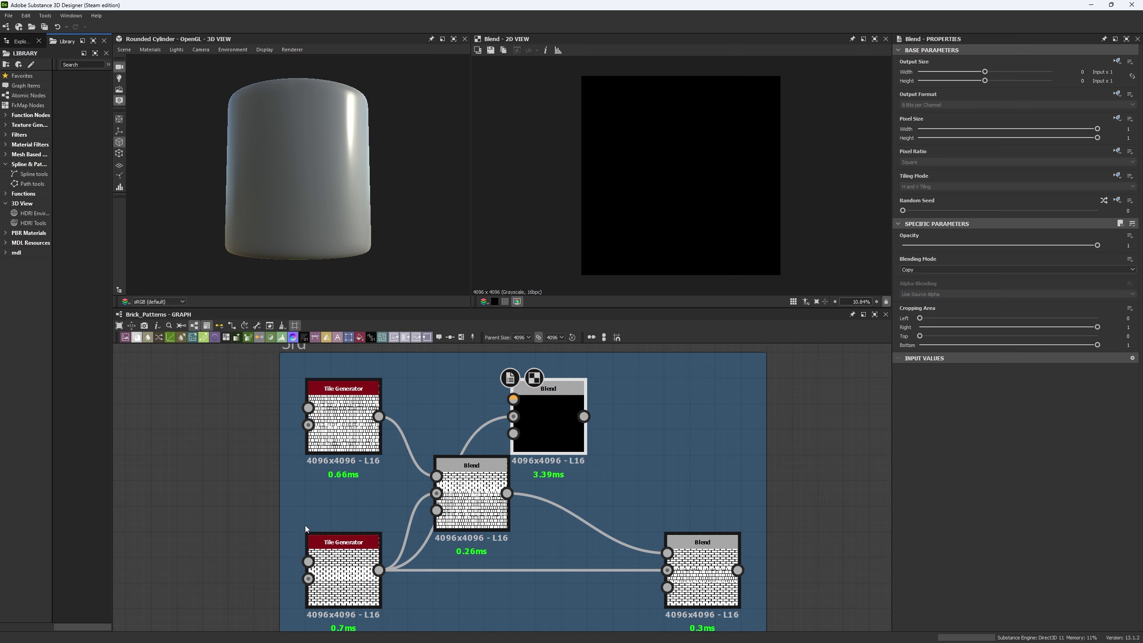
left_click(356, 558)
left_click_drag(513, 399, 379, 416)
left_click(549, 423)
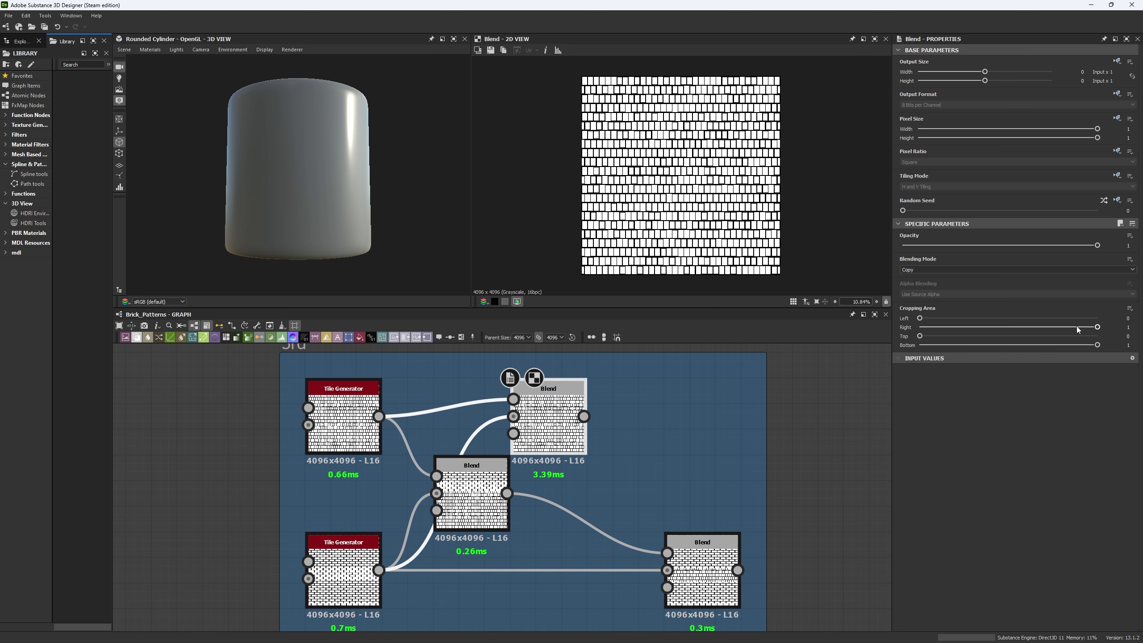
Step: Crop the Blend's foreground at Top 0.59 so larger bricks fill the upper part
left_click_drag(1097, 327, 1000, 332)
key("ctrl+z")
key("ctrl+z")
key("ctrl+z")
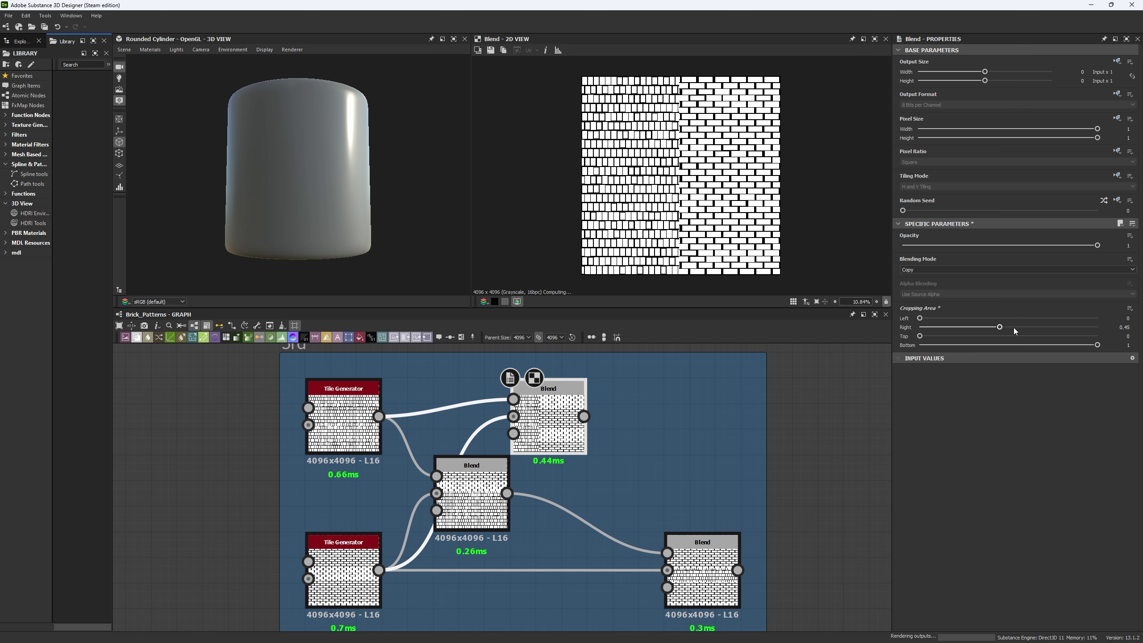
left_click_drag(920, 336, 1022, 338)
scroll(702, 190, "up", 5)
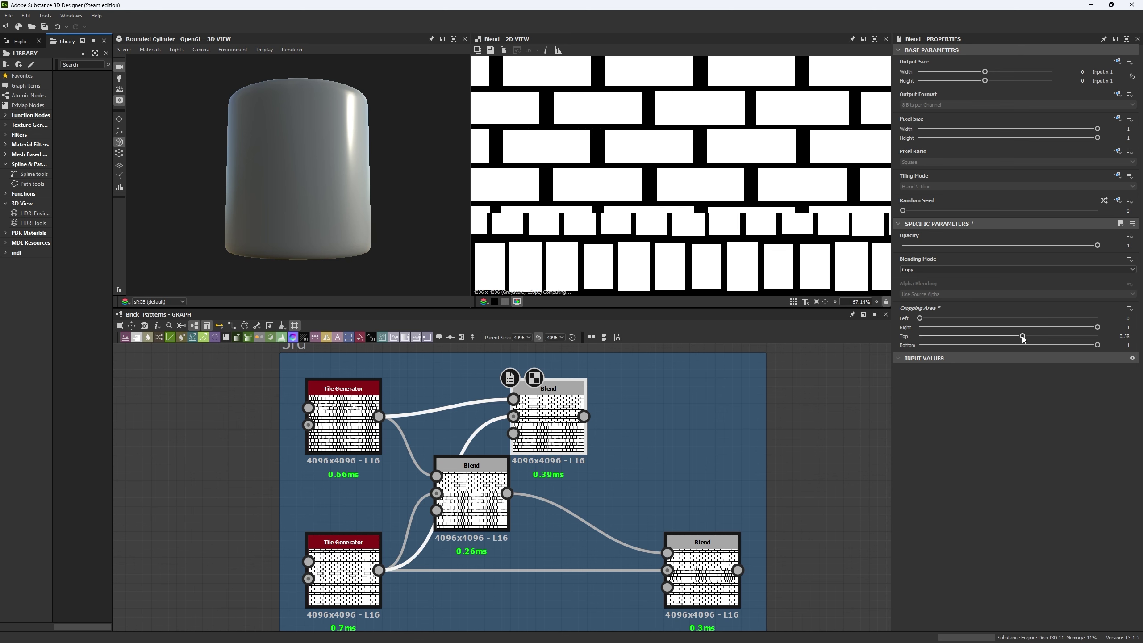
scroll(644, 187, "down", 5)
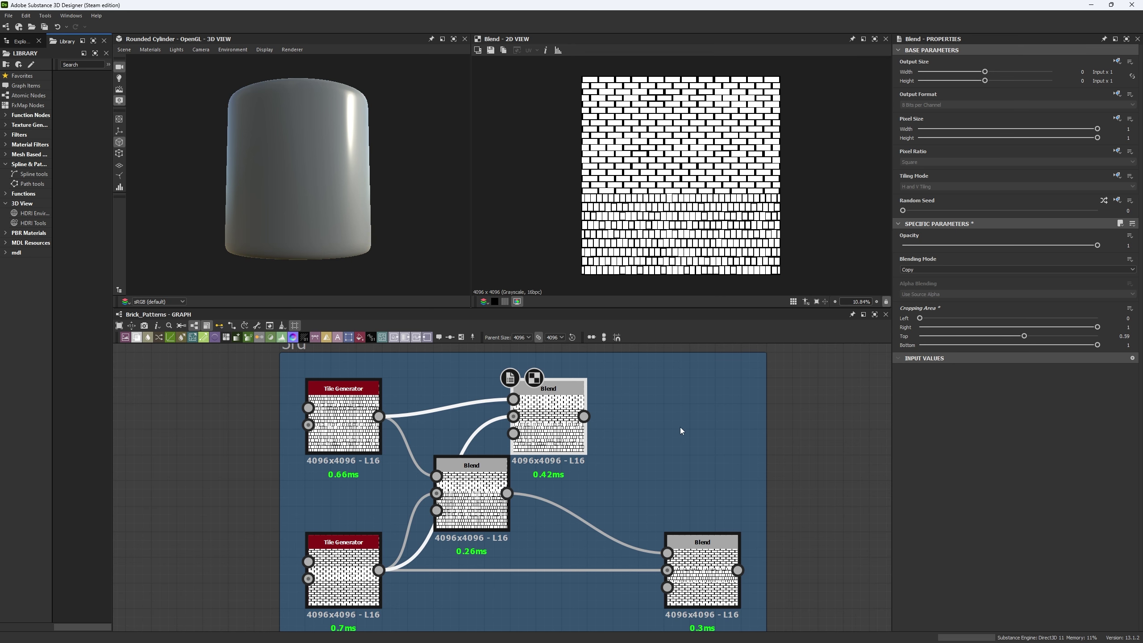
middle_click_drag(680, 427, 621, 396)
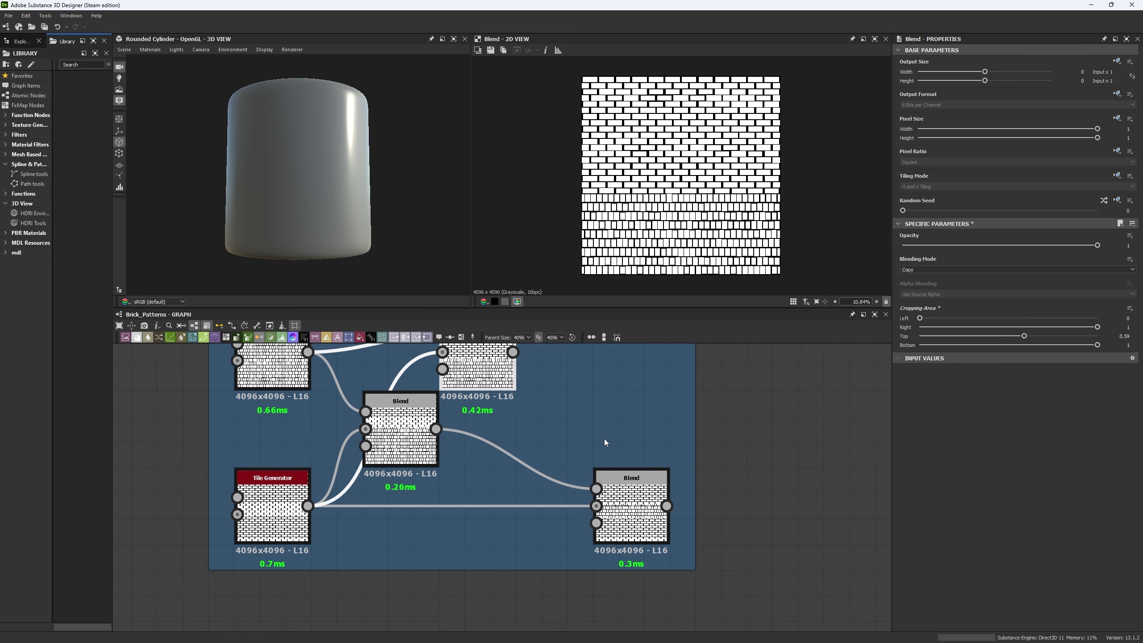
Step: Delete the lower-right and middle Blend nodes and tidy the remaining Blend
left_click(633, 512)
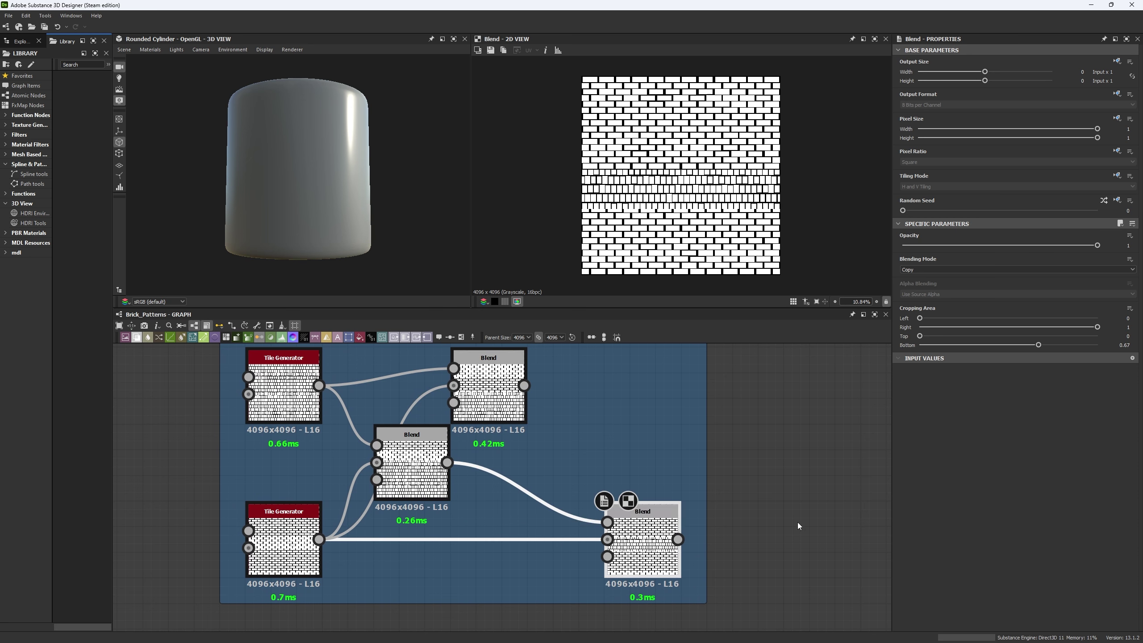
key("Delete")
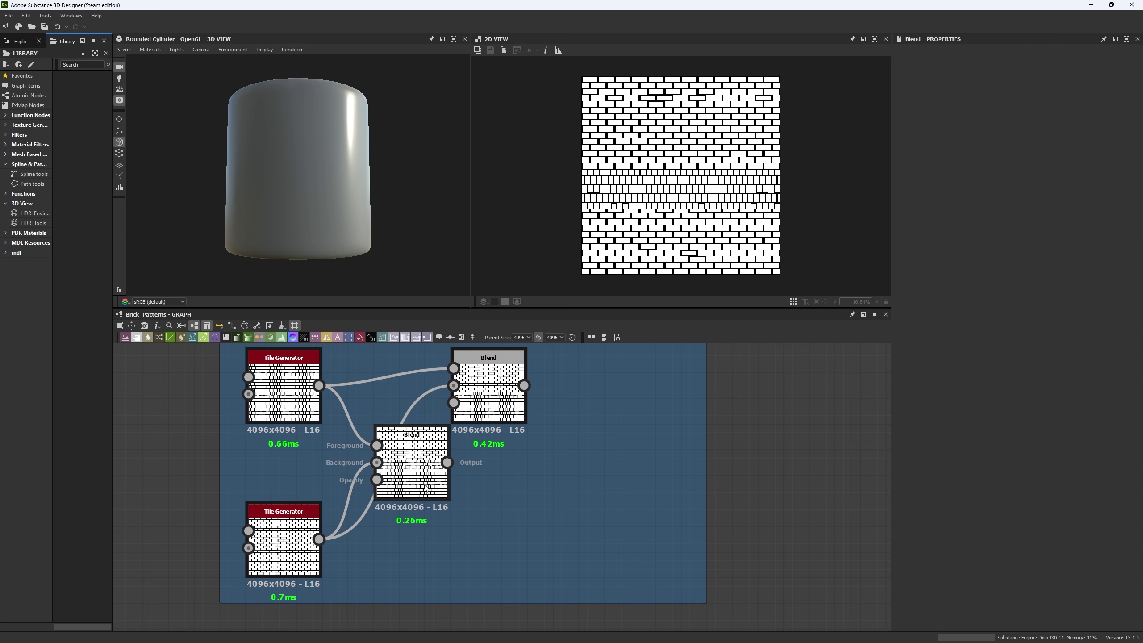
left_click(416, 481)
key("Delete")
left_click_drag(489, 360, 488, 385)
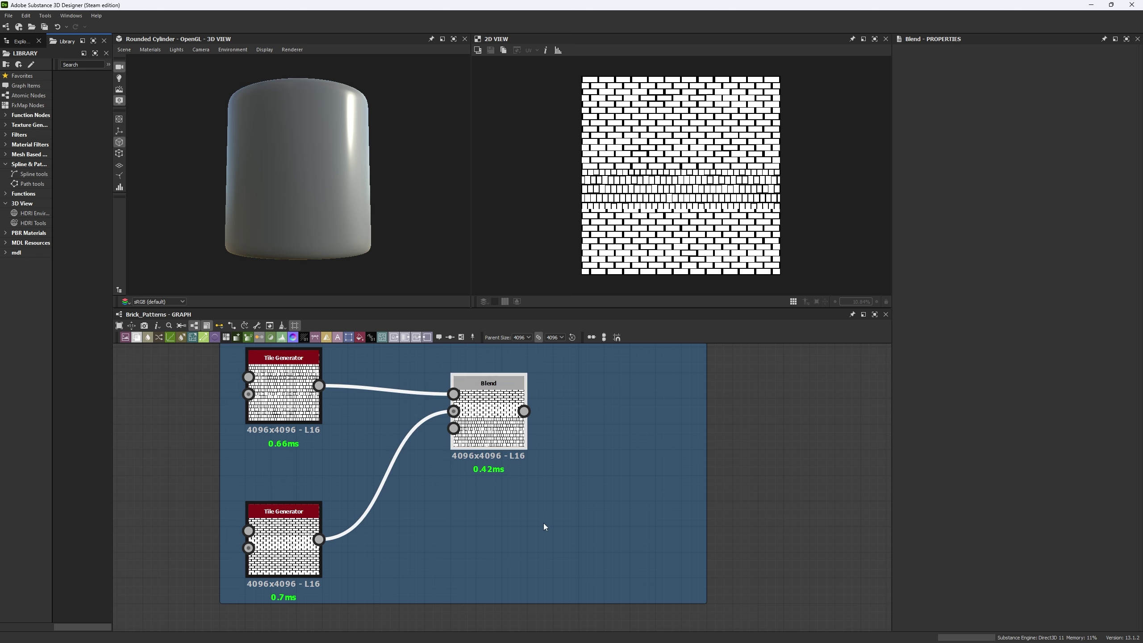
left_click(586, 525)
Step: Add a Blend taking the lower Tile Generator and upper Blend, cropped at Bottom 0.73
key("space")
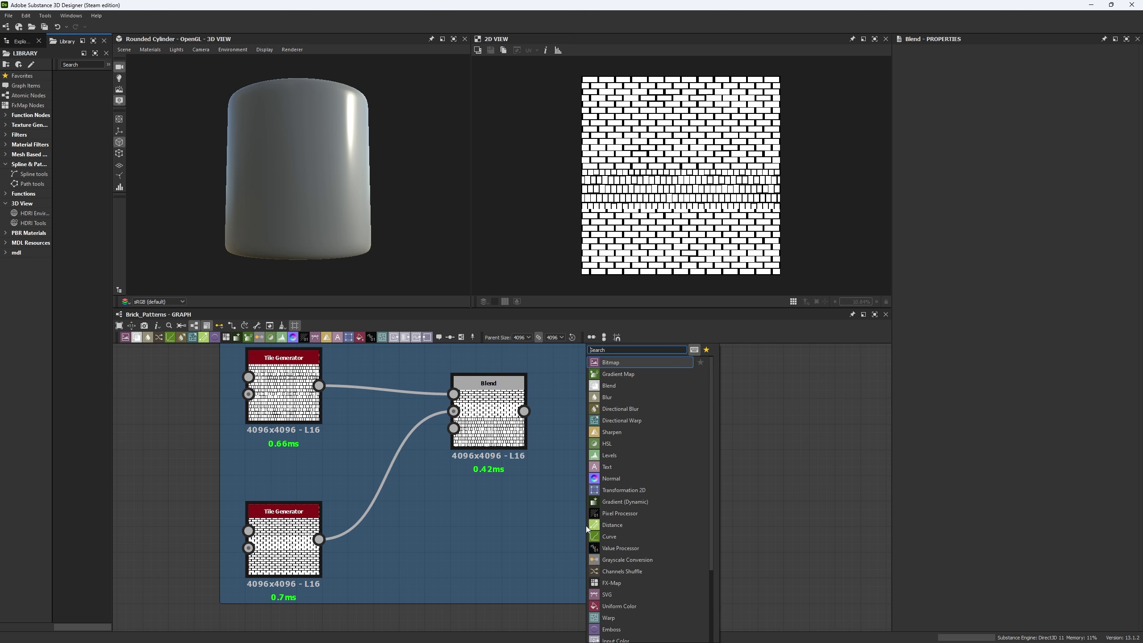
left_click(620, 390)
left_click_drag(556, 514, 321, 538)
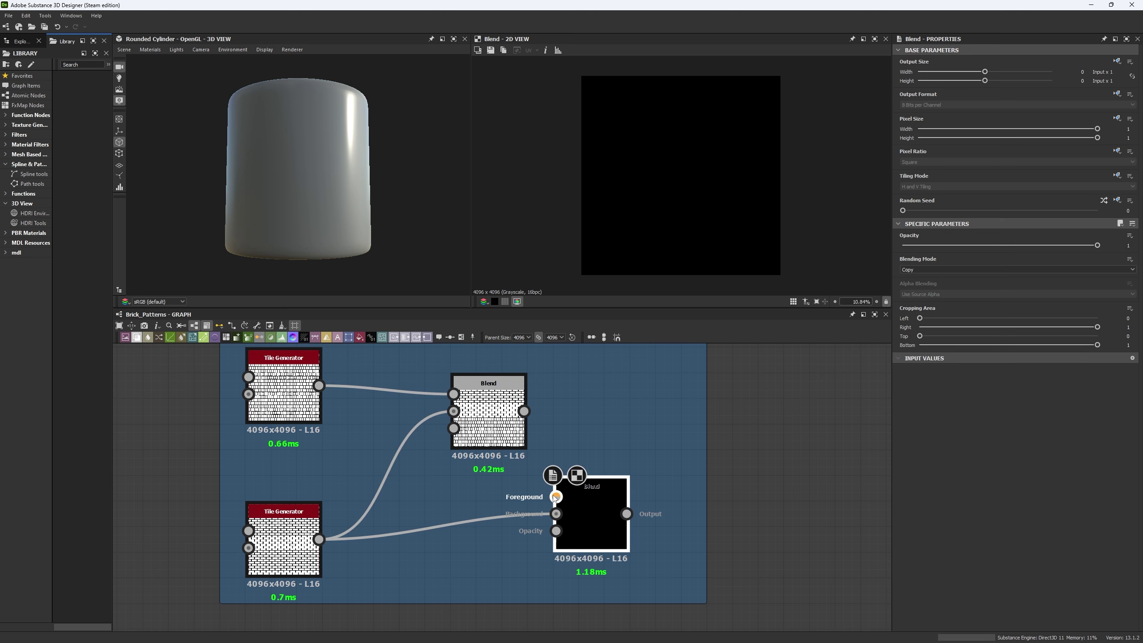
left_click_drag(557, 497, 524, 411)
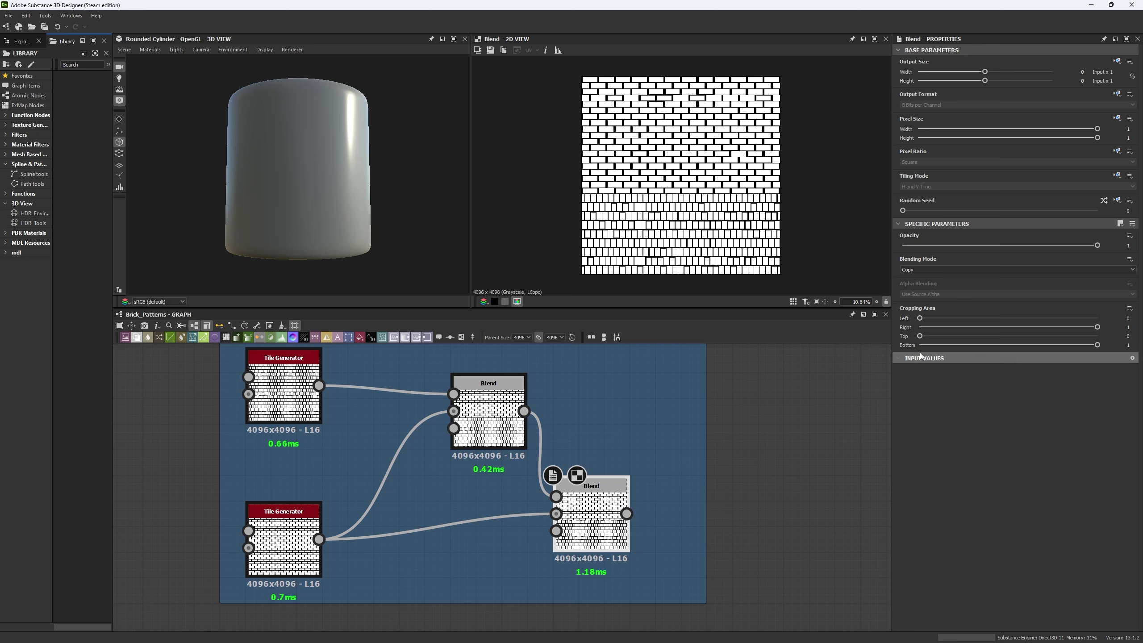
left_click_drag(920, 336, 1045, 345)
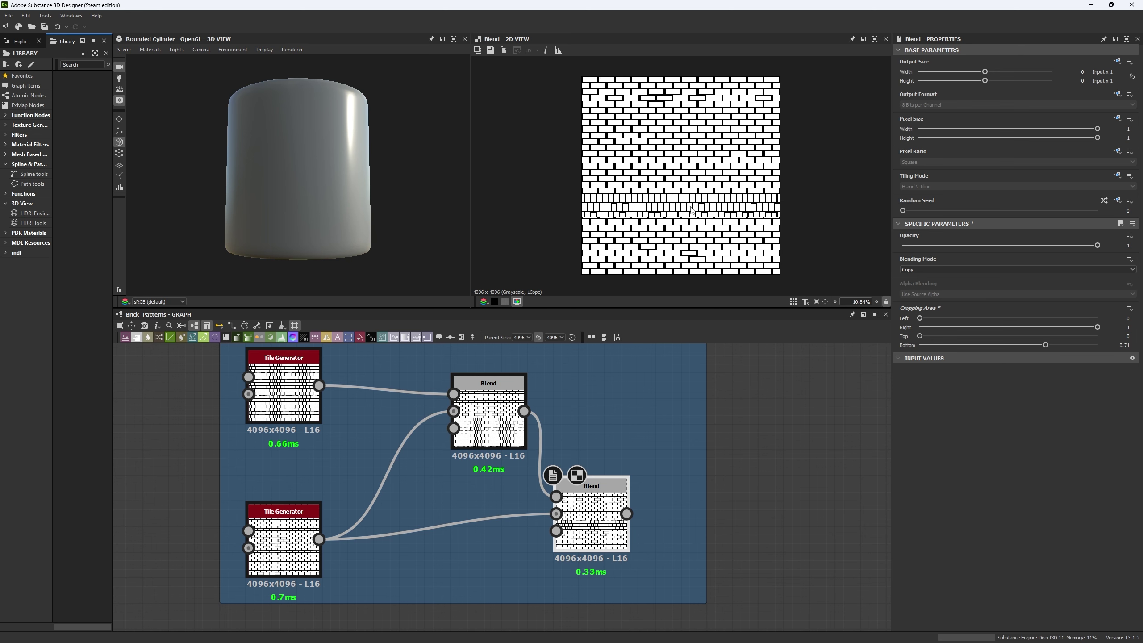
scroll(692, 210, "up", 10)
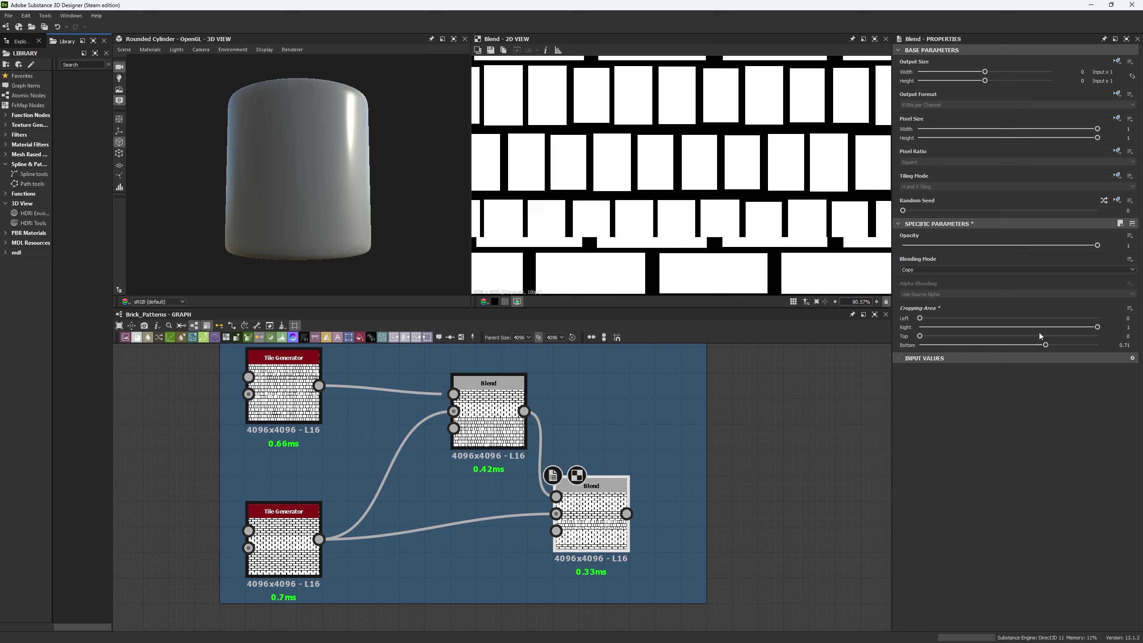
left_click_drag(1047, 346, 1051, 345)
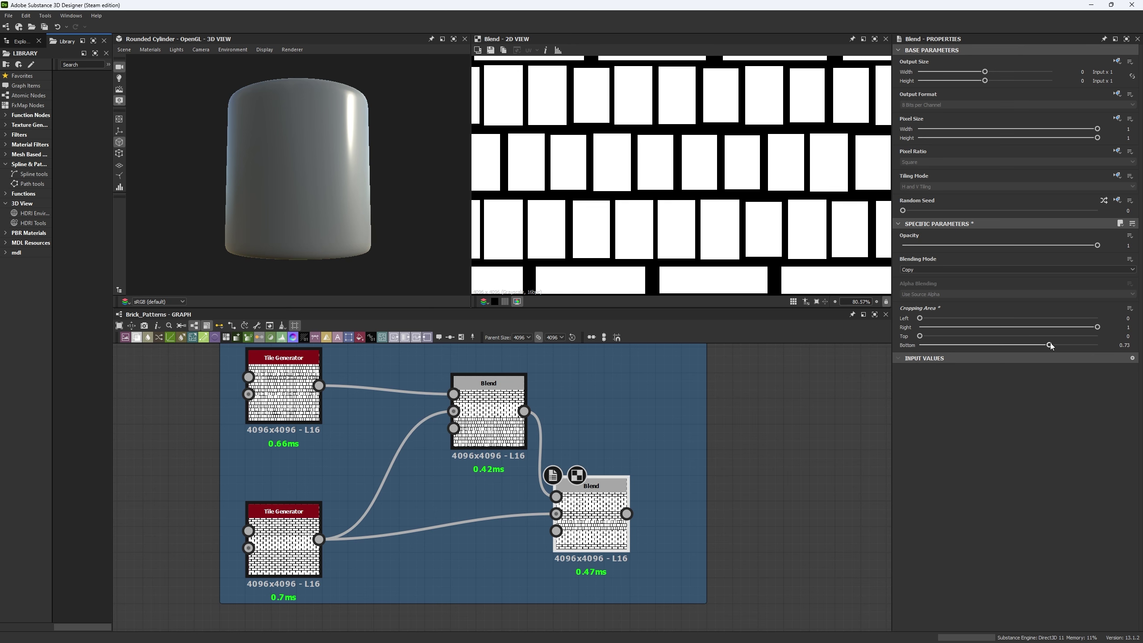
scroll(498, 233, "down", 10)
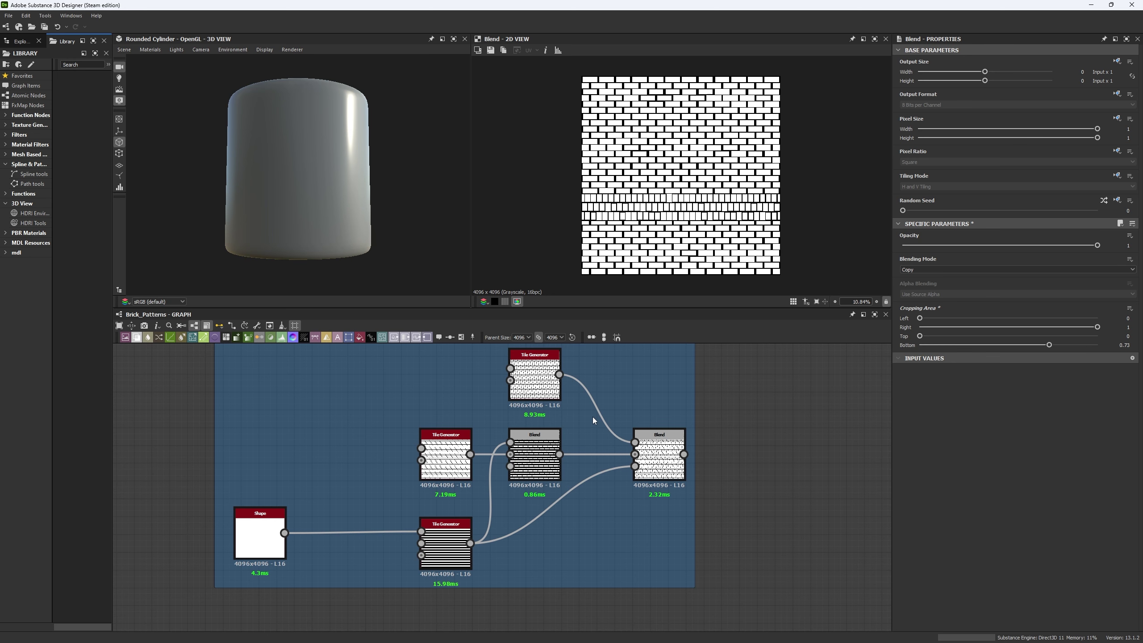
Step: Pan to the fourth example graph and preview its middle and top Tile Generators
middle_click_drag(610, 414, 621, 438)
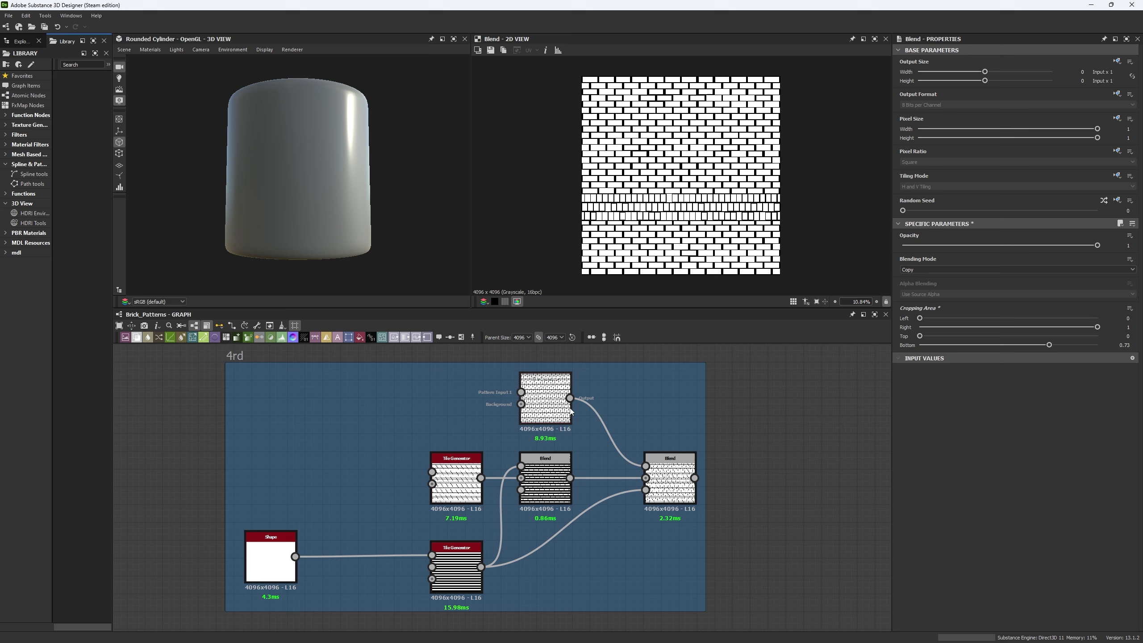
double_click(472, 476)
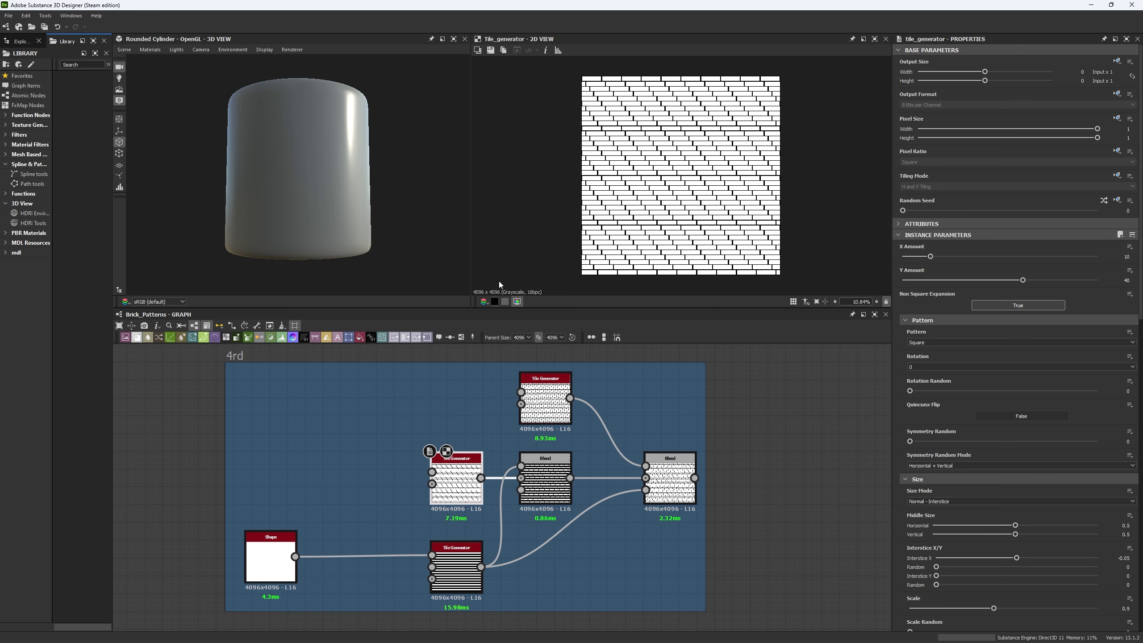
double_click(551, 416)
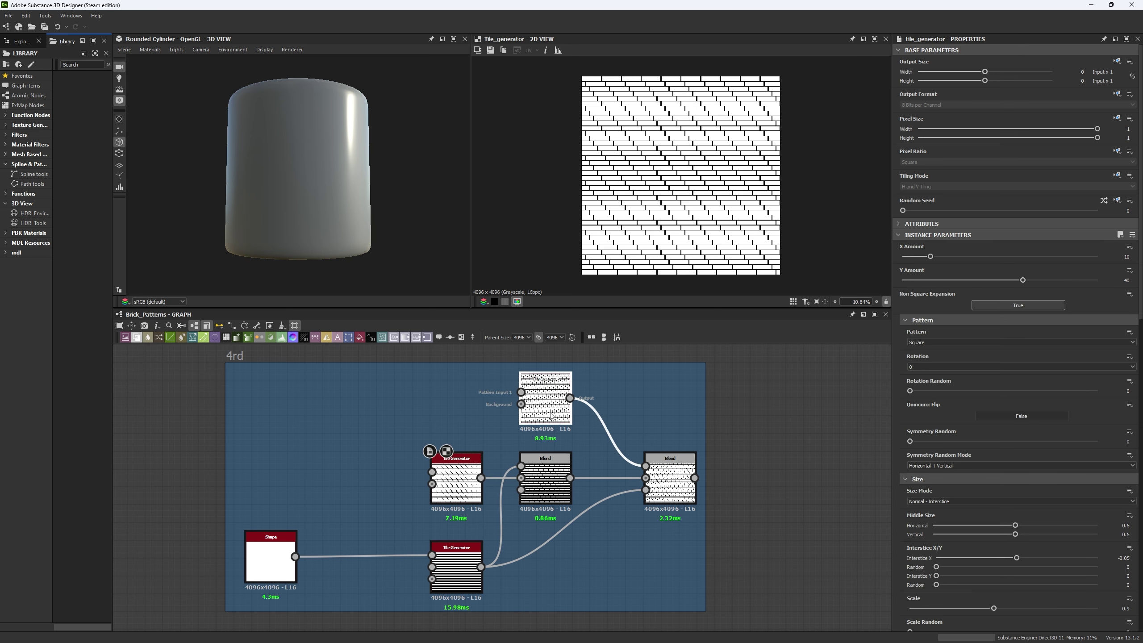
scroll(681, 208, "up", 6)
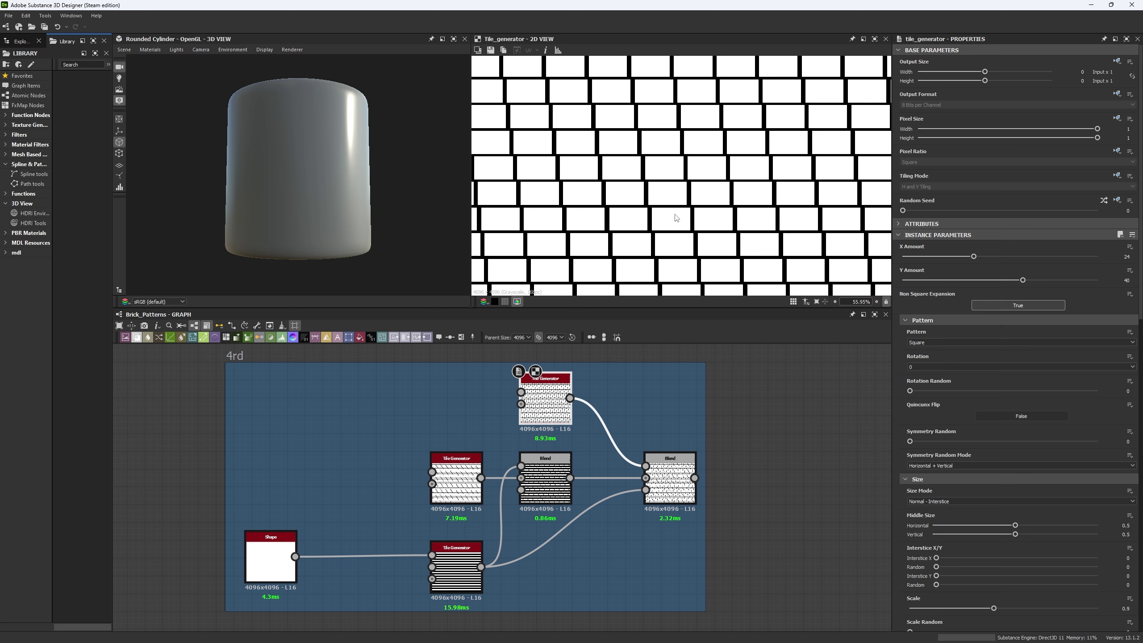
double_click(457, 477)
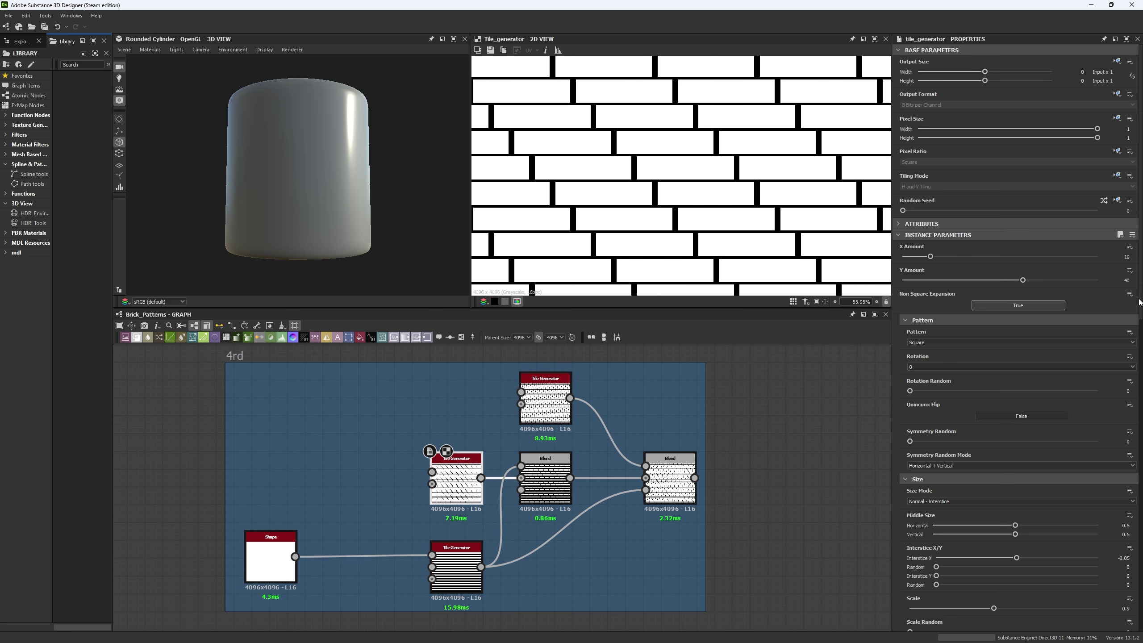
scroll(993, 437, "down", 3)
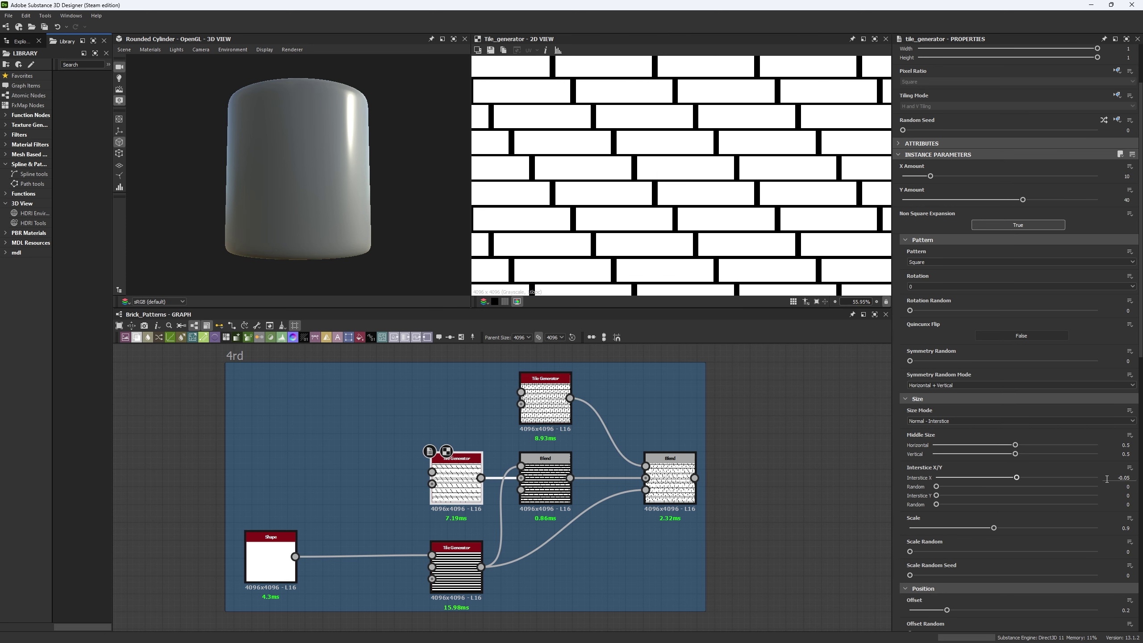
Step: Inspect the middle Tile Generator's Interstice X, Scale and Offset values
left_click(1117, 477)
left_click(1123, 528)
key("Tab")
key("Tab")
key("Tab")
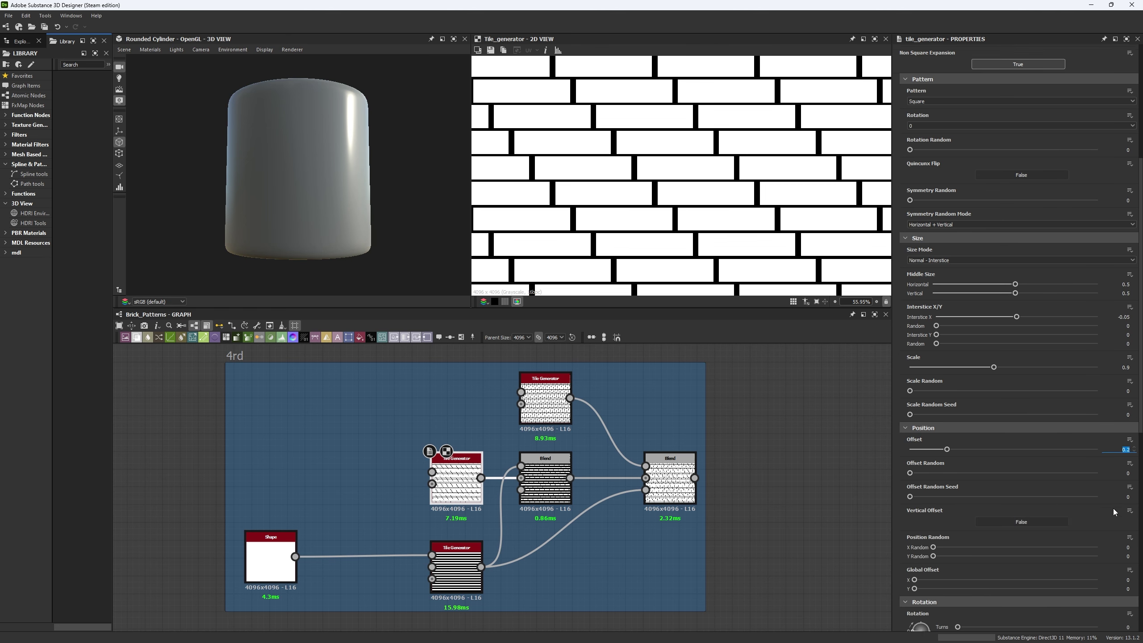
scroll(1113, 510, "down", 6)
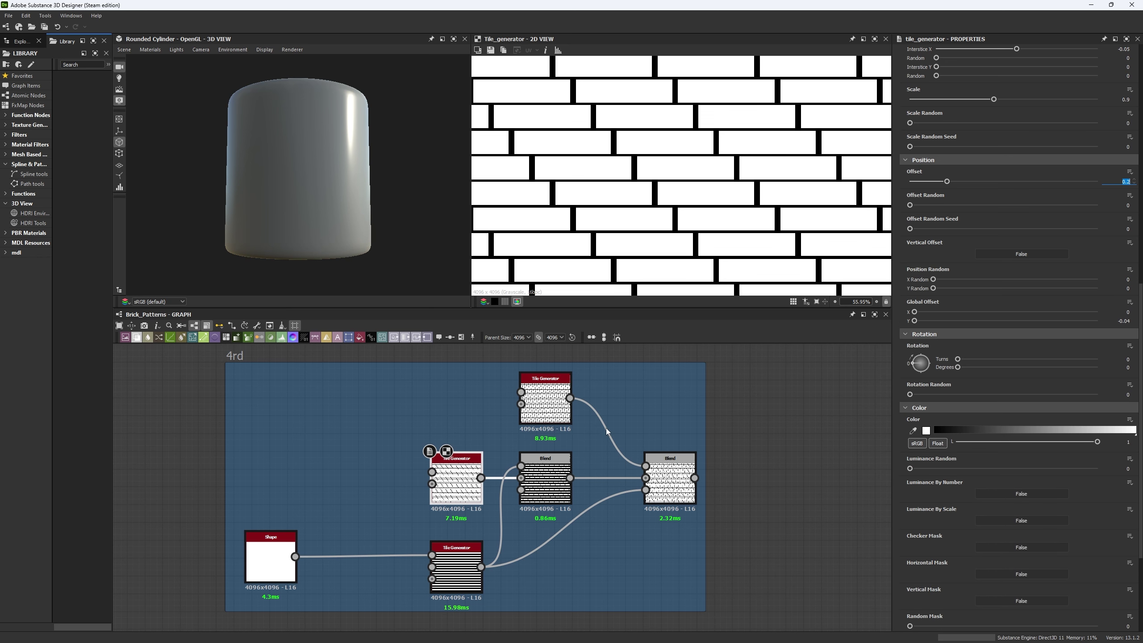
Step: Review the top Tile Generator's settings and preview the final Blend's mixed brick wall
left_click(540, 408)
scroll(1031, 293, "up", 1)
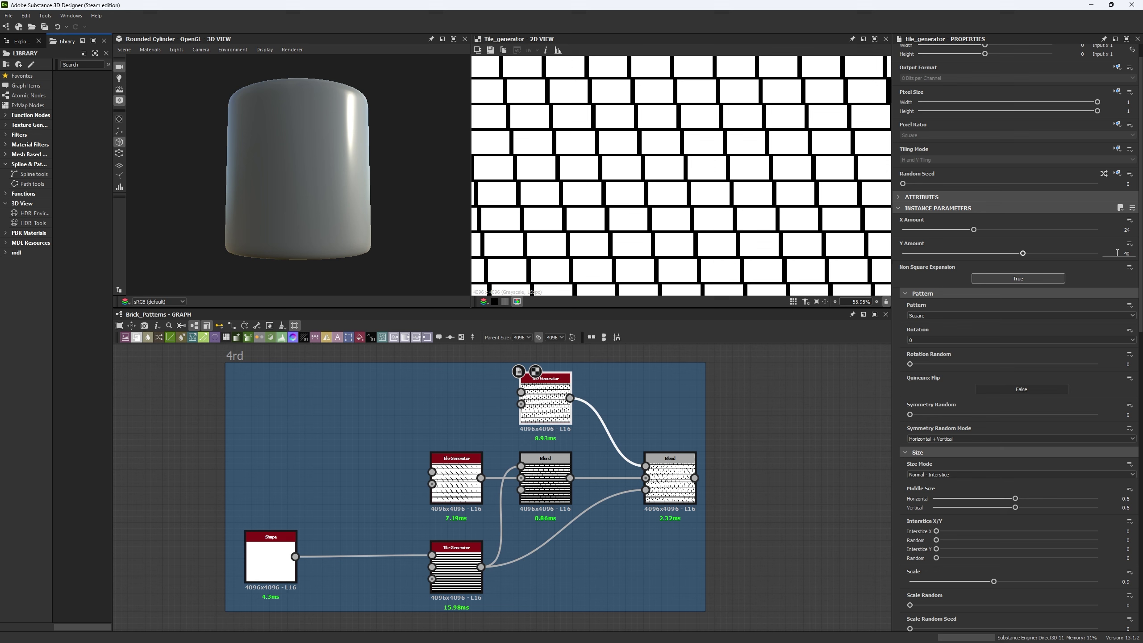
scroll(1093, 461, "down", 5)
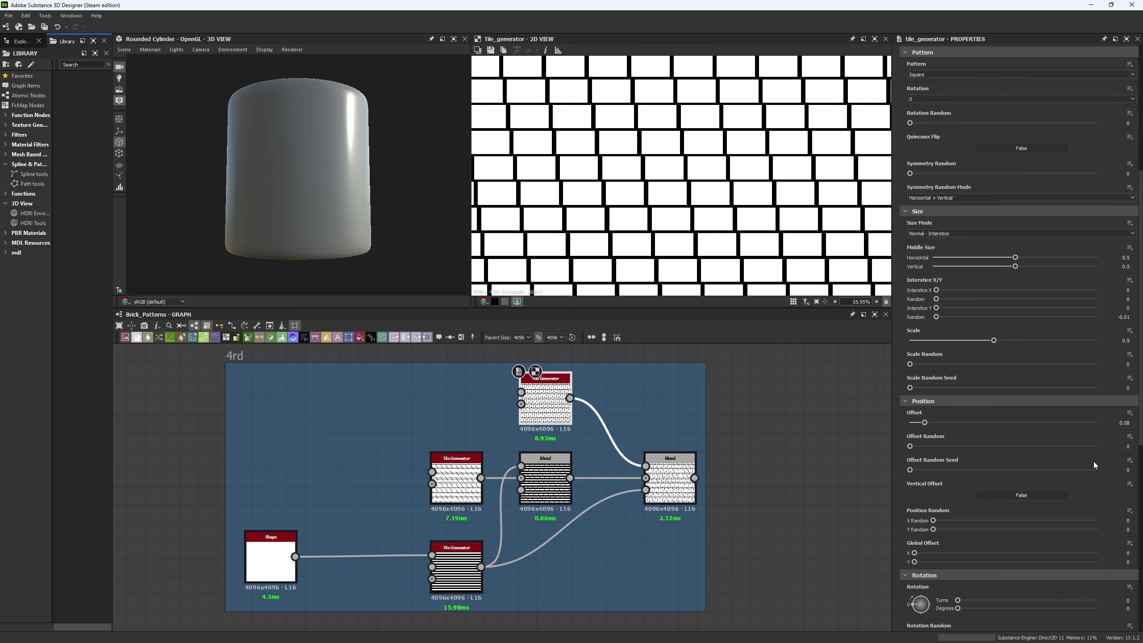
scroll(972, 463, "down", 6)
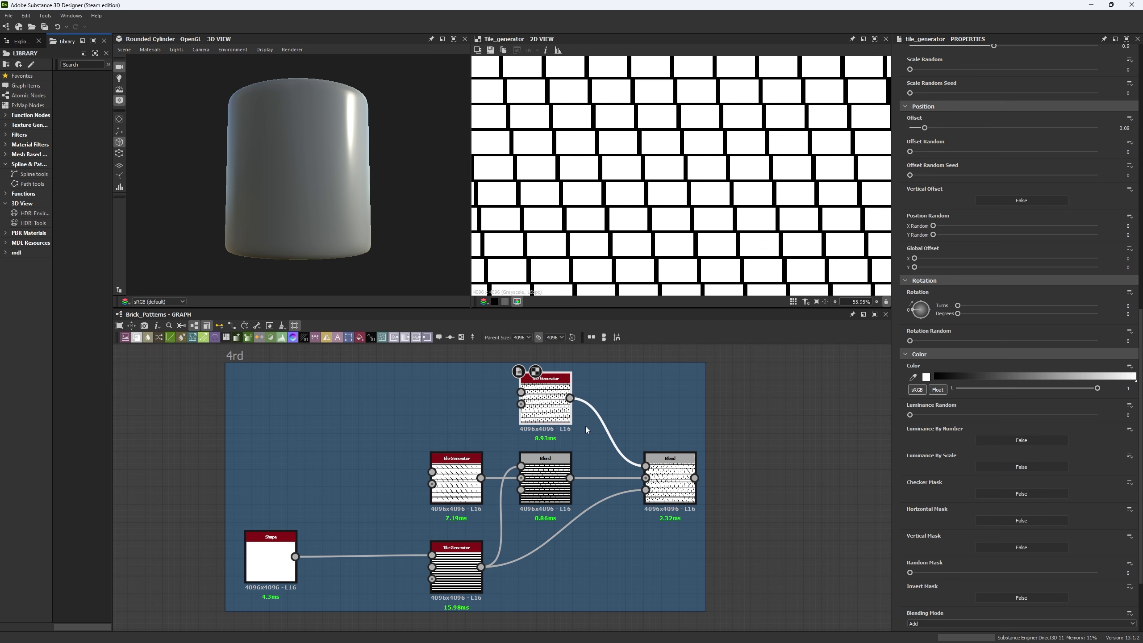
left_click(690, 494)
scroll(712, 185, "down", 5)
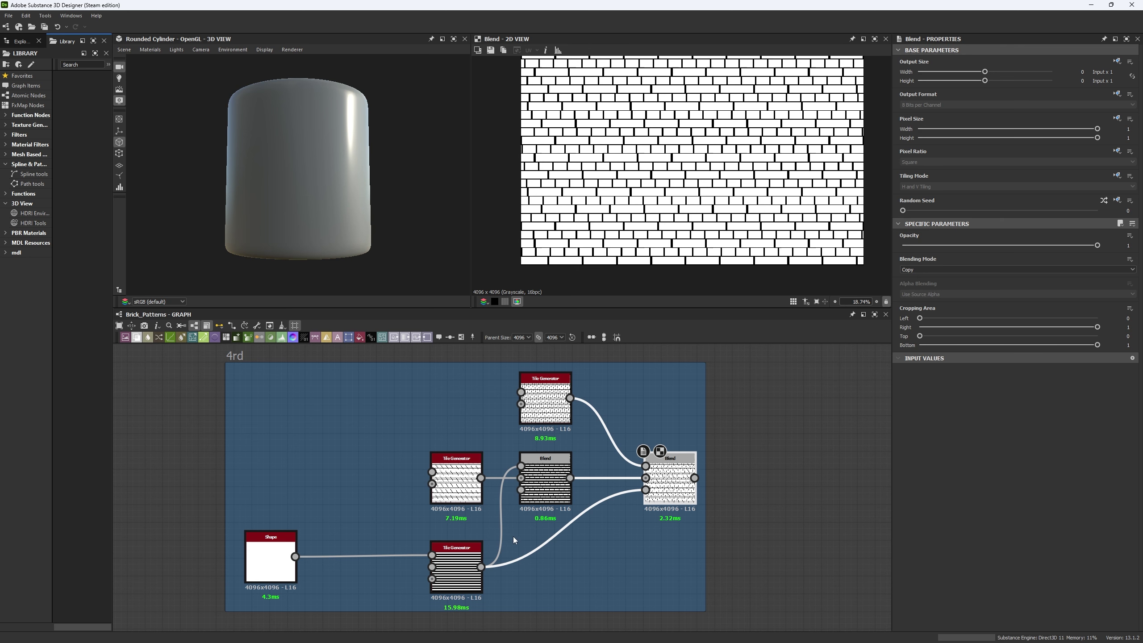
Step: Preview the Shape node and both Tile Generators, then undo an accidental Shape node move
left_click(267, 581)
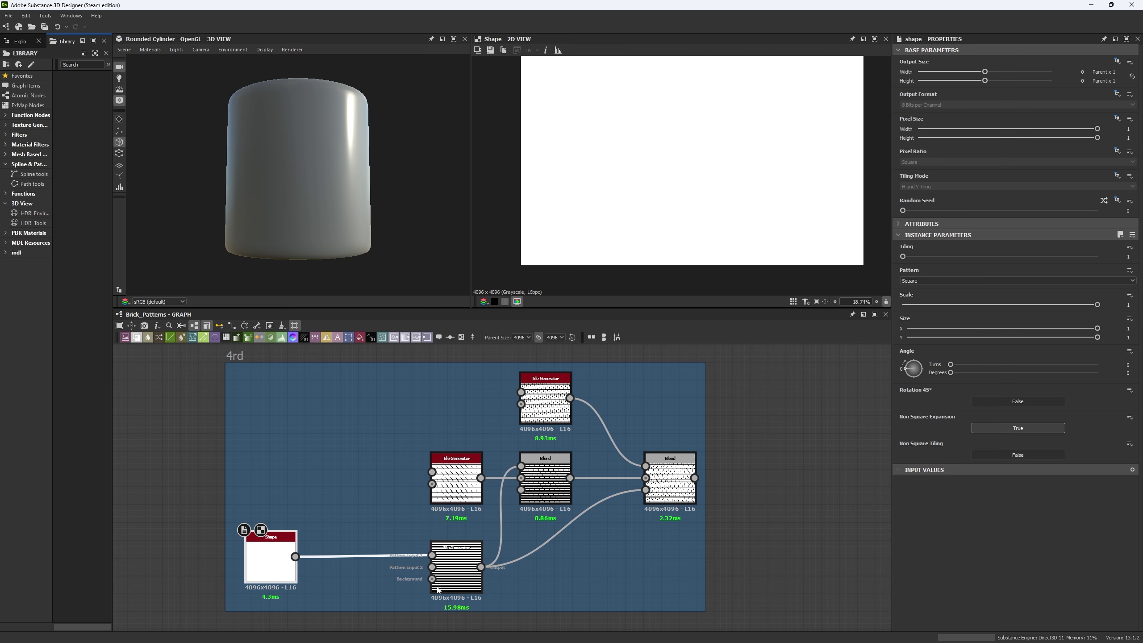
left_click(454, 577)
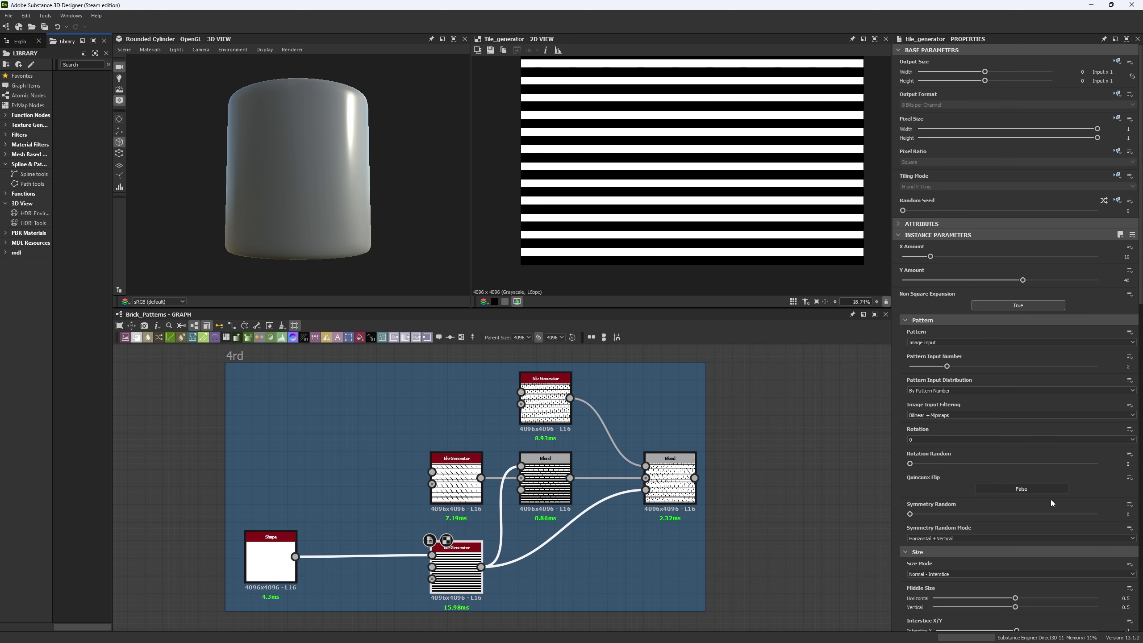
left_click(460, 494)
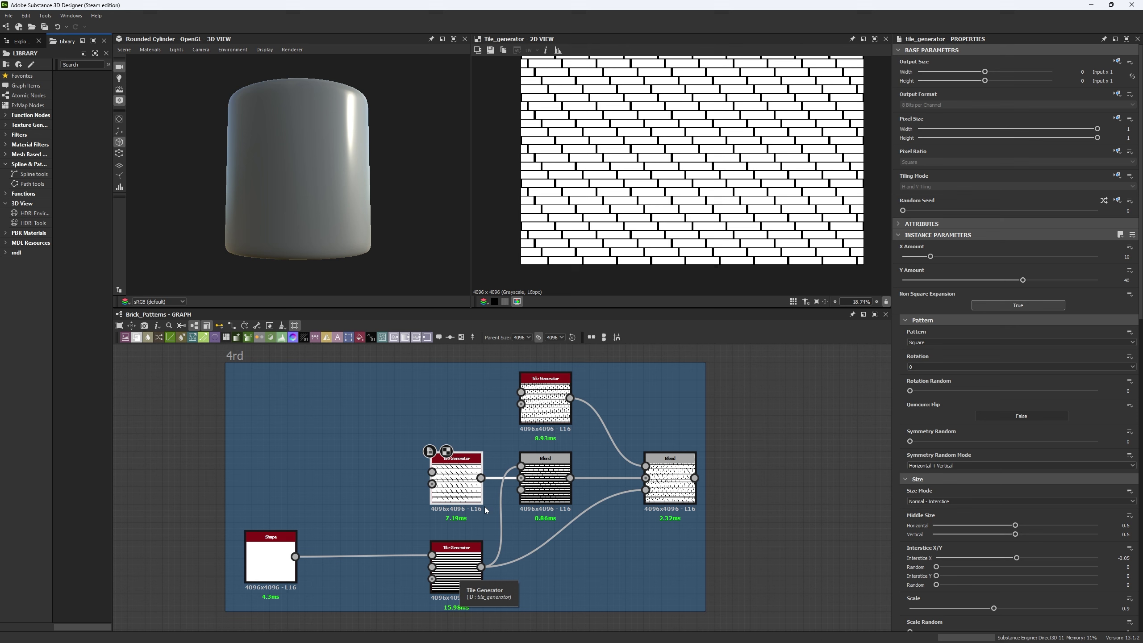
left_click(465, 549)
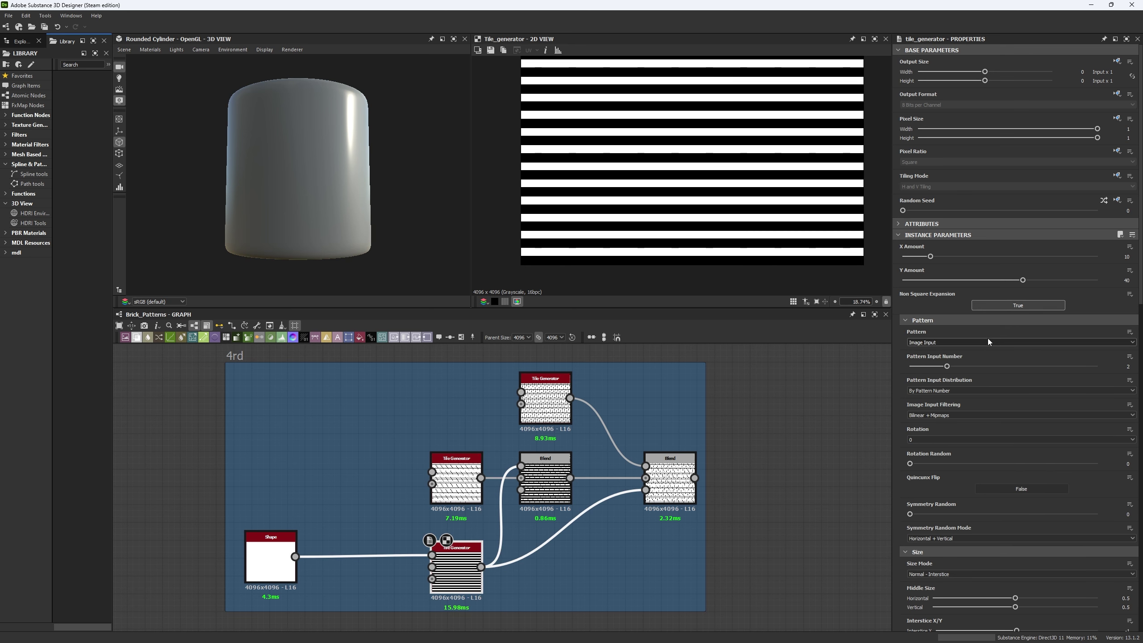
scroll(313, 599, "up", 3)
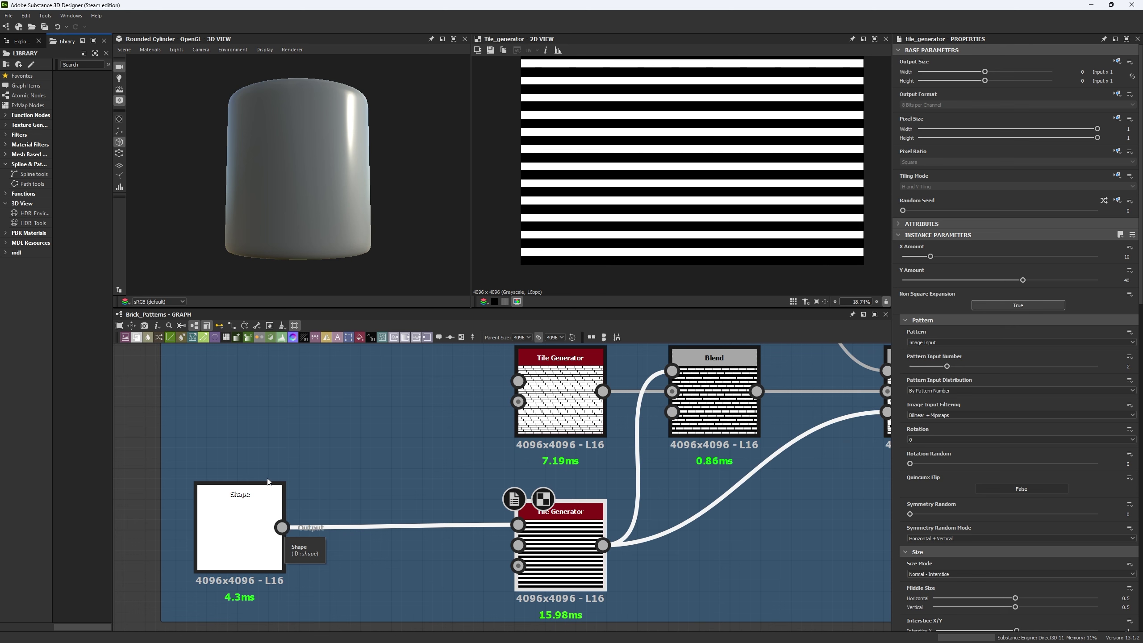
left_click_drag(239, 519, 405, 537)
key("ctrl+z")
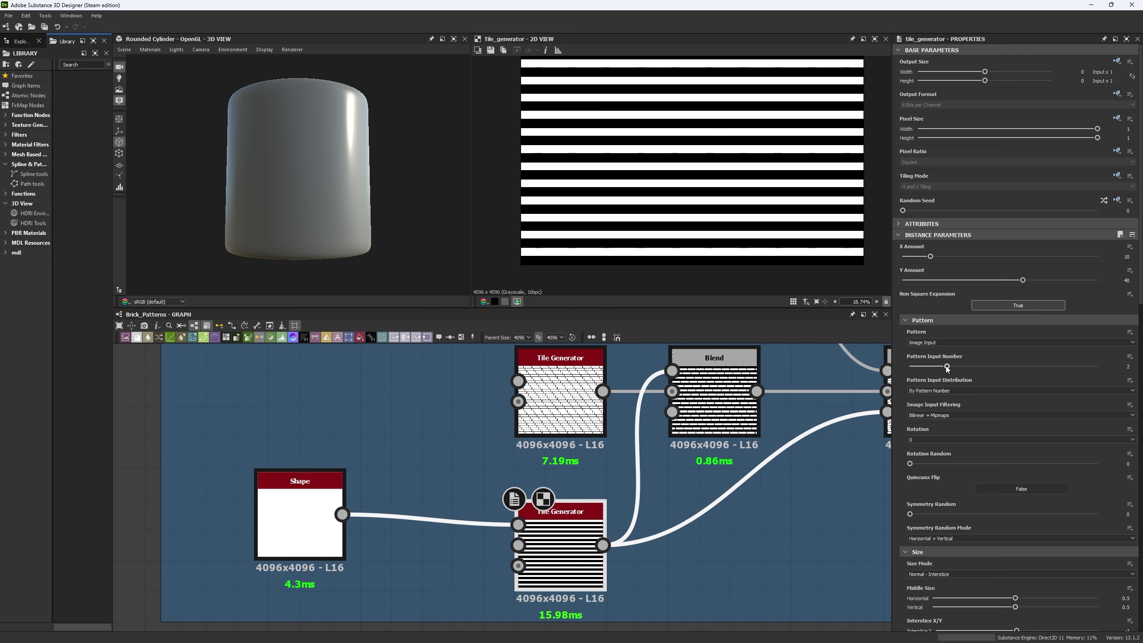
Step: Change the Pattern Input Number and switch Pattern Input Distribution to Random
mouse_move(948, 366)
left_mouse_down()
mouse_move(909, 368)
mouse_move(934, 370)
left_mouse_up()
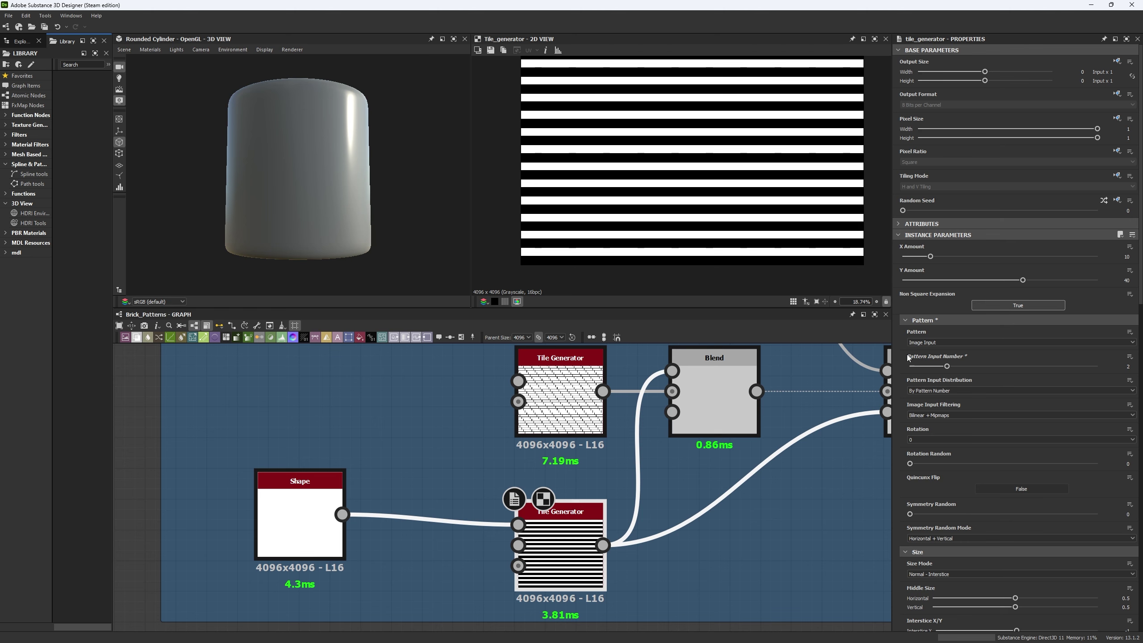
left_click(950, 388)
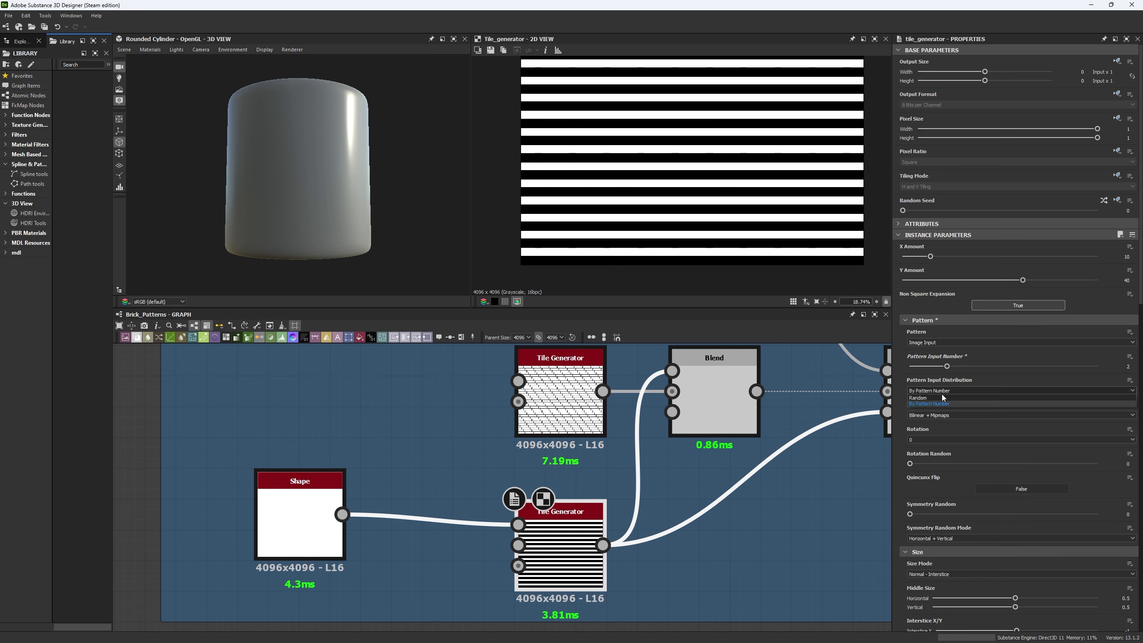
left_click(941, 395)
scroll(727, 182, "down", 3)
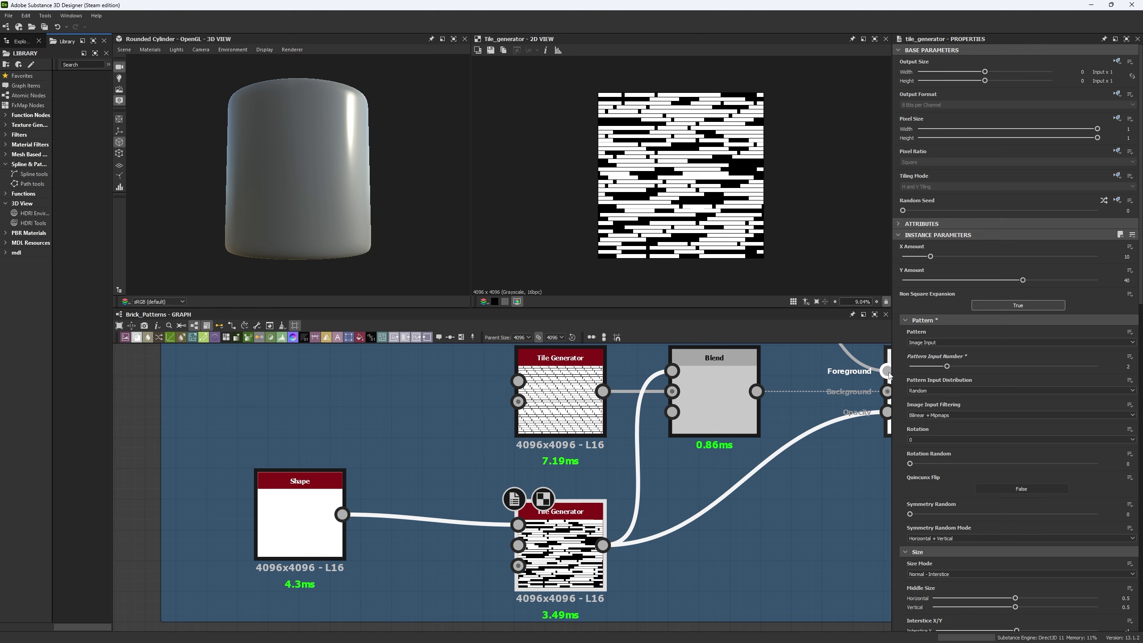
Step: Set Pattern Input Distribution back to By Pattern Number for even horizontal stripes
left_click(927, 390)
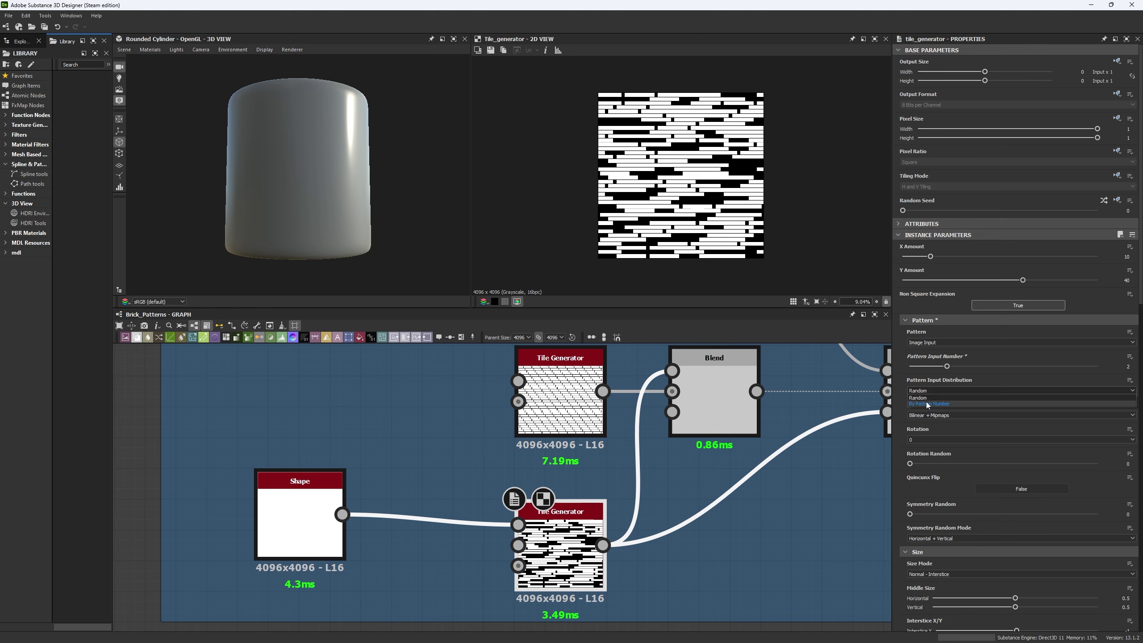
left_click(926, 403)
scroll(511, 189, "up", 4)
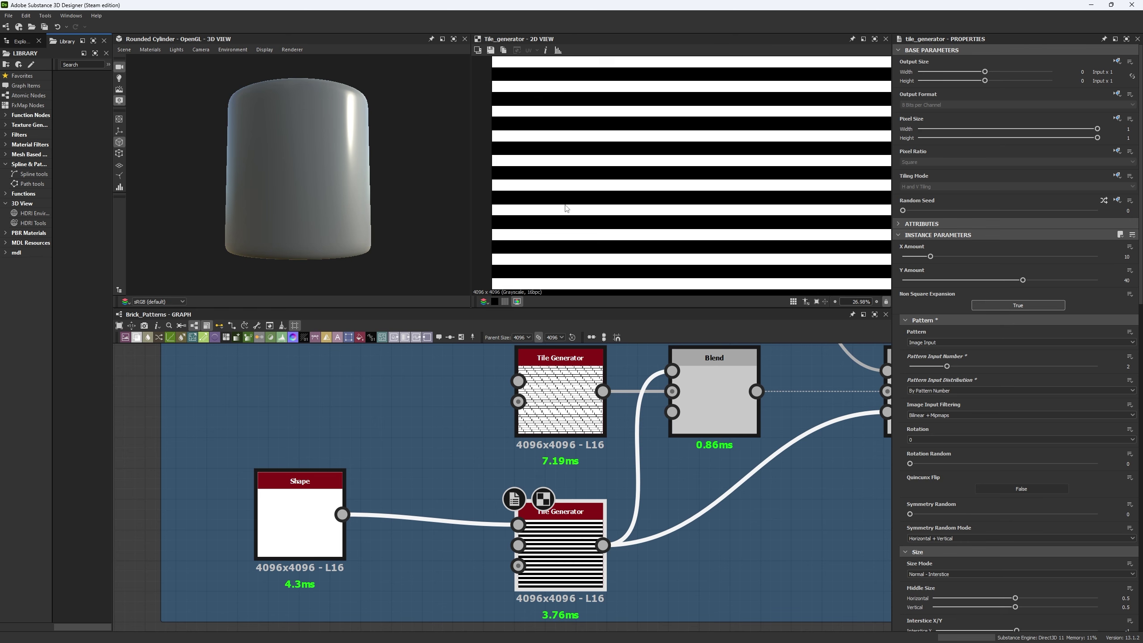
scroll(566, 208, "down", 2)
scroll(635, 232, "up", 3)
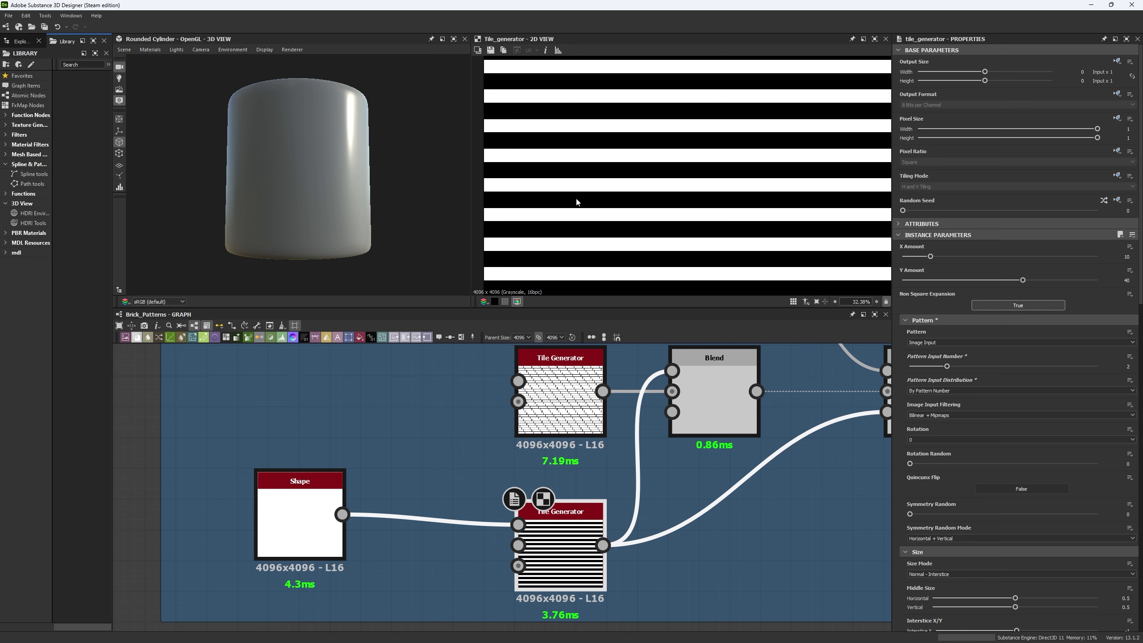
scroll(639, 495, "down", 3)
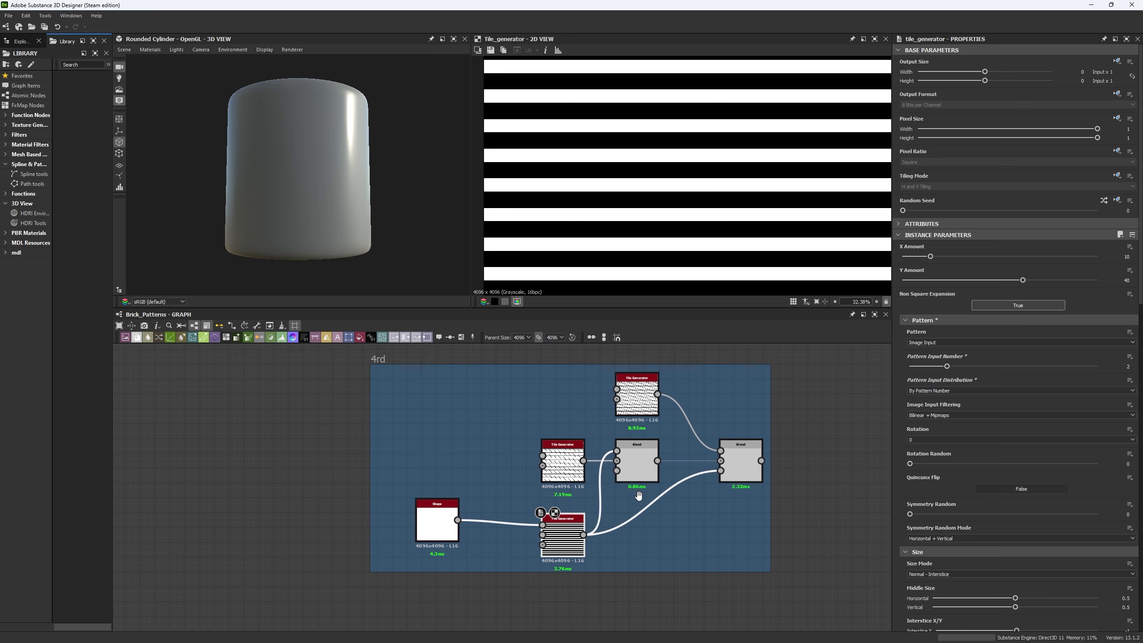
Step: Connect the upper brick Tile Generator to the first Blend's Background and preview both Blends
scroll(638, 495, "up", 3)
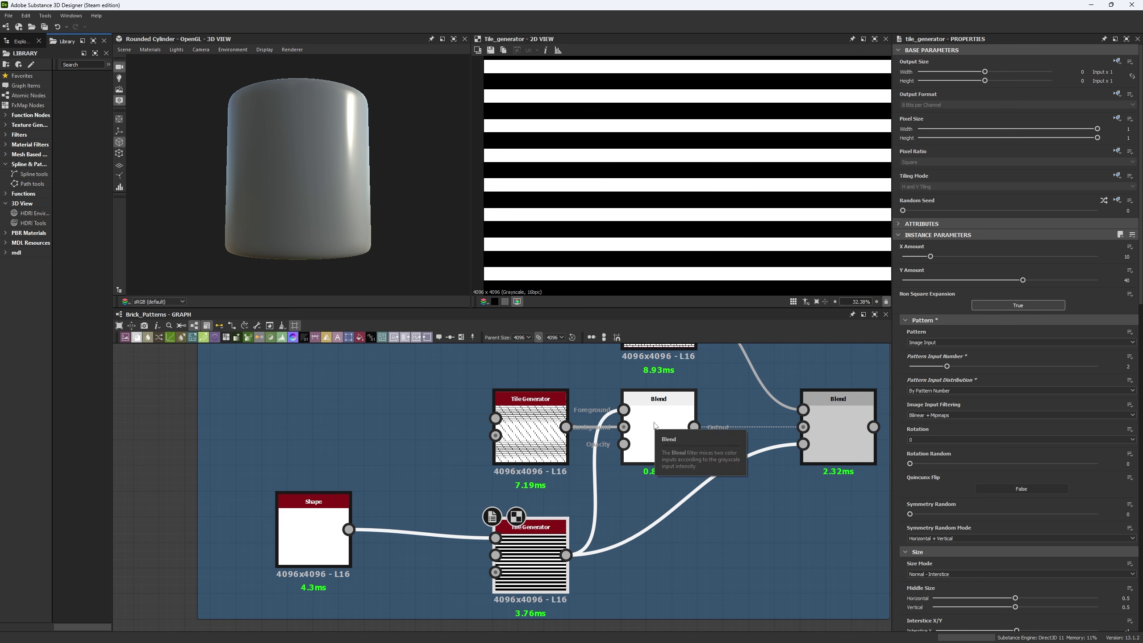
left_click(531, 432)
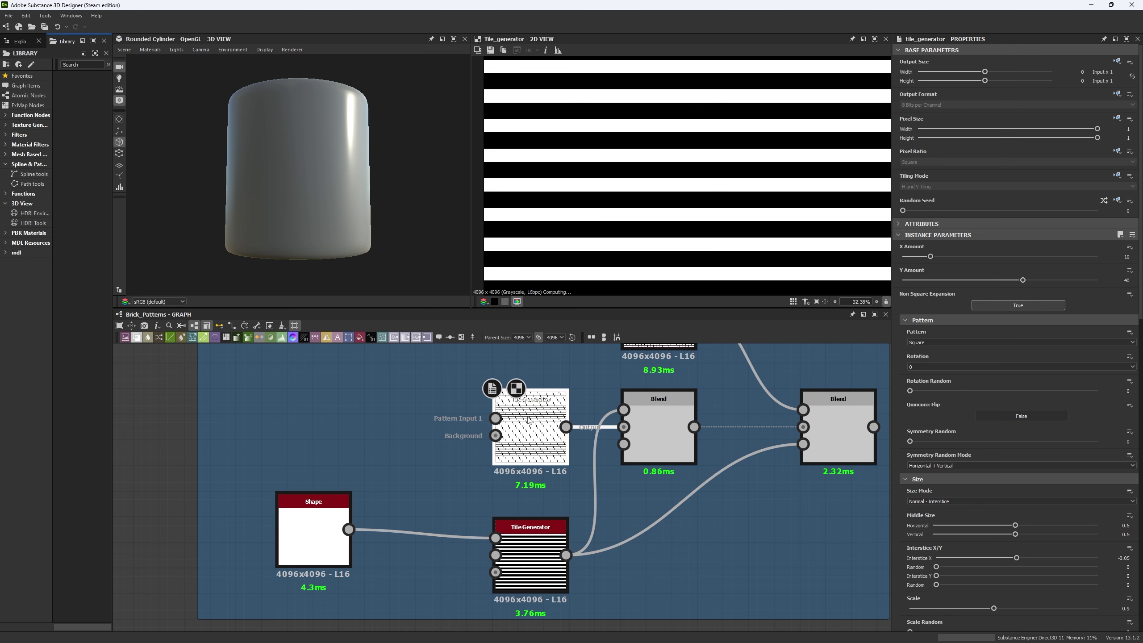
left_click_drag(615, 429, 624, 427)
left_click(648, 432)
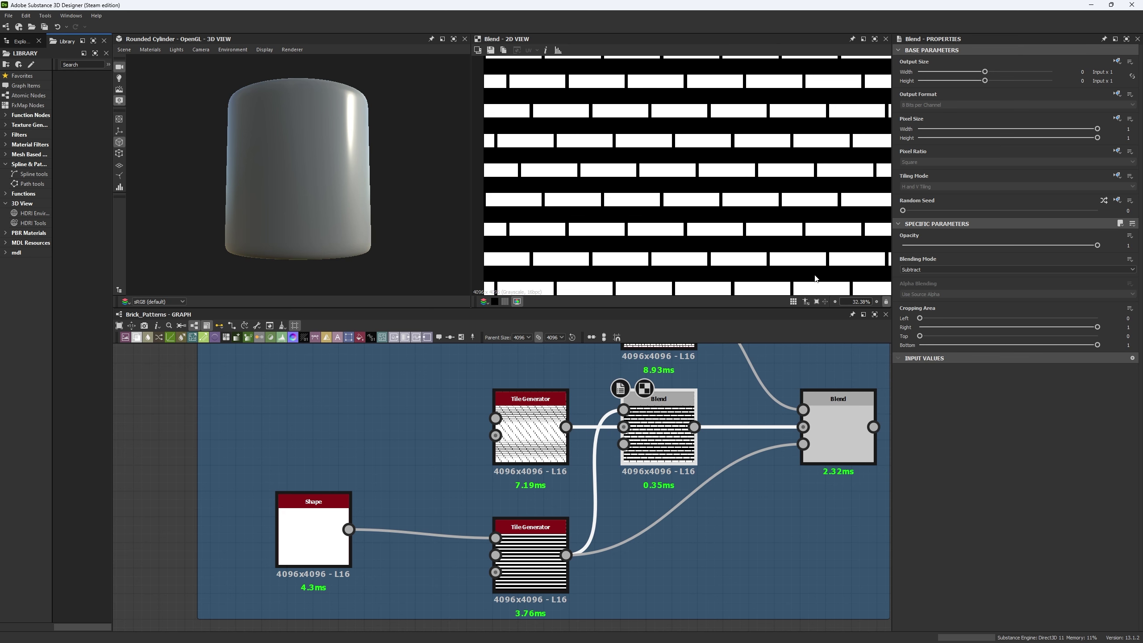
middle_click_drag(734, 370, 639, 425)
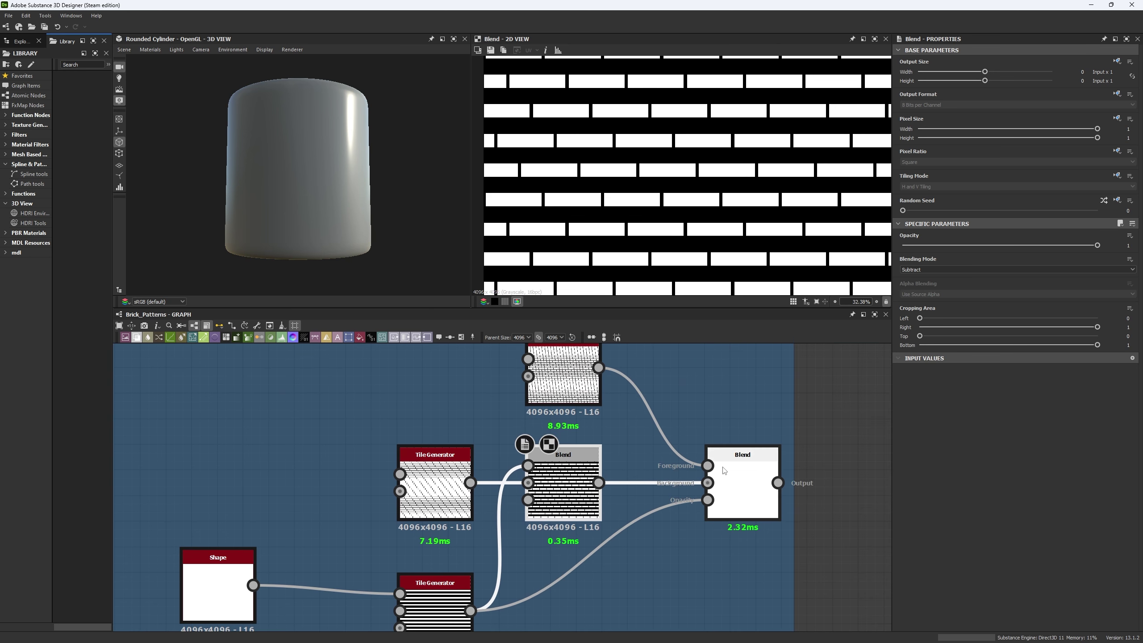
left_click(742, 490)
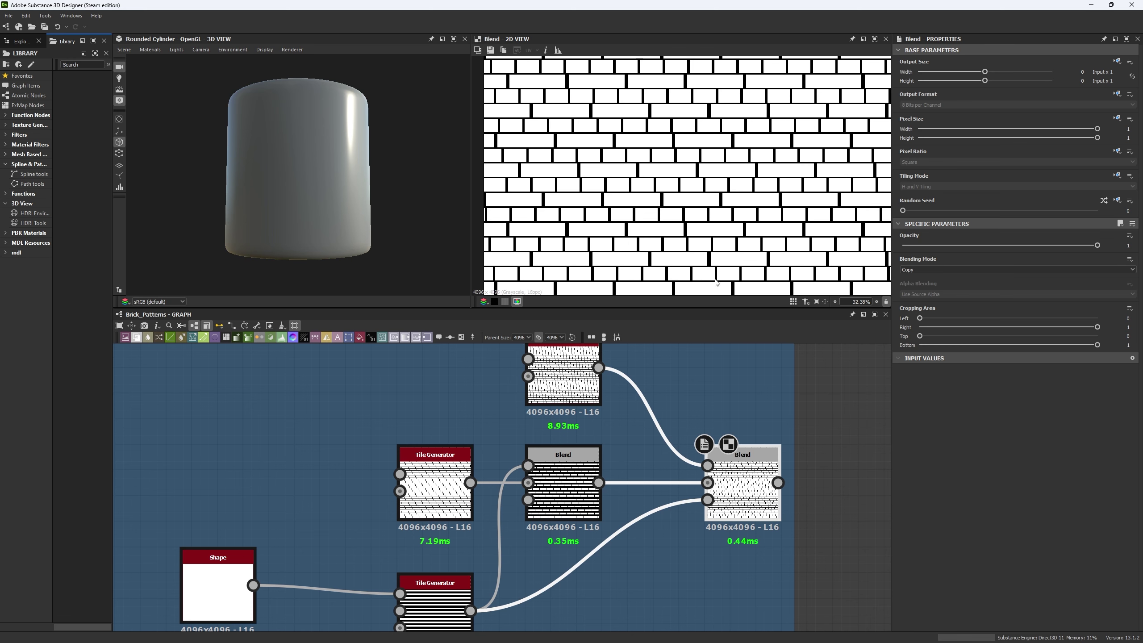
Step: Insert a reroute dot on the stripes link and show the right Blend in 2D
middle_click_drag(619, 446, 608, 361)
left_click_drag(640, 427, 671, 526)
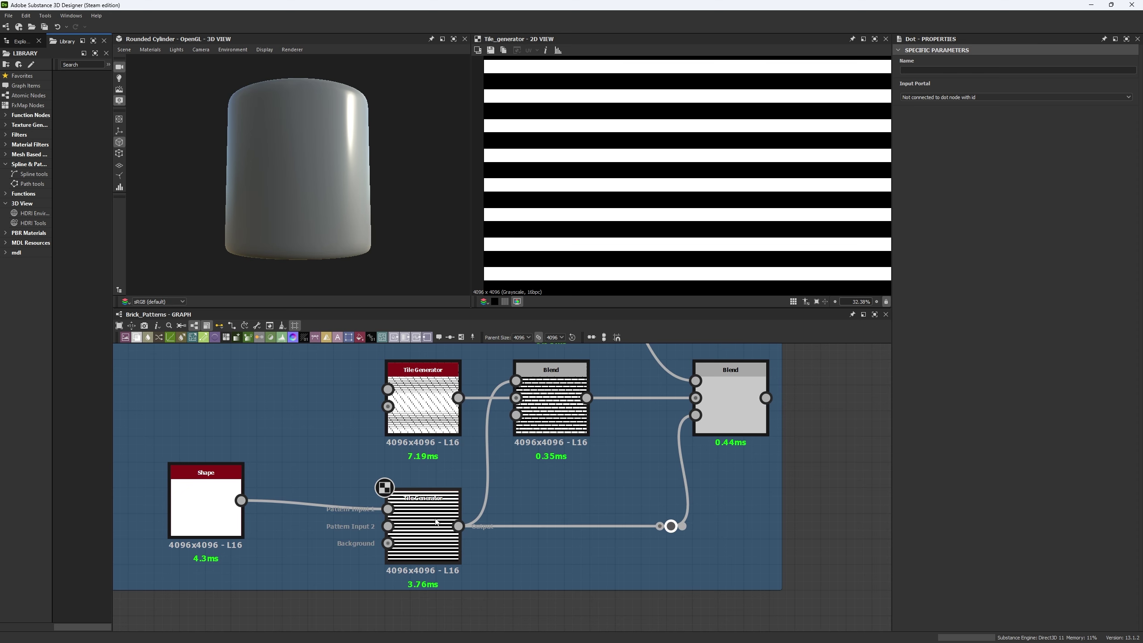
double_click(730, 401)
scroll(677, 194, "down", 2)
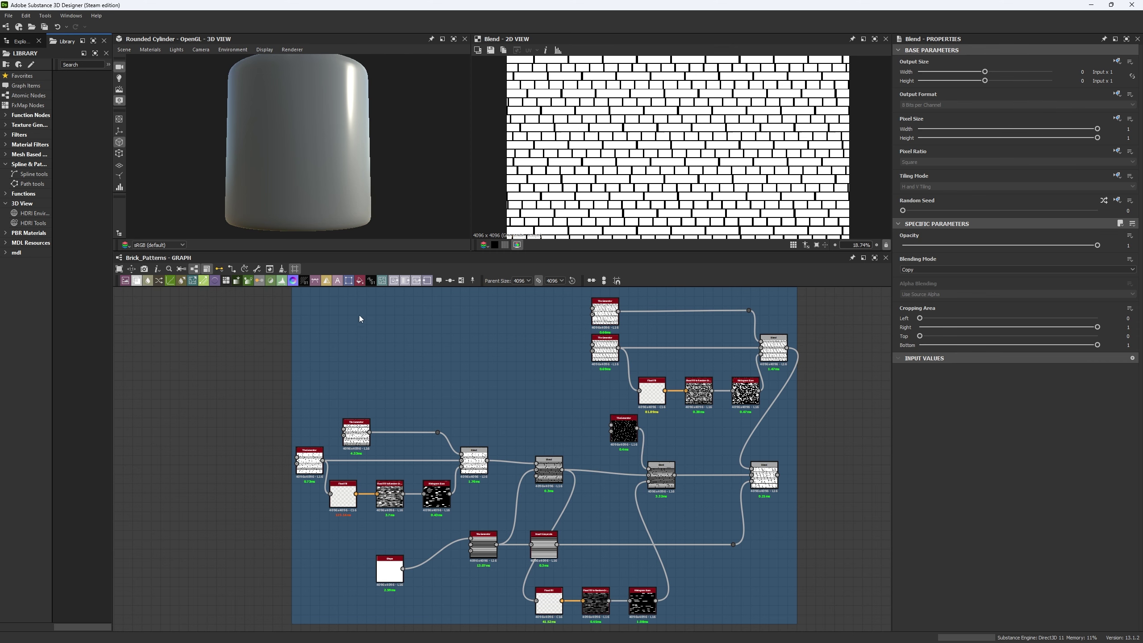
Step: Marquee-select the left, upper-right and lower-middle node groups to review the expanded graph
left_click_drag(315, 411, 472, 501)
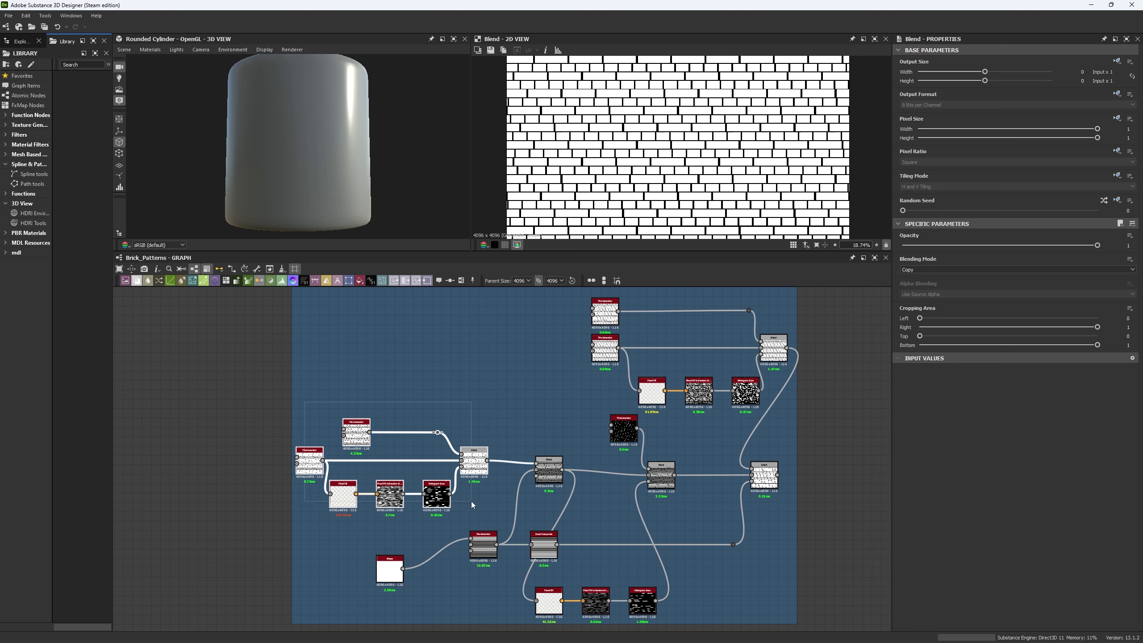
left_click(411, 535)
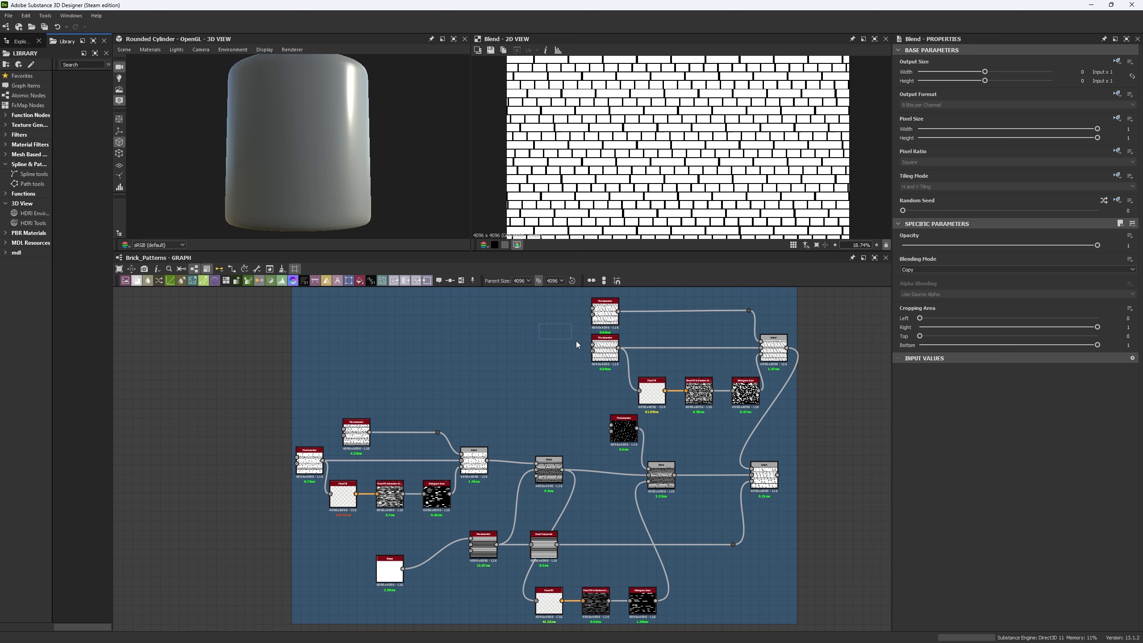
left_click_drag(539, 323, 788, 417)
left_click_drag(326, 425, 475, 493)
left_click_drag(484, 588, 581, 540)
left_click_drag(547, 321, 782, 396)
Step: Extend the frame's left edge outward and center the upper Tile Generator in the graph
scroll(342, 412, "up", 5)
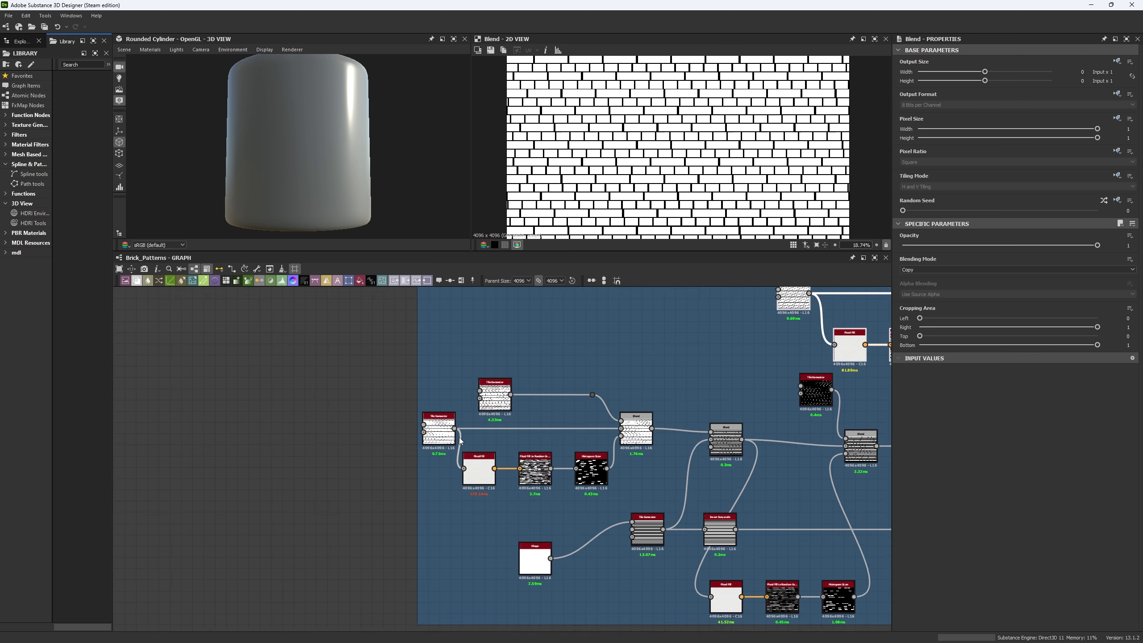
left_click_drag(354, 412, 213, 425)
left_click(407, 421)
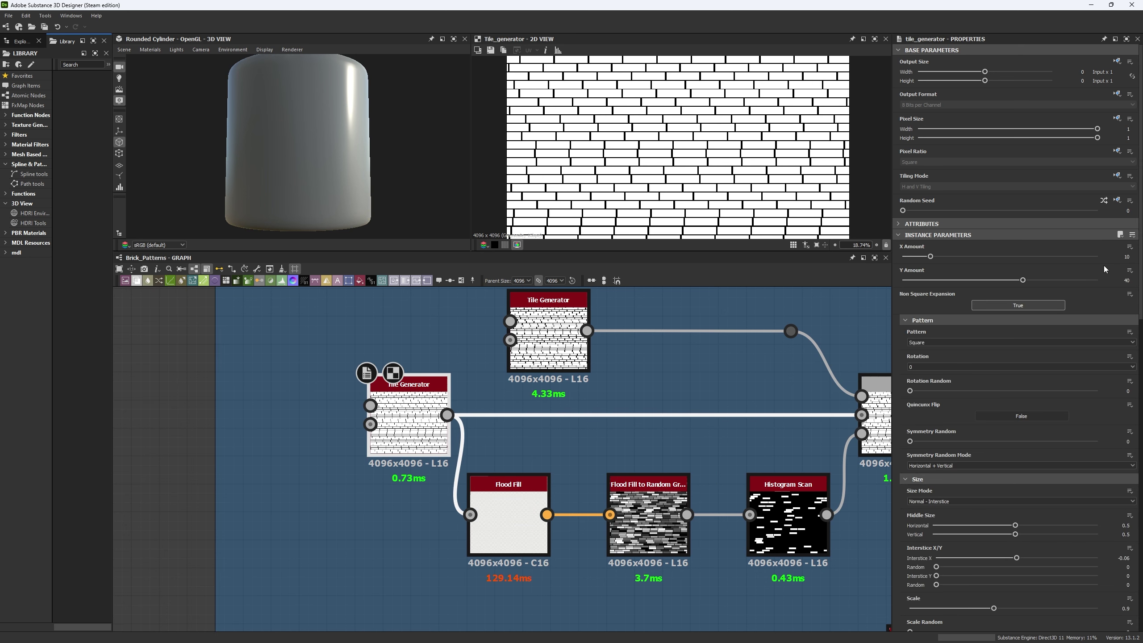
scroll(1027, 353, "down", 4)
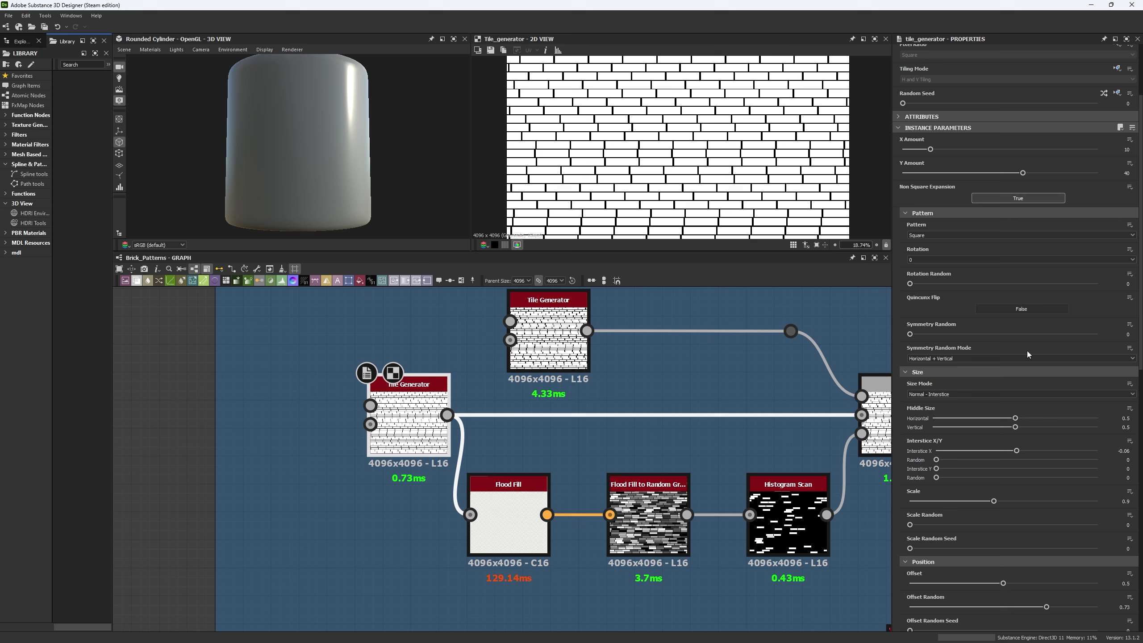
scroll(1025, 367, "down", 6)
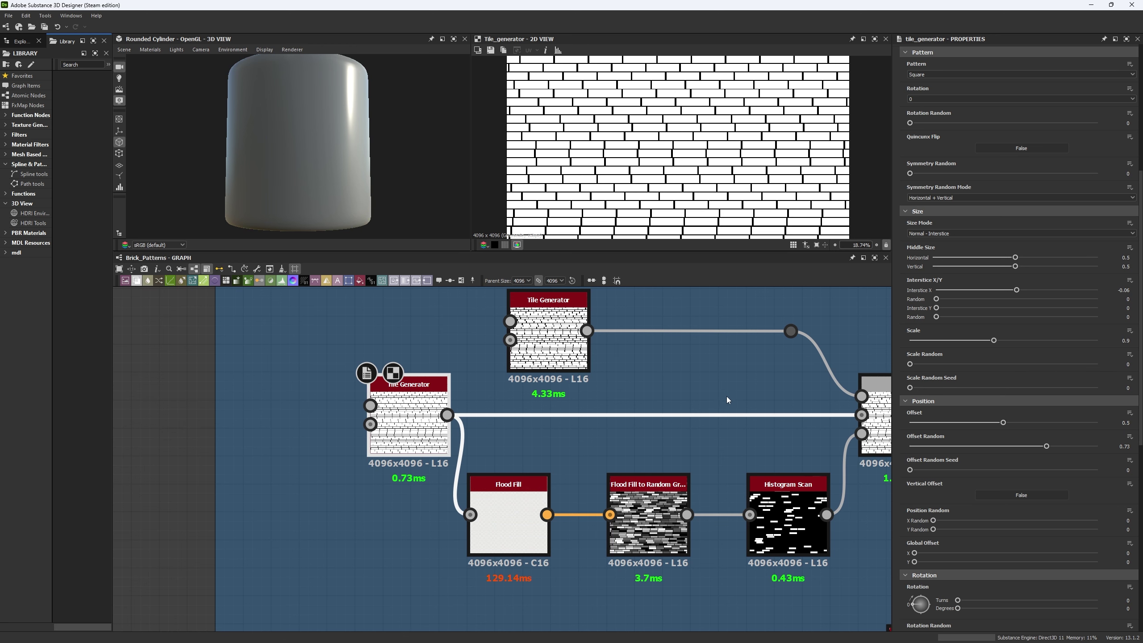
middle_click_drag(636, 368, 645, 430)
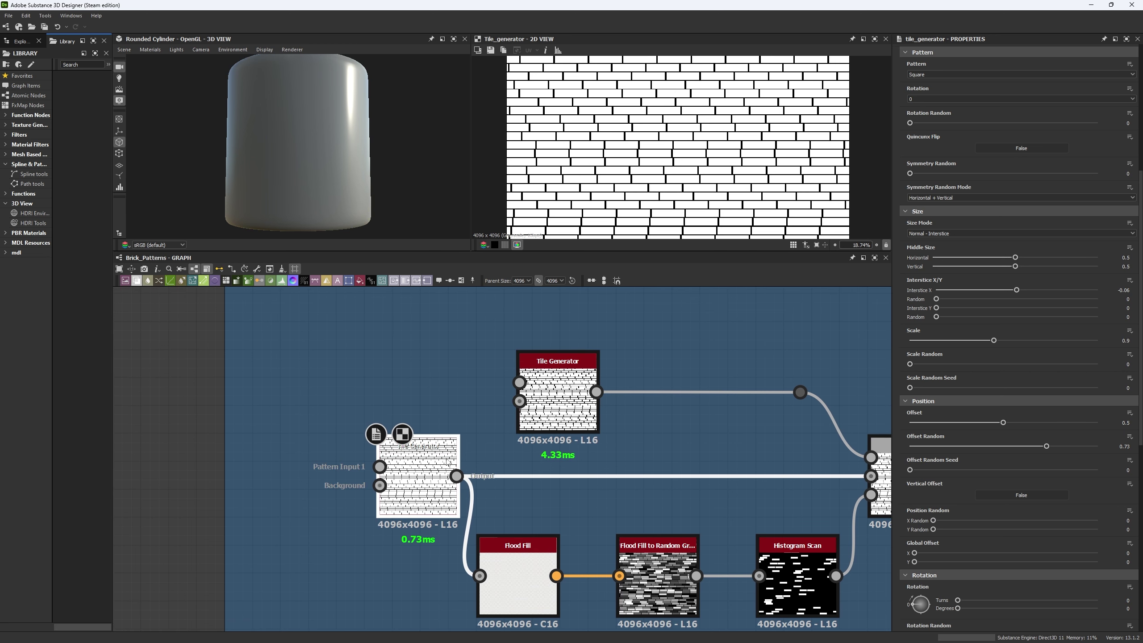
Step: Show the upper Tile Generator's settings and adjust its Interstice Random value
double_click(548, 372)
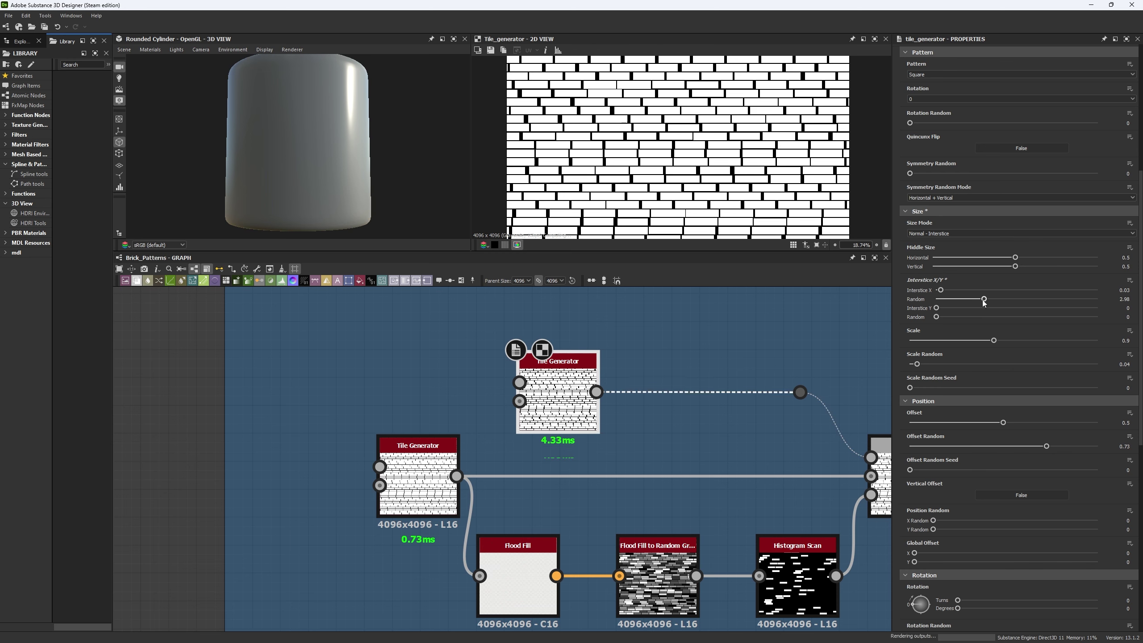
left_click(1025, 300)
left_click_drag(1028, 312, 992, 305)
Step: Undo the Interstice Random change and preview the Flood Fill, random grayscale and Histogram Scan outputs
key("ctrl+z")
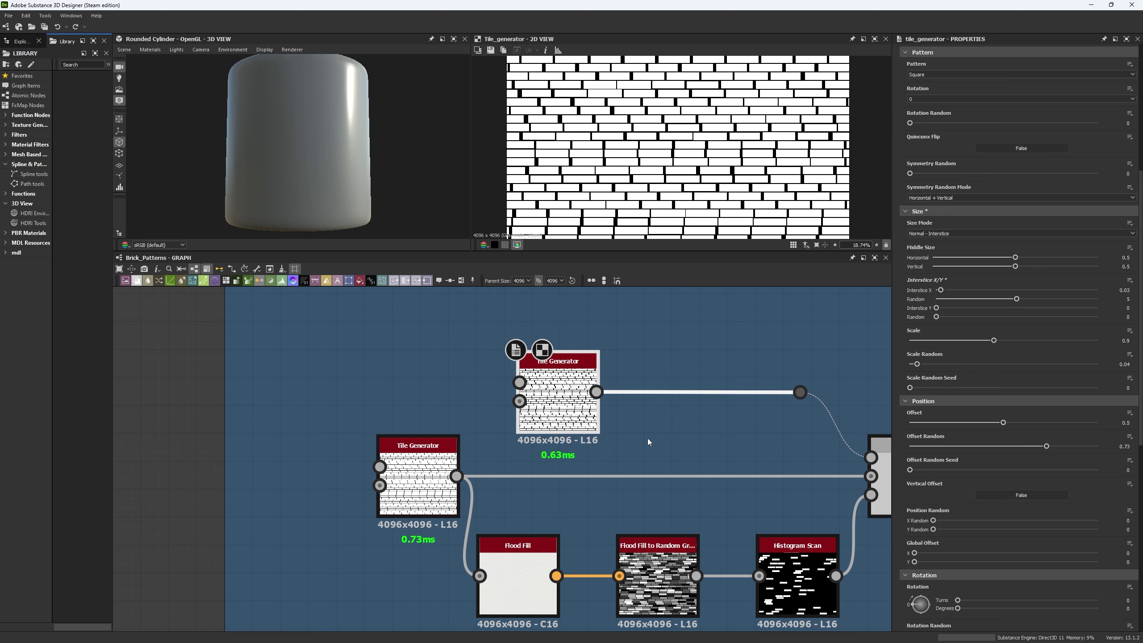
middle_click_drag(531, 445, 446, 380)
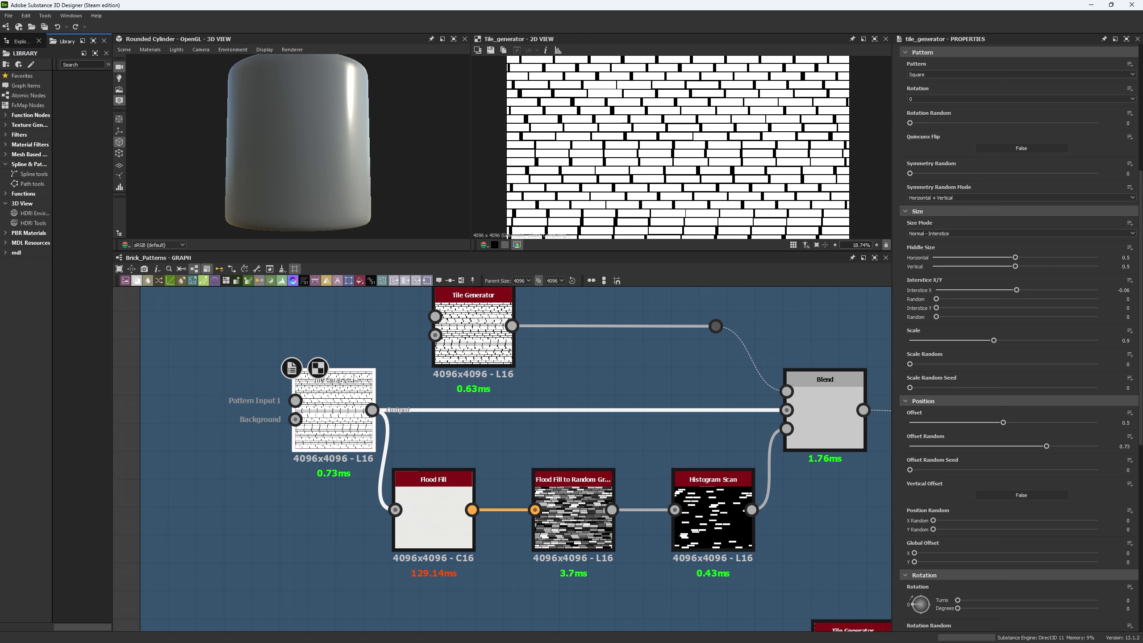
double_click(427, 519)
double_click(573, 491)
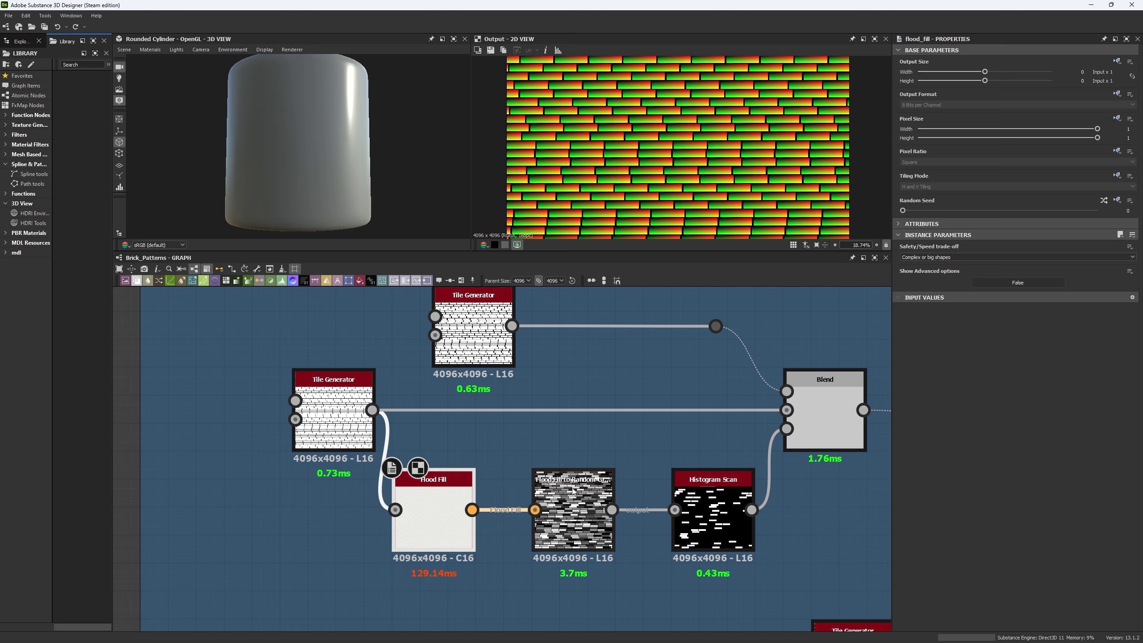
double_click(713, 491)
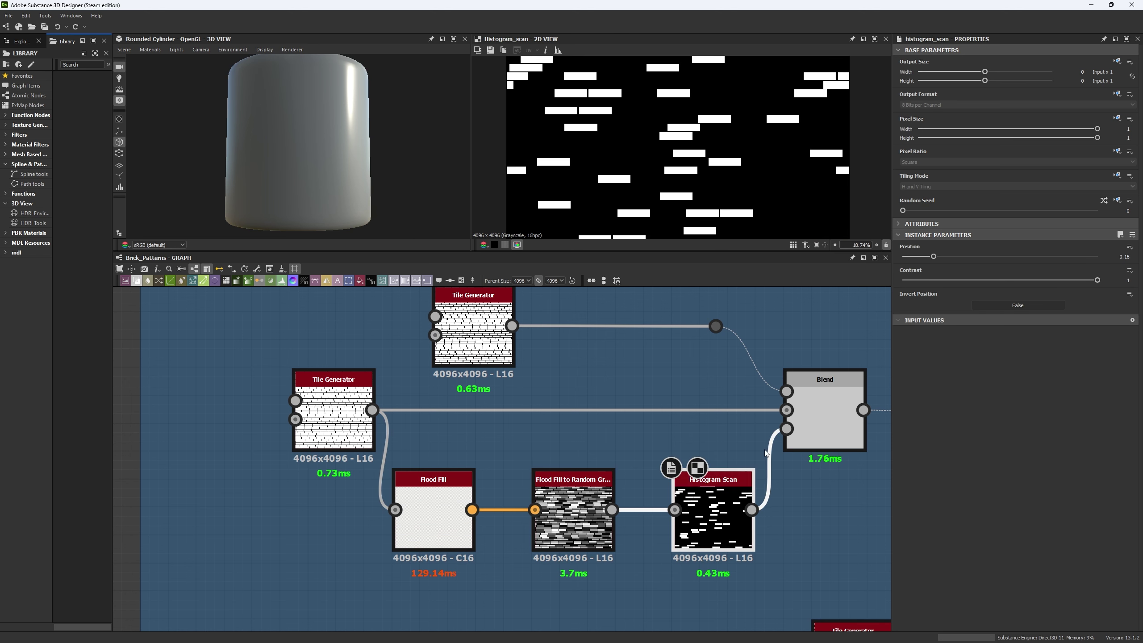
Step: Compare the Histogram Scan mask with the top Tile Generator and Blend outputs
left_click(1128, 280)
middle_click_drag(803, 320, 682, 346)
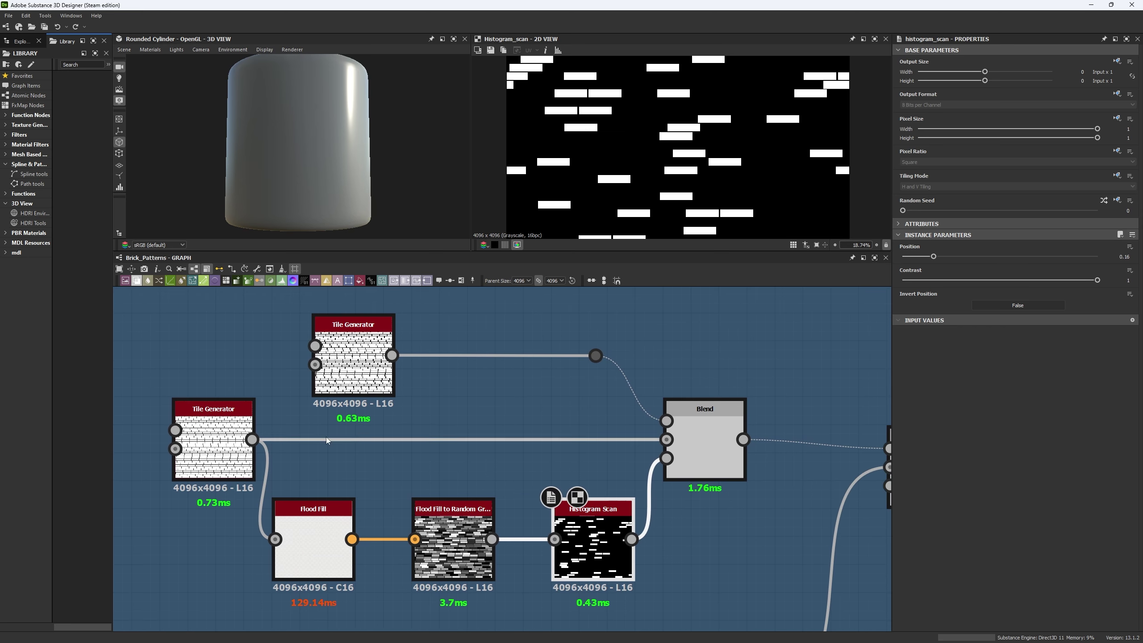
double_click(379, 385)
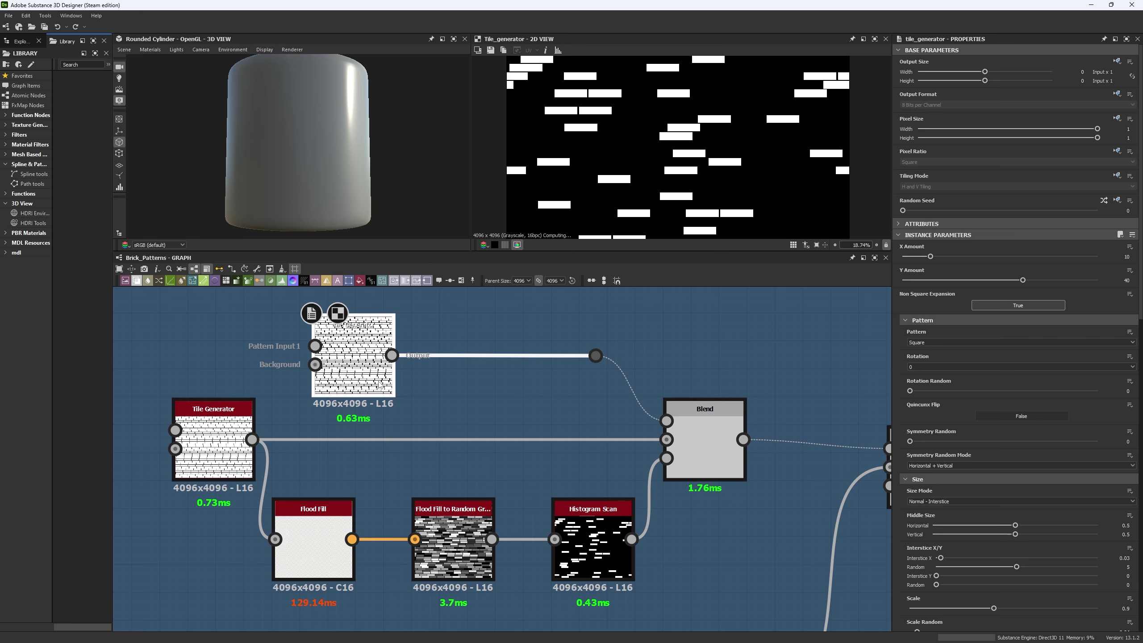
double_click(713, 423)
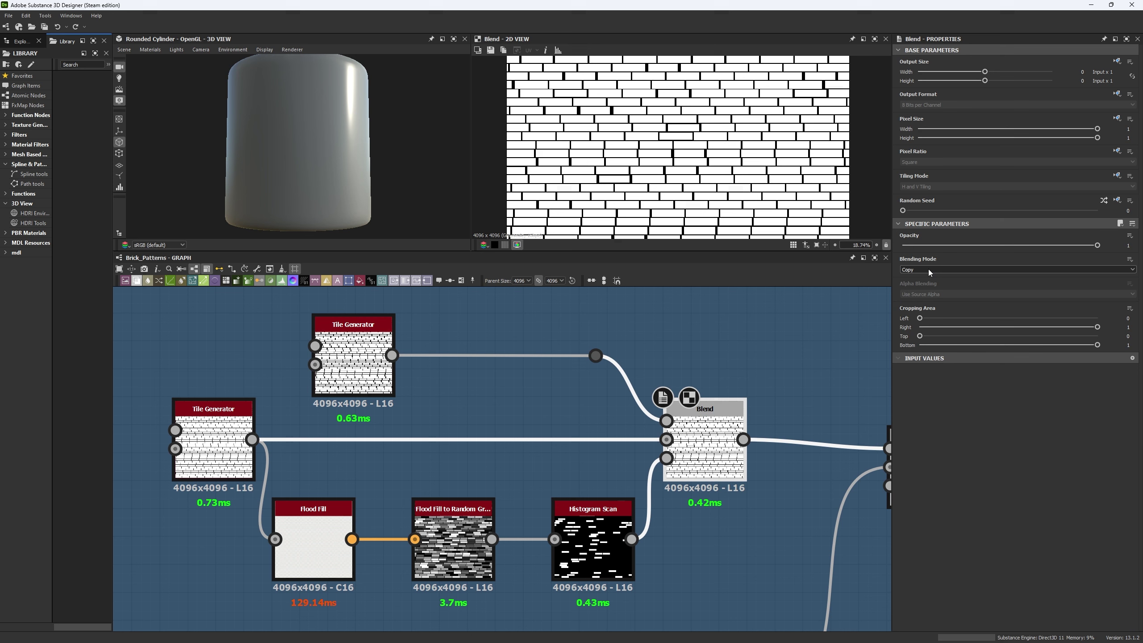
double_click(593, 518)
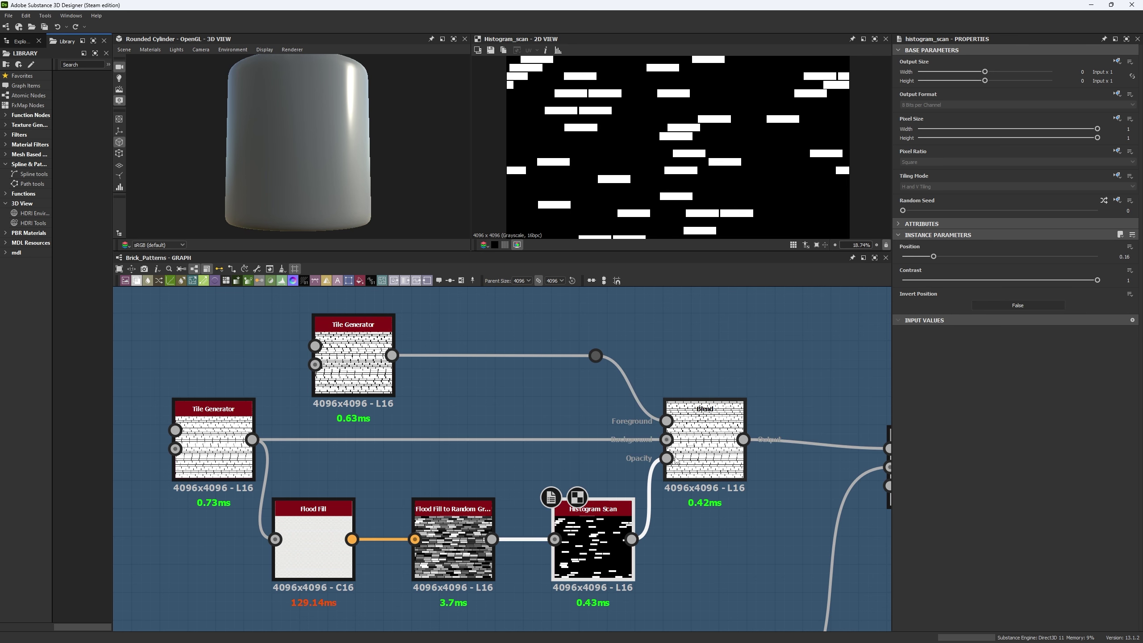
double_click(693, 454)
Step: Enlarge the preview area and raise the Histogram Scan position from 0.16 to 0.42
middle_click_drag(693, 455, 753, 485)
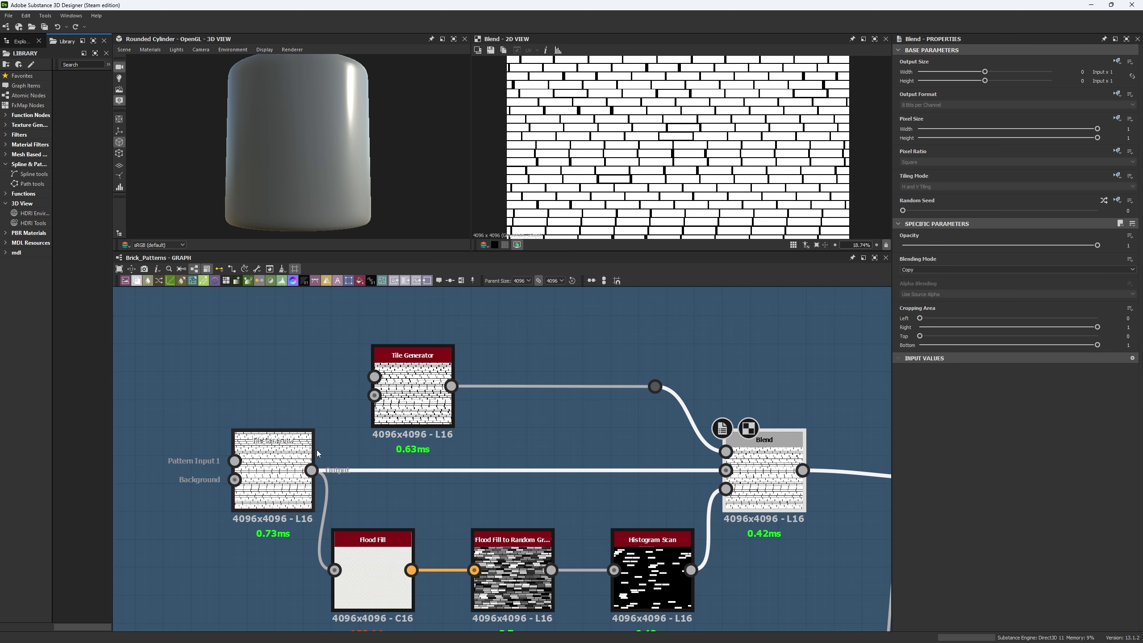
left_click_drag(569, 251, 568, 317)
left_click(272, 518)
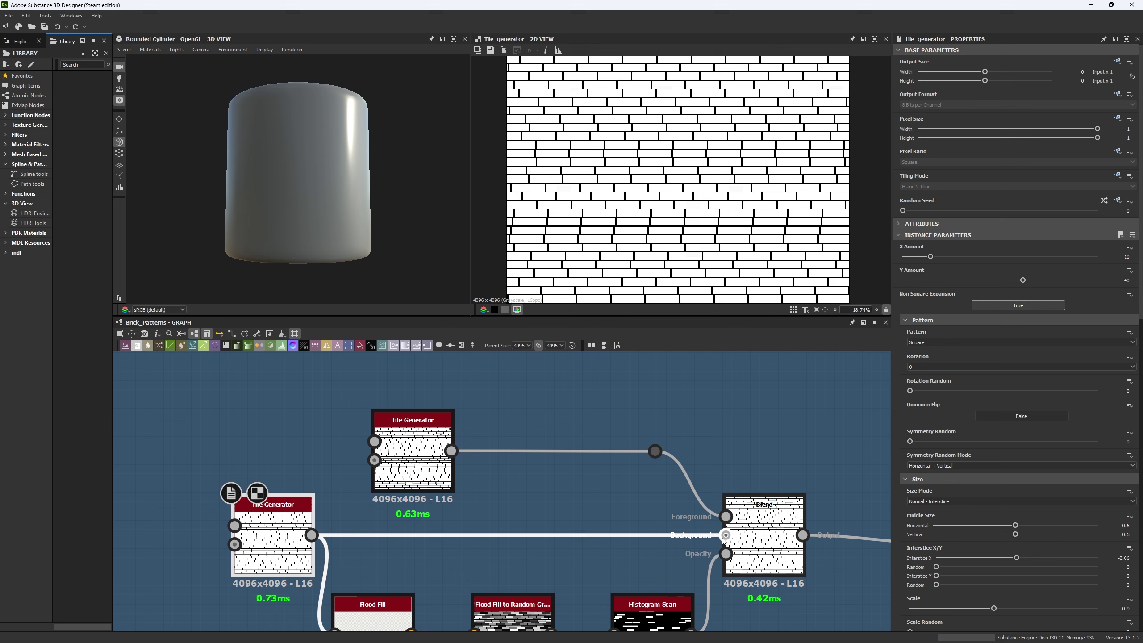
left_click(774, 534)
scroll(624, 471, "down", 2)
middle_click_drag(623, 470, 607, 422)
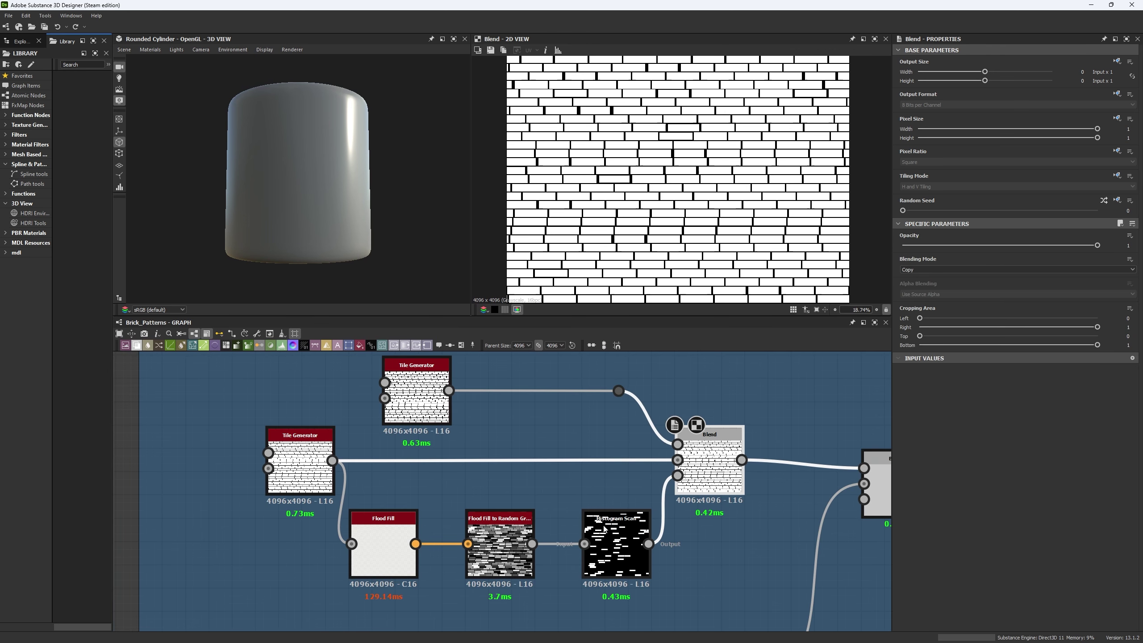
left_click(616, 544)
left_click_drag(934, 257, 984, 259)
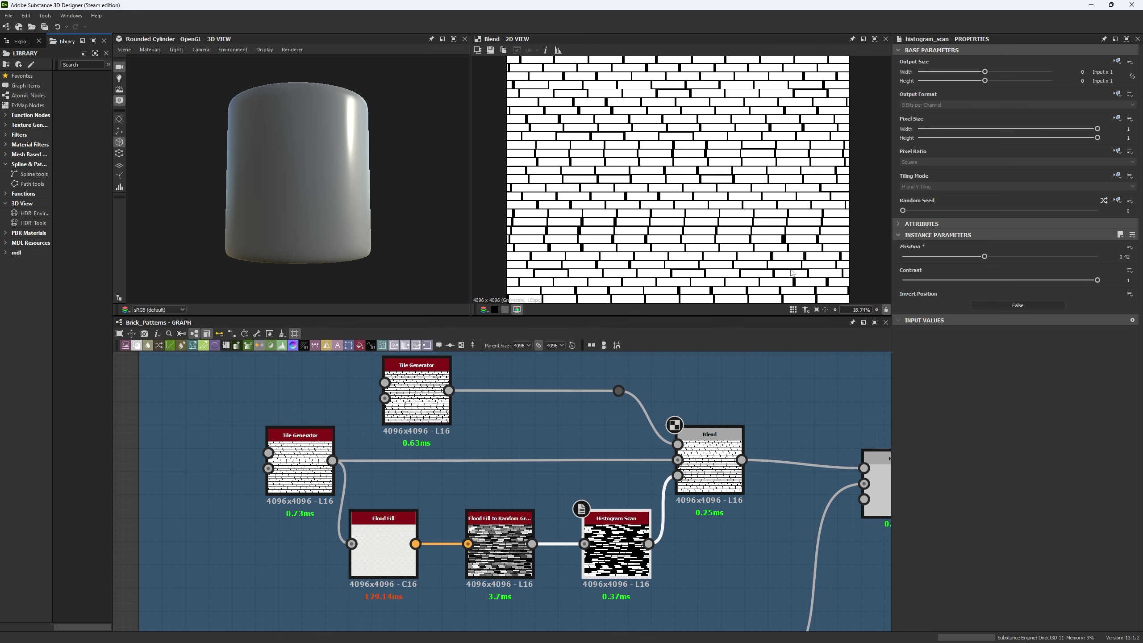
Step: Move the Shape node beside its Tile Generator and preview the stripes and second Blend
middle_click_drag(680, 364, 508, 352)
scroll(561, 405, "down", 3)
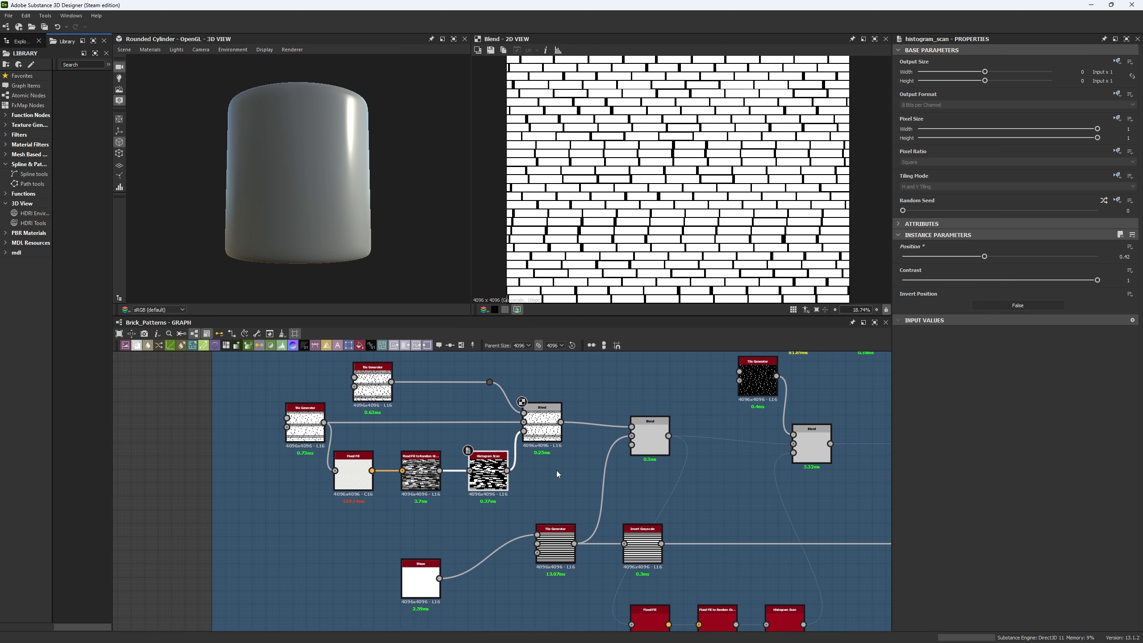
left_click_drag(420, 569, 474, 533)
double_click(560, 558)
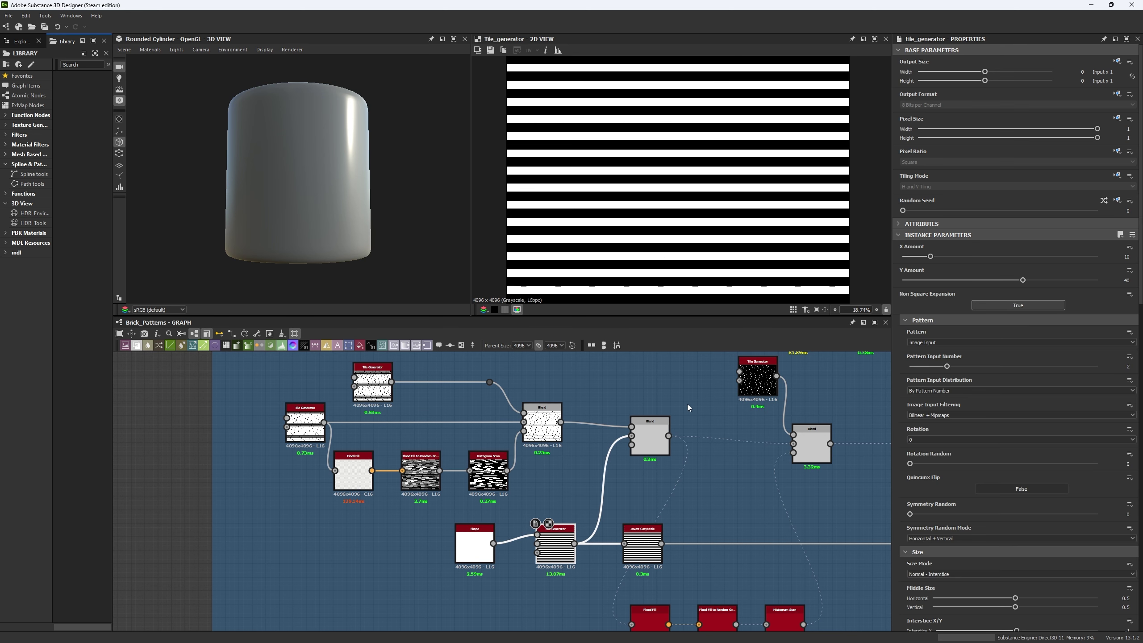
double_click(654, 430)
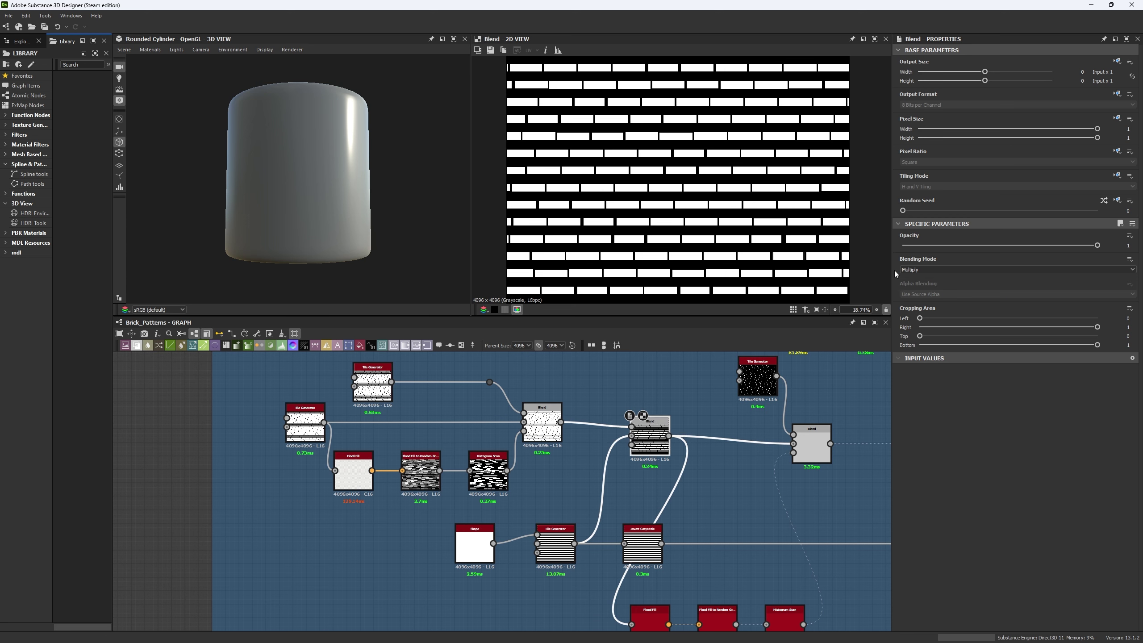
left_click(542, 424)
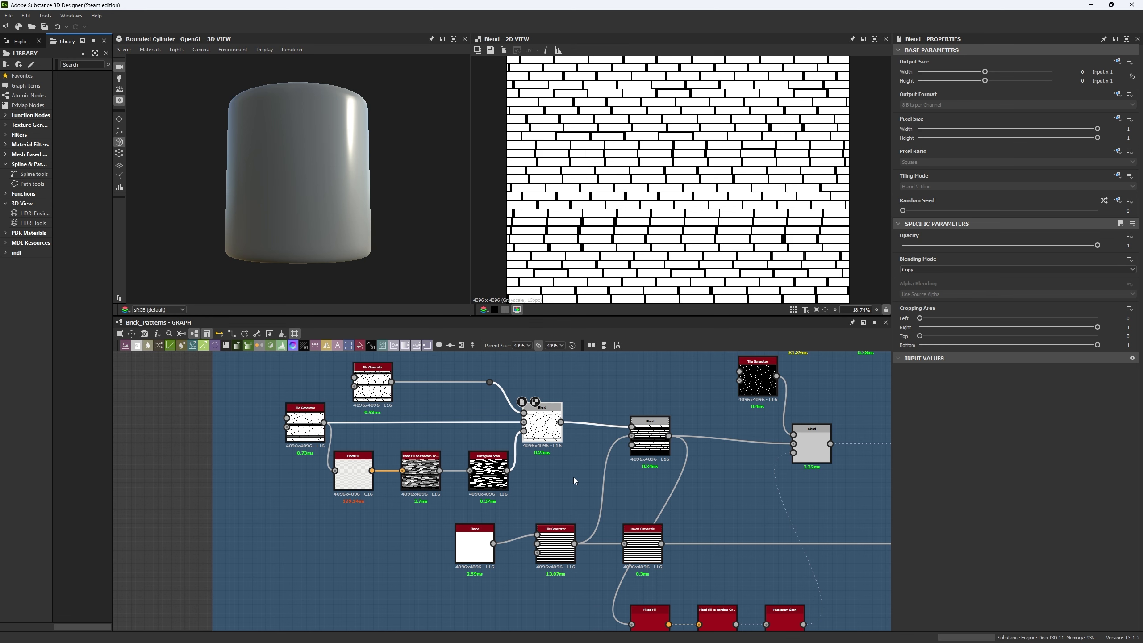
left_click(561, 531)
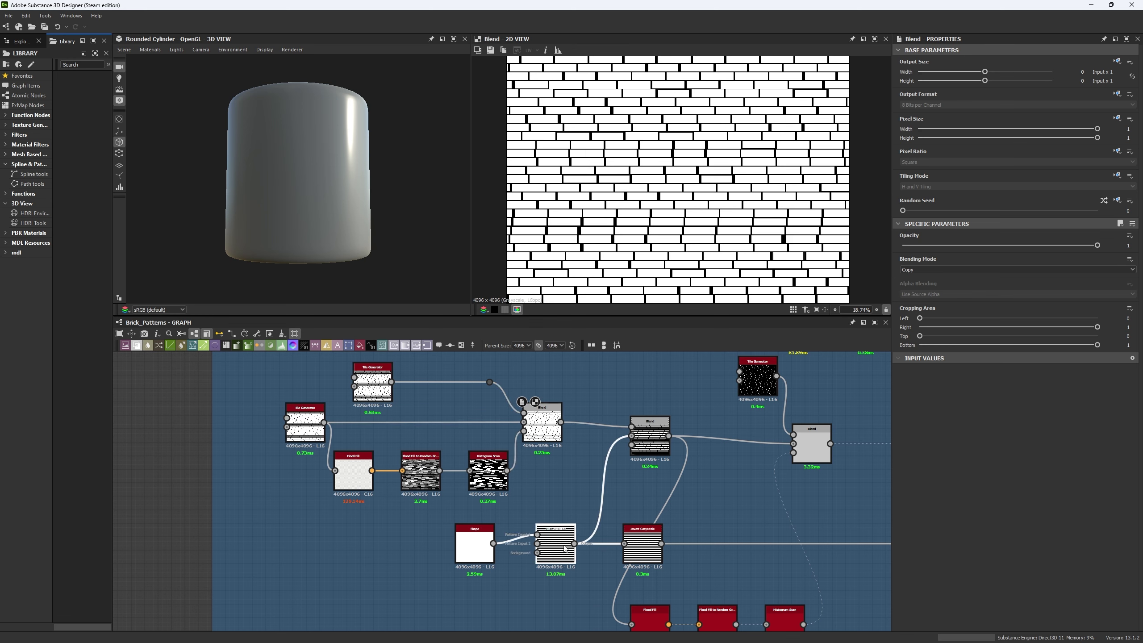
left_click(650, 437)
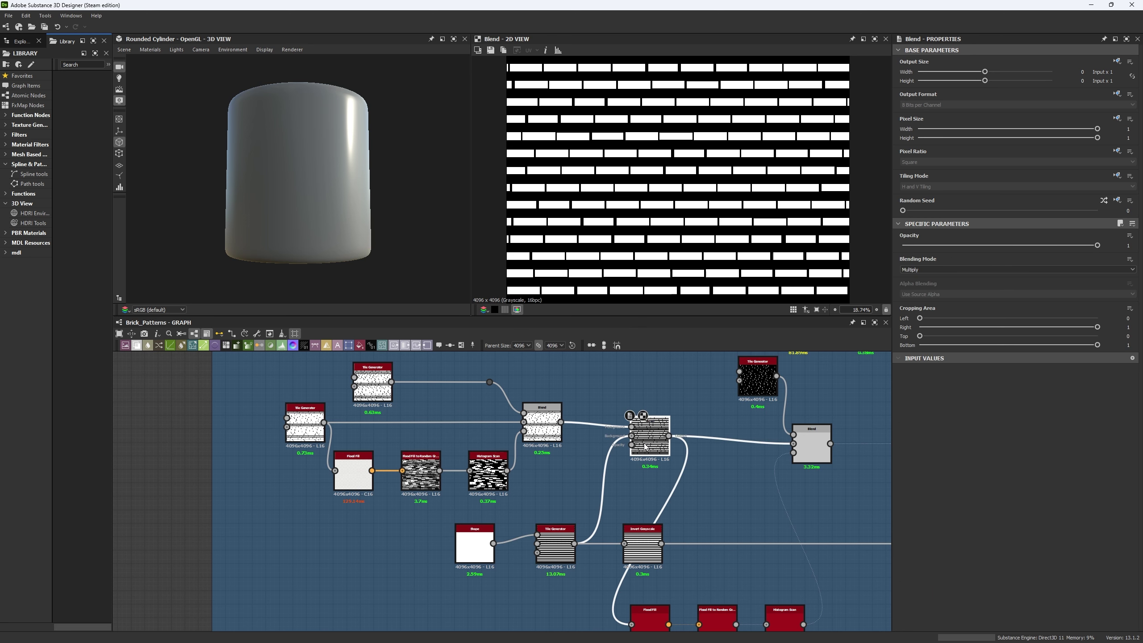
middle_click_drag(748, 445, 682, 407)
left_click(577, 507)
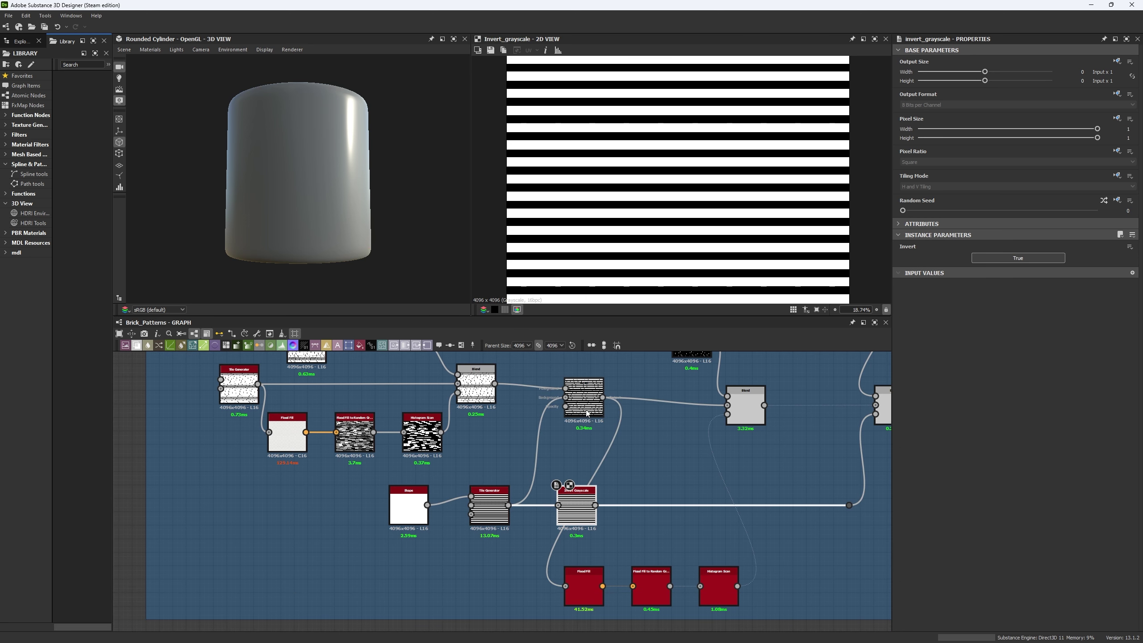
middle_click_drag(520, 459, 484, 475)
left_click(418, 392)
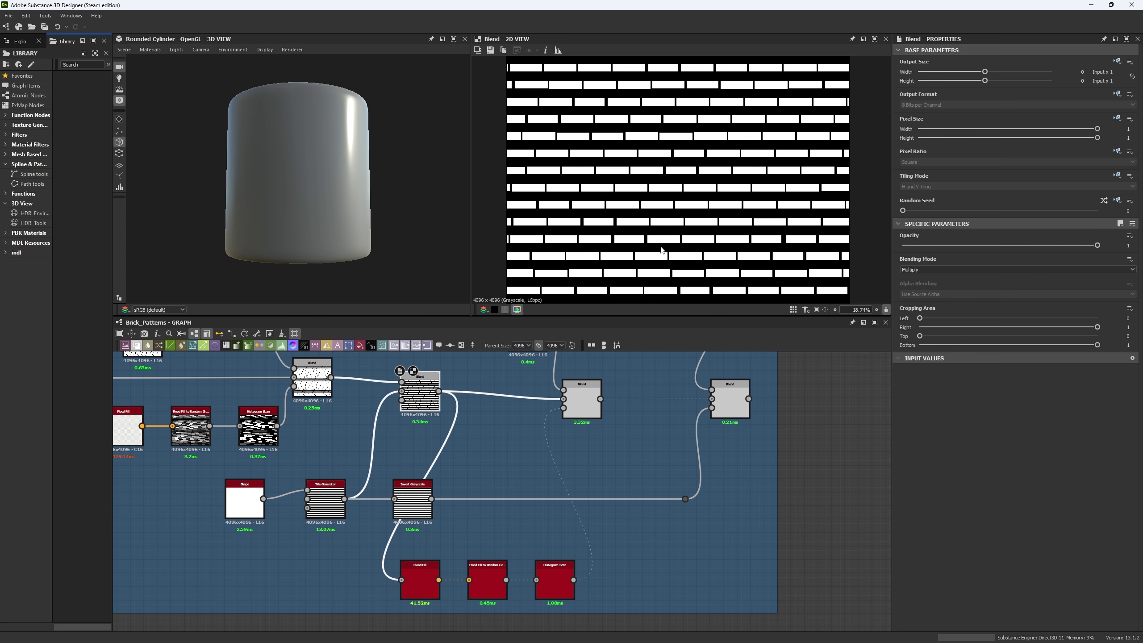
scroll(661, 250, "down", 1)
left_click(413, 567)
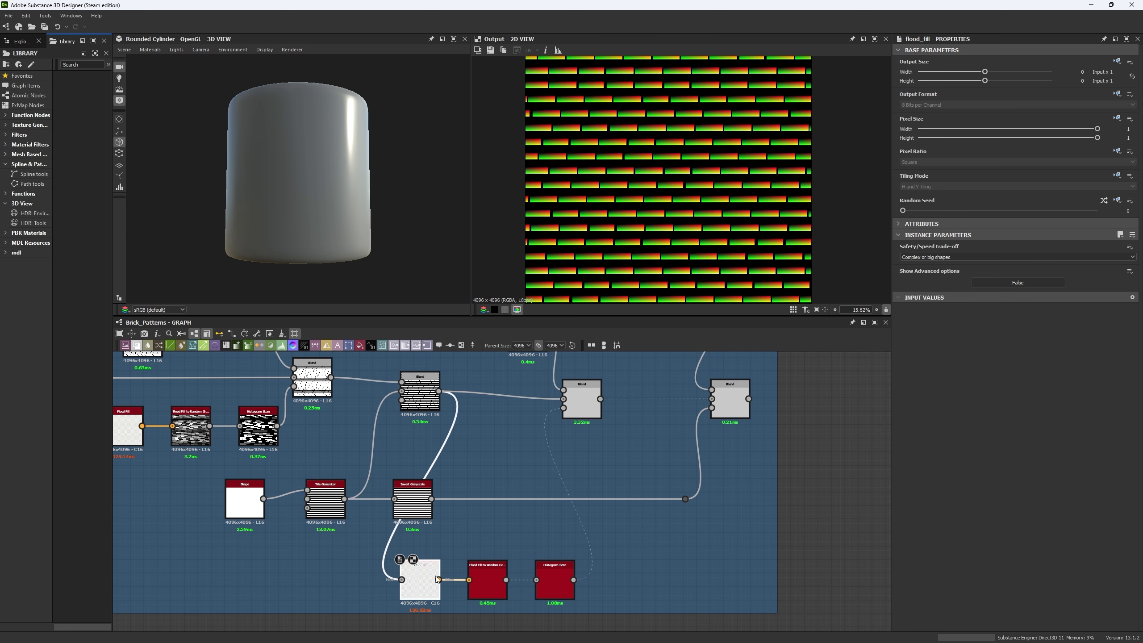
left_click(482, 573)
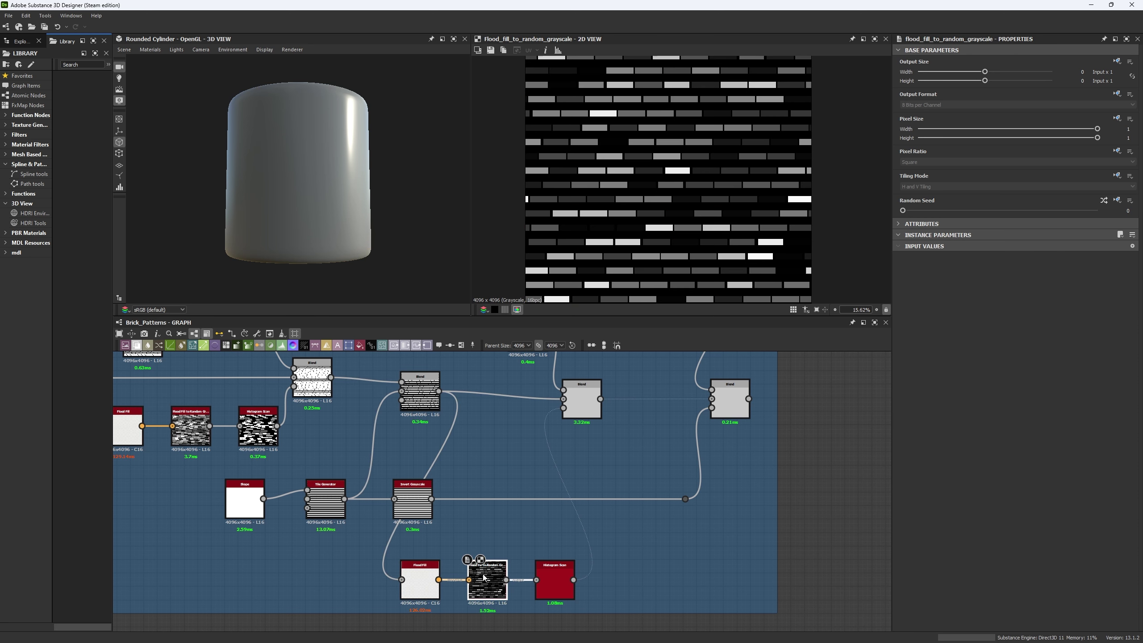
left_click(543, 573)
middle_click_drag(538, 413, 546, 498)
left_click(579, 503)
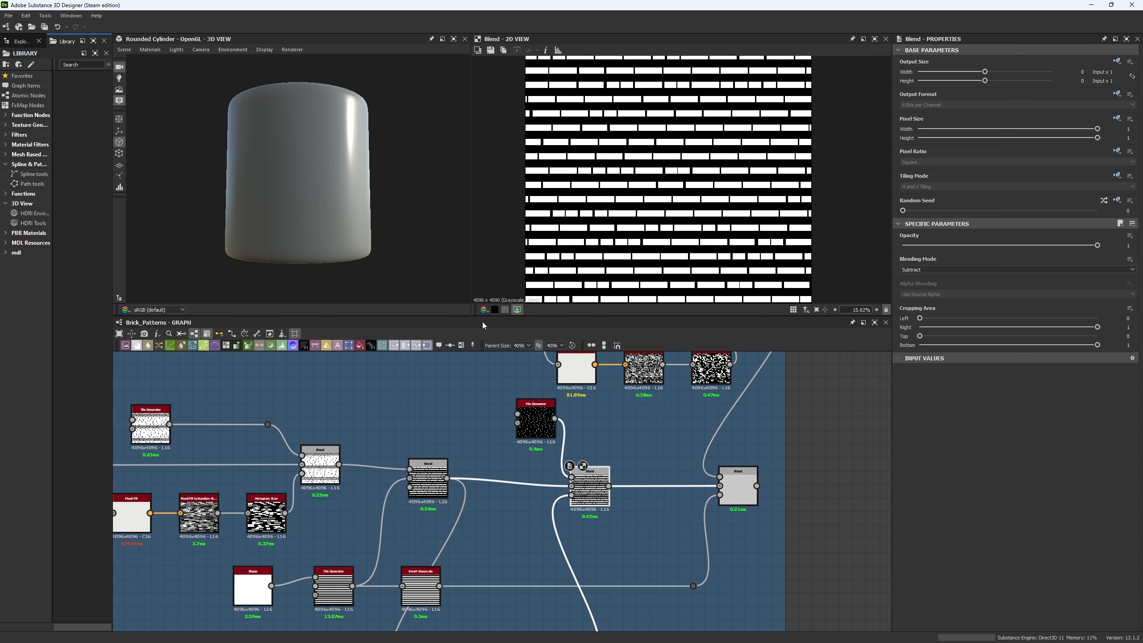
left_click(536, 421)
middle_click_drag(169, 463, 252, 452)
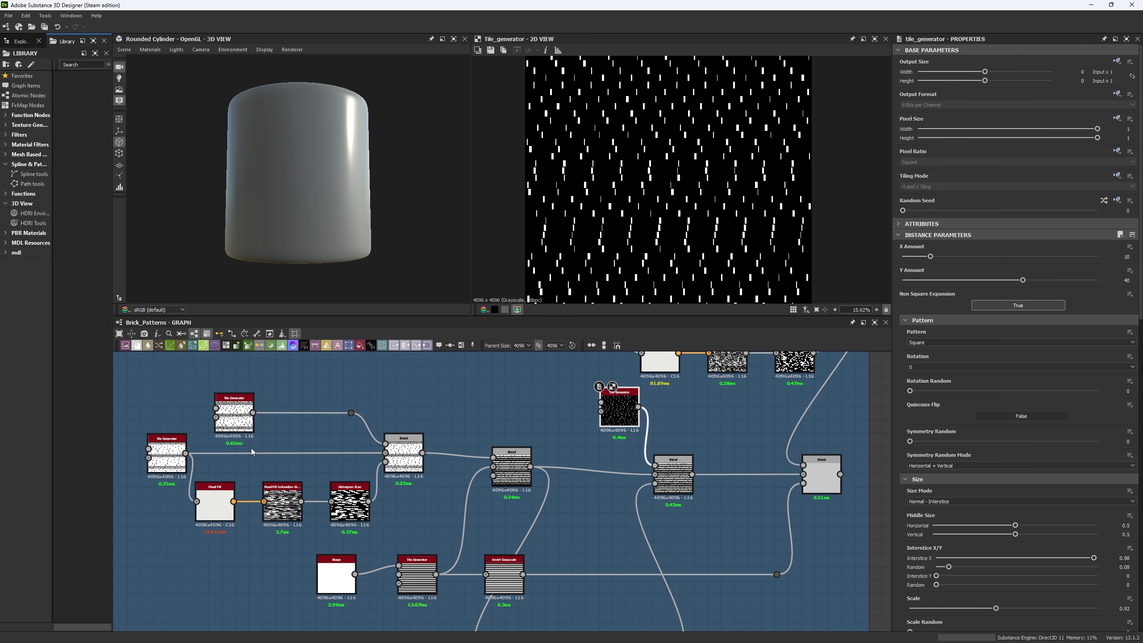
left_click(167, 456)
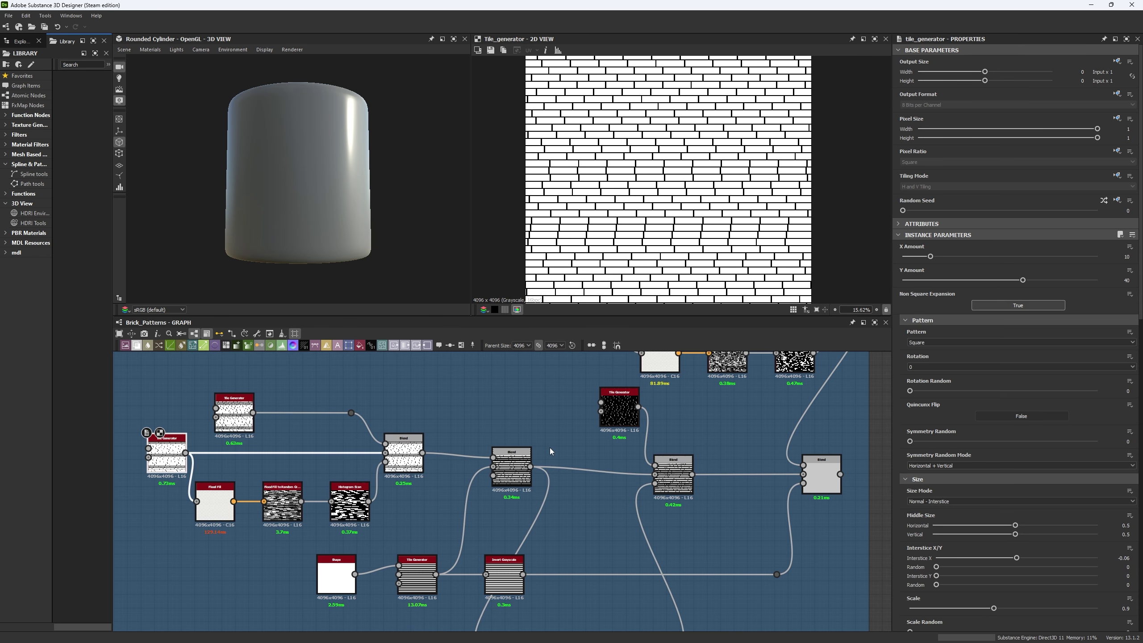
left_click(619, 408)
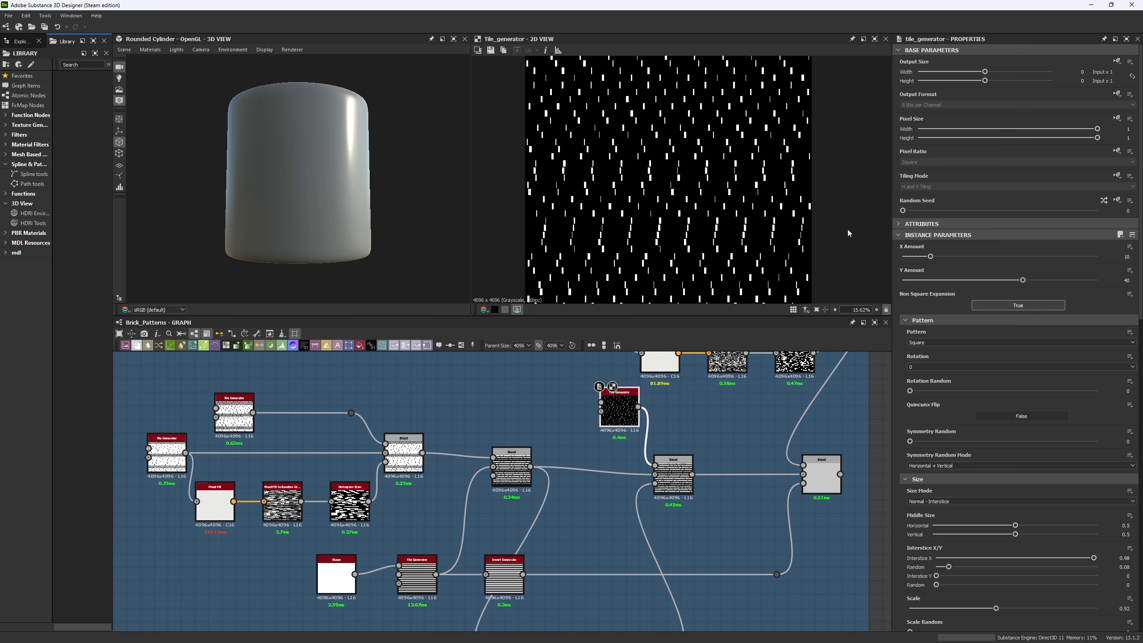
scroll(981, 383, "down", 5)
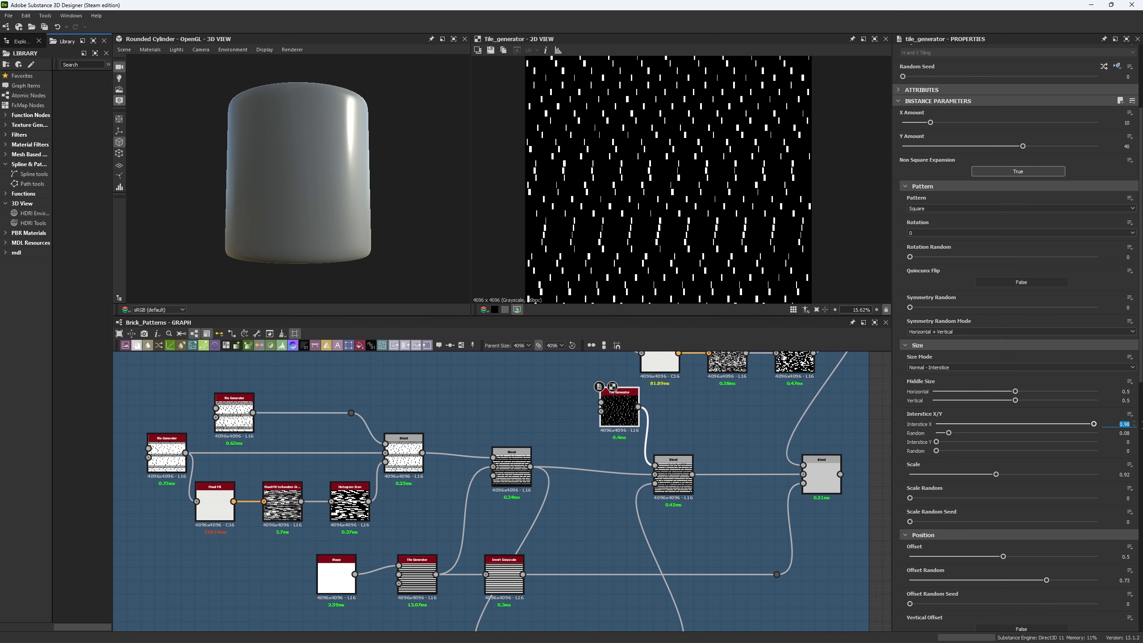
key("Tab")
middle_click_drag(746, 497, 718, 458)
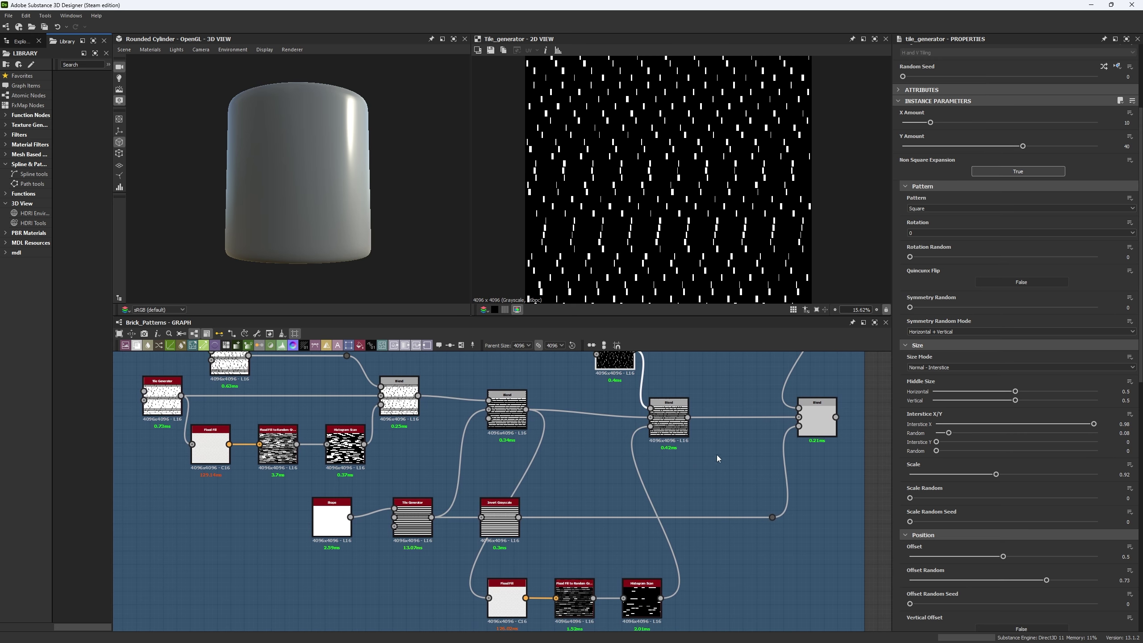
Step: Compare the Subtract Blend and Multiply Blend results
double_click(669, 423)
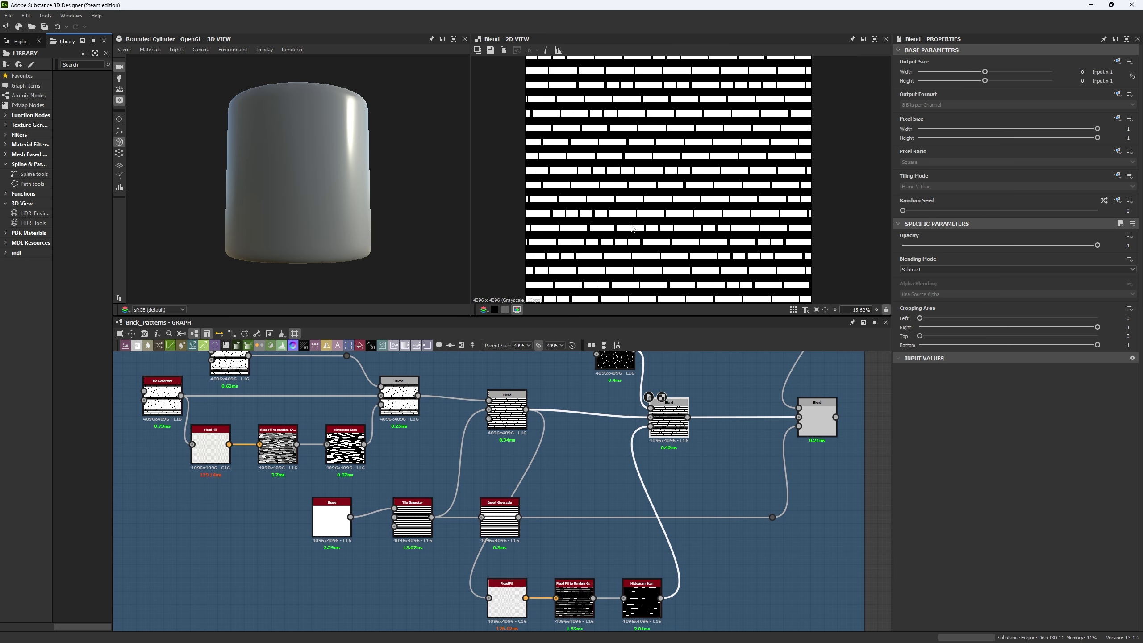
double_click(507, 414)
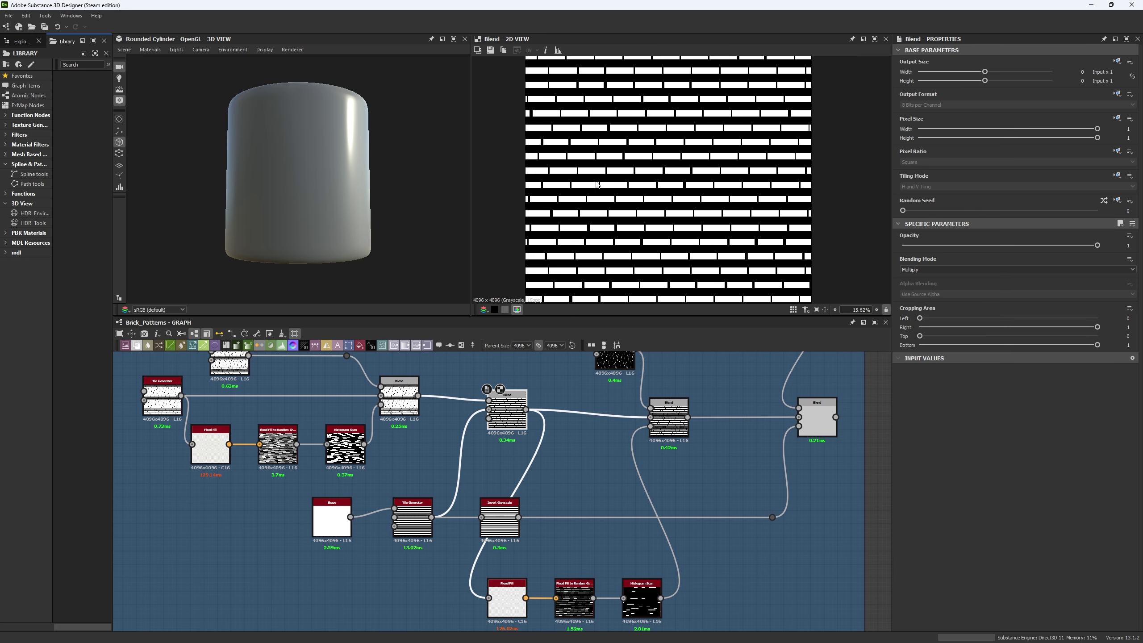
double_click(670, 431)
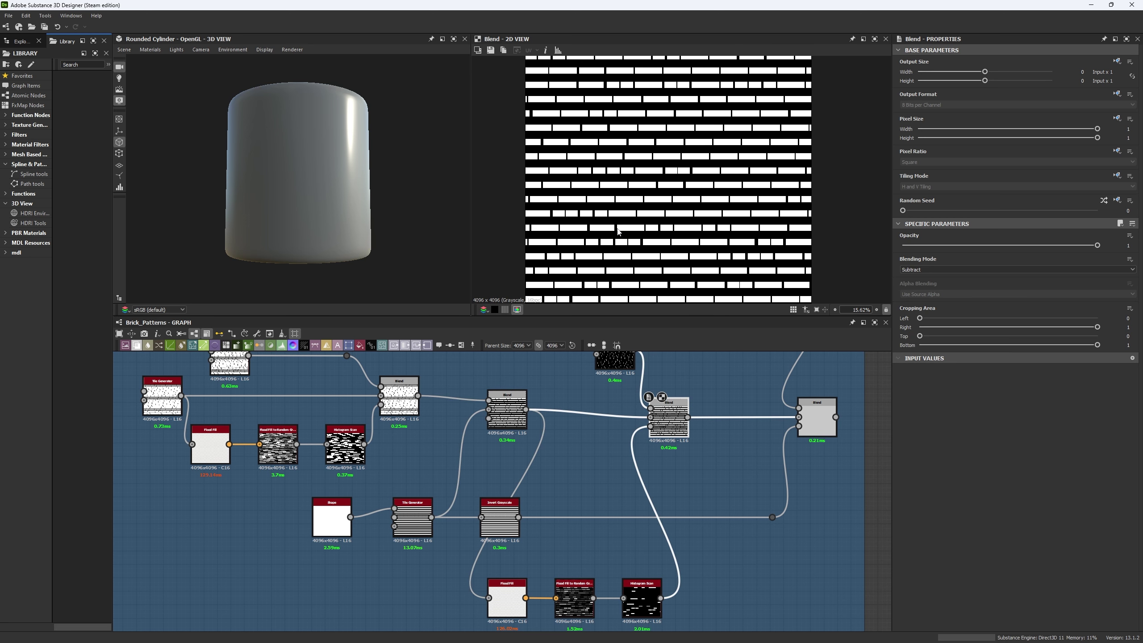
scroll(619, 236, "up", 3)
middle_click_drag(686, 372, 679, 417)
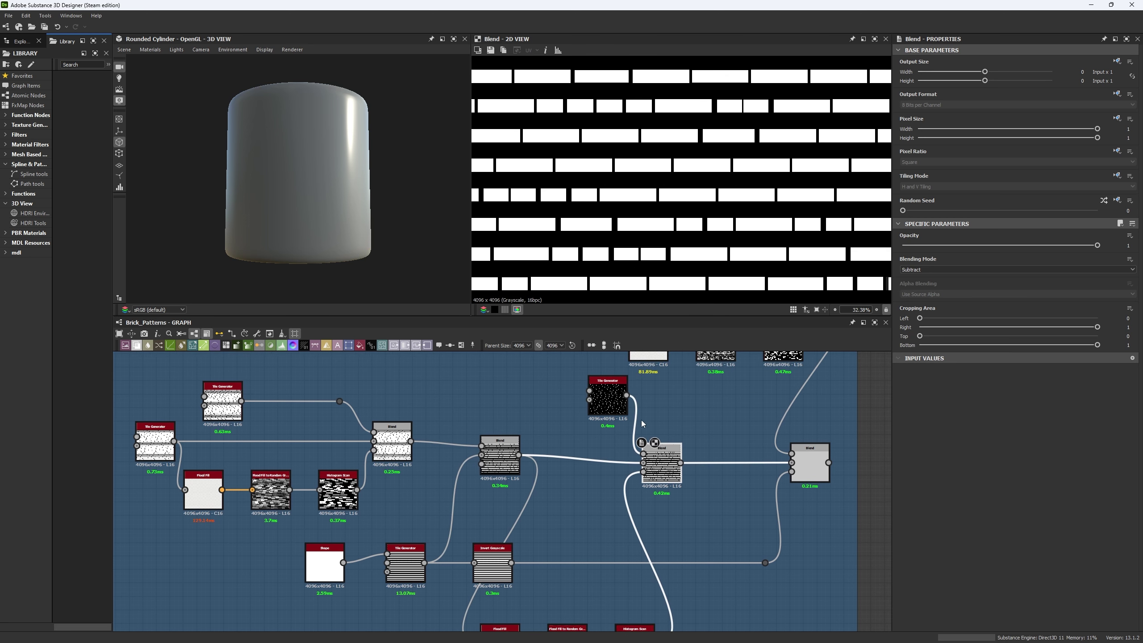
Step: Try Random Seed 8 on the small-brick Tile Generator, then undo back to 0
left_click(608, 397)
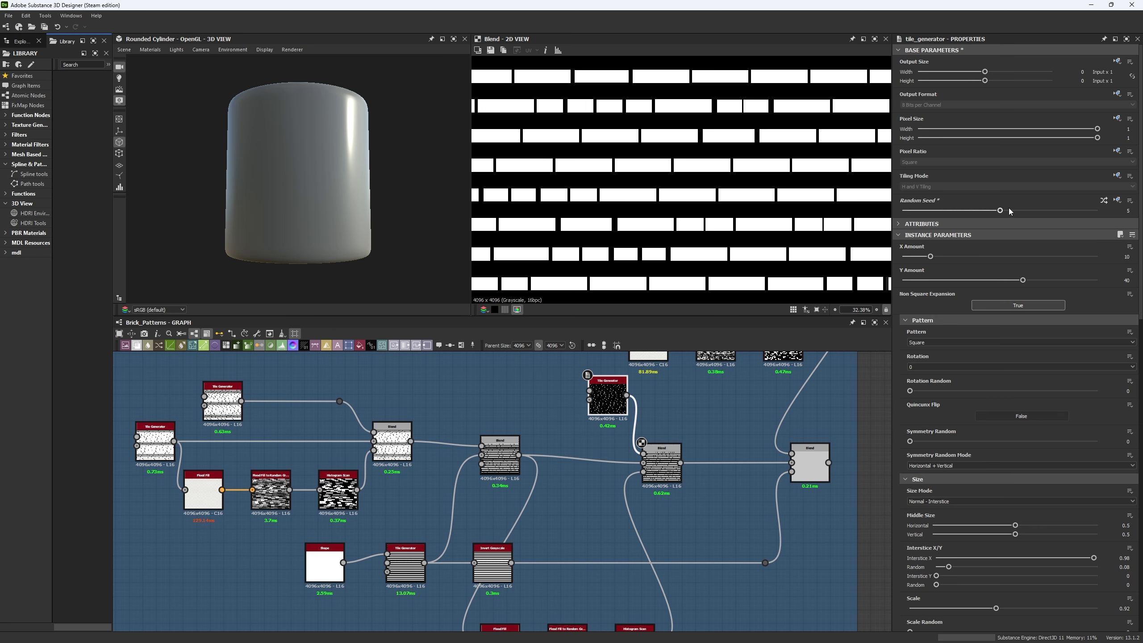
left_click_drag(903, 210, 1058, 211)
scroll(755, 289, "down", 3)
scroll(695, 252, "up", 3)
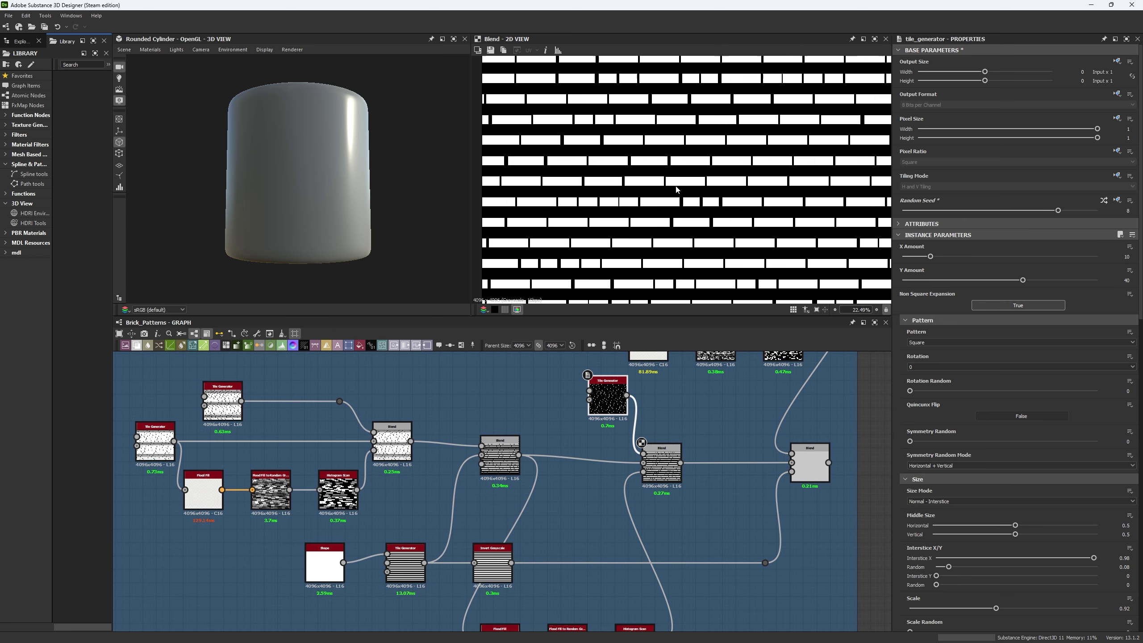
key("ctrl+z")
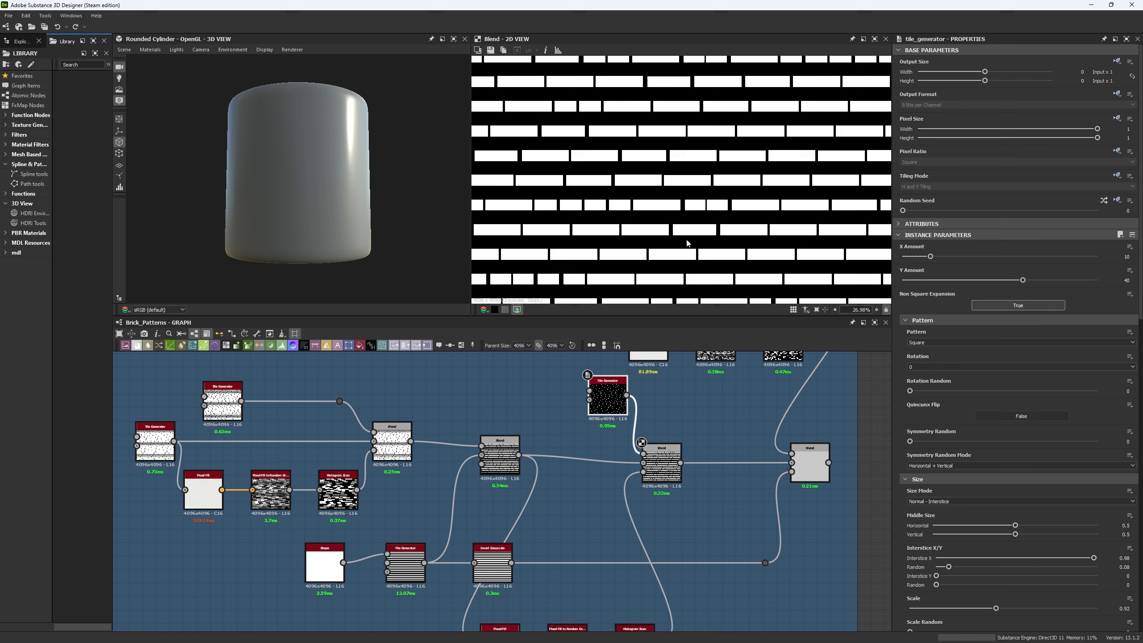
Step: Pan the 2D preview across the bricks and bring the upper node row into view
middle_click_drag(477, 206, 502, 209)
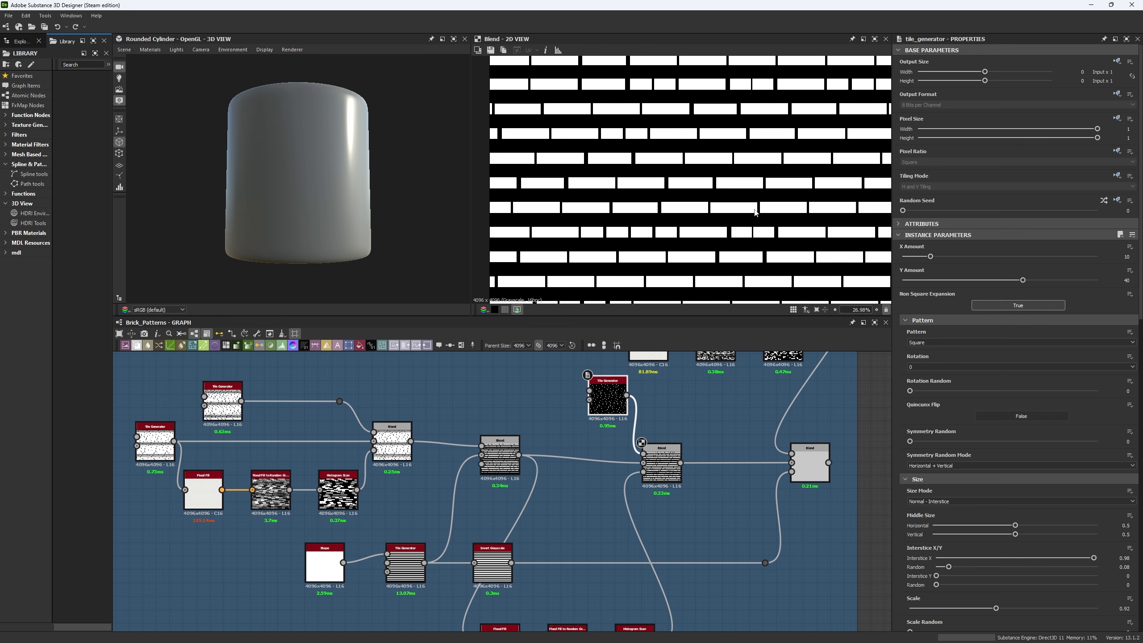
middle_click_drag(722, 219, 674, 193)
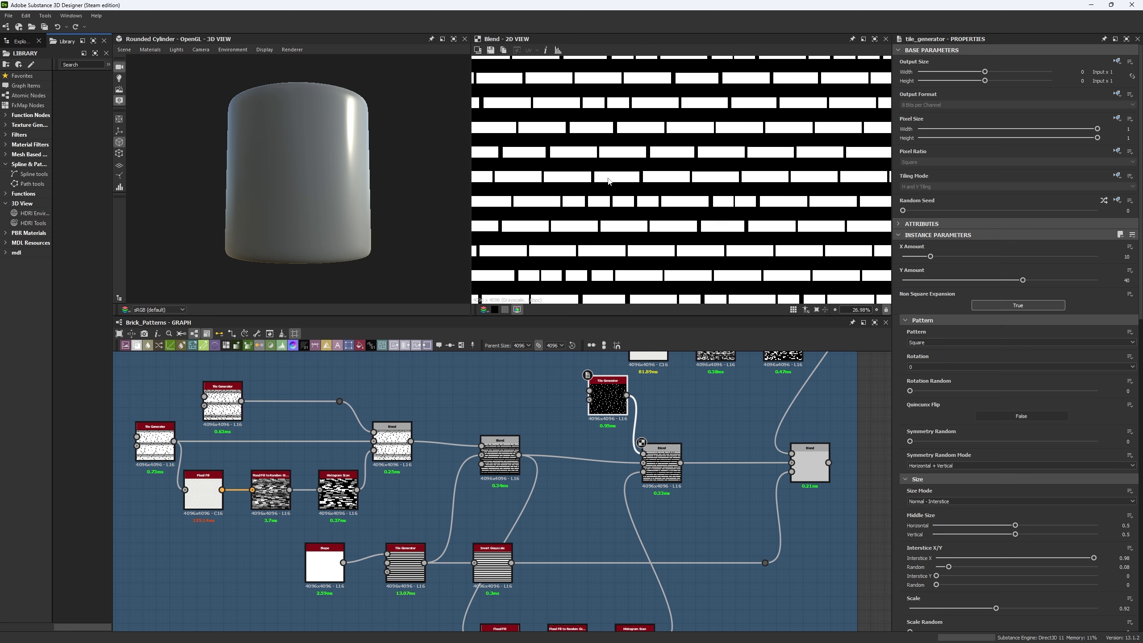
scroll(689, 463, "down", 2)
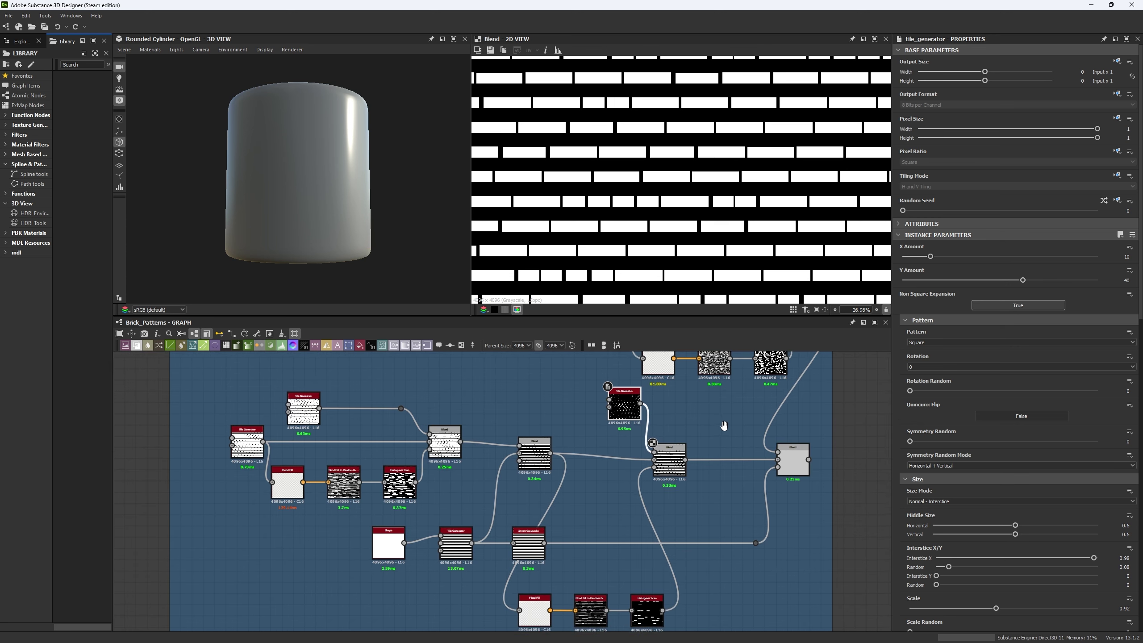
middle_click_drag(691, 466, 640, 519)
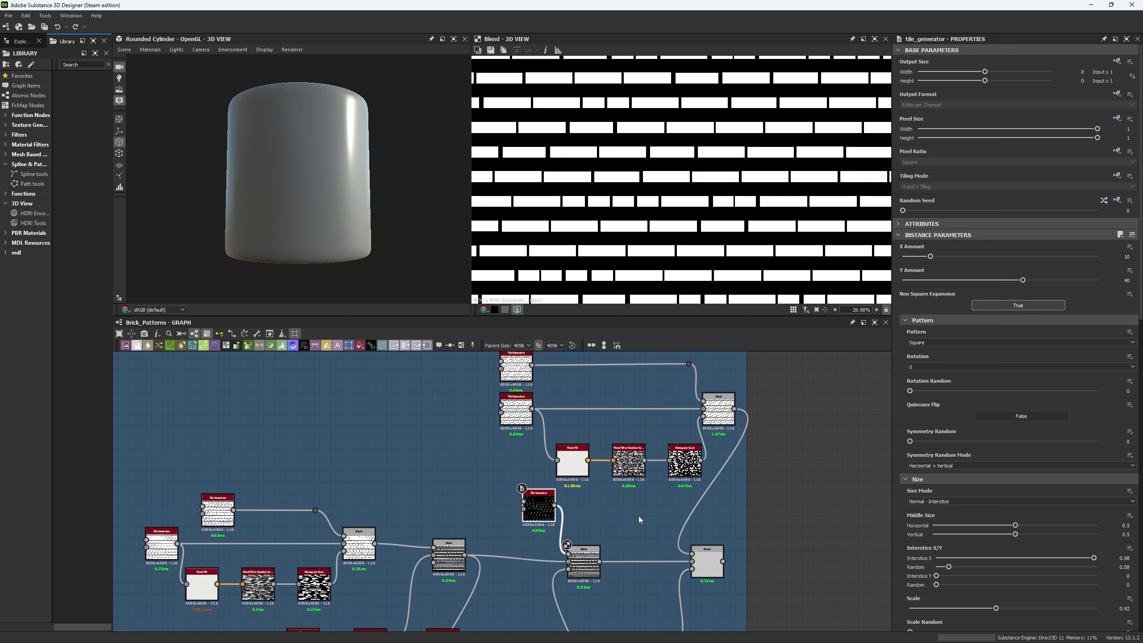
Step: Preview the upper and the 25×40 tilted-brick Tile Generators with their settings
scroll(614, 391, "up", 2)
double_click(446, 421)
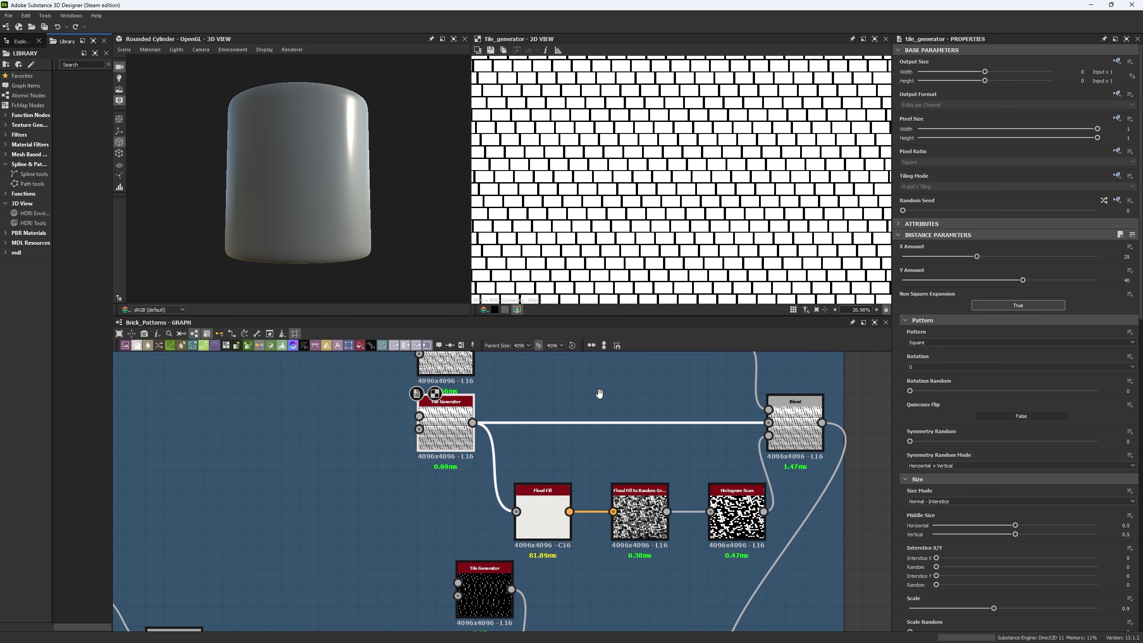
middle_click_drag(602, 390, 586, 454)
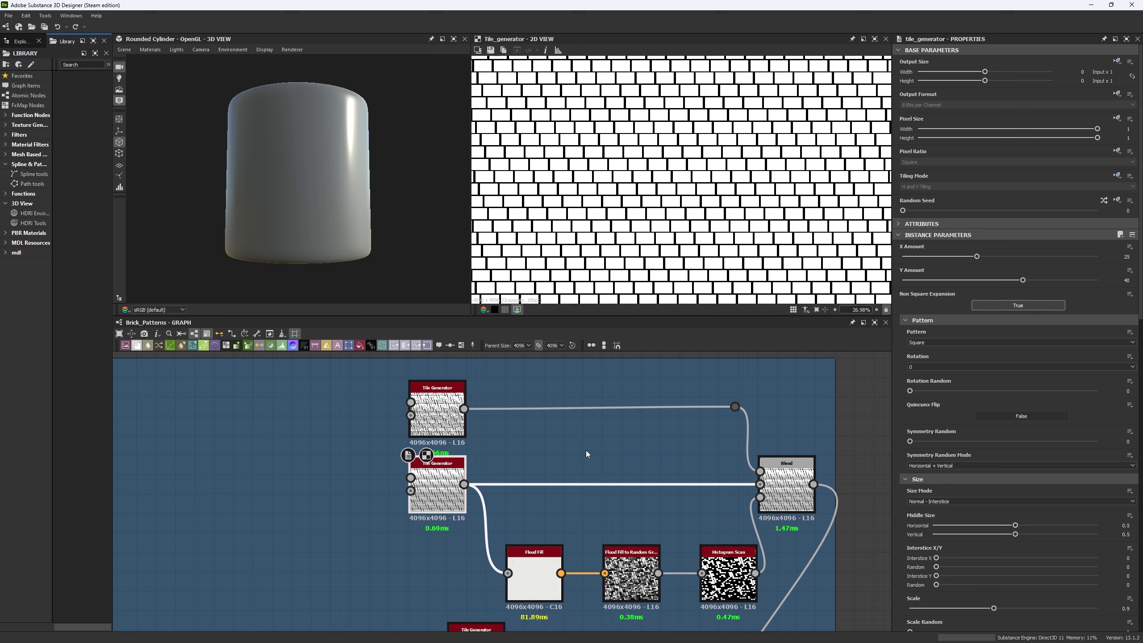
double_click(444, 431)
scroll(693, 239, "up", 8)
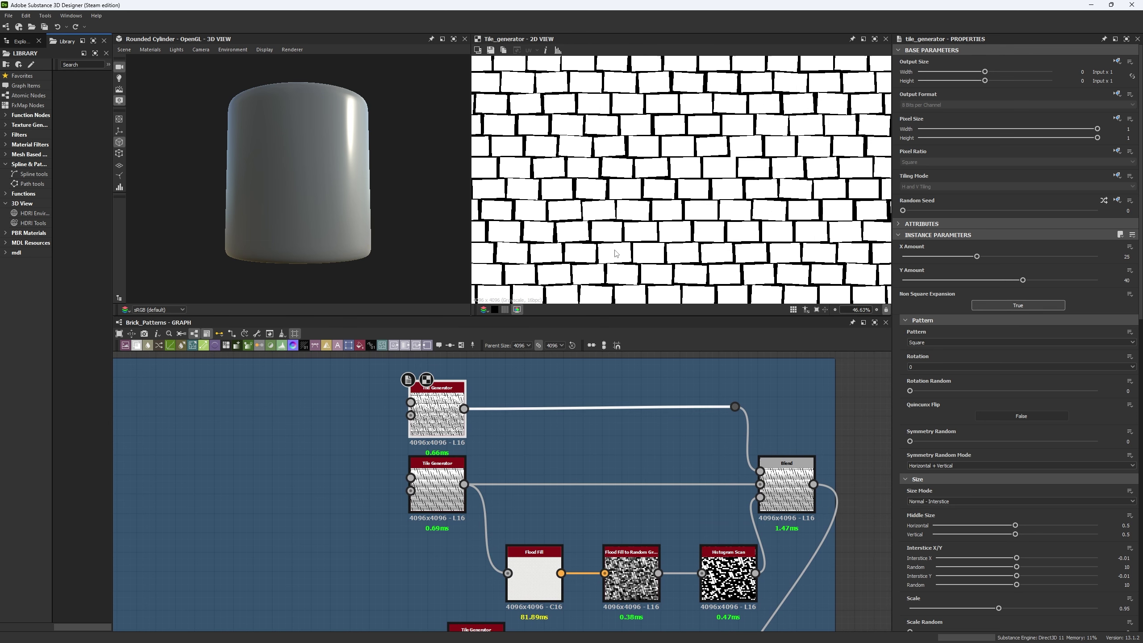
scroll(981, 389, "down", 5)
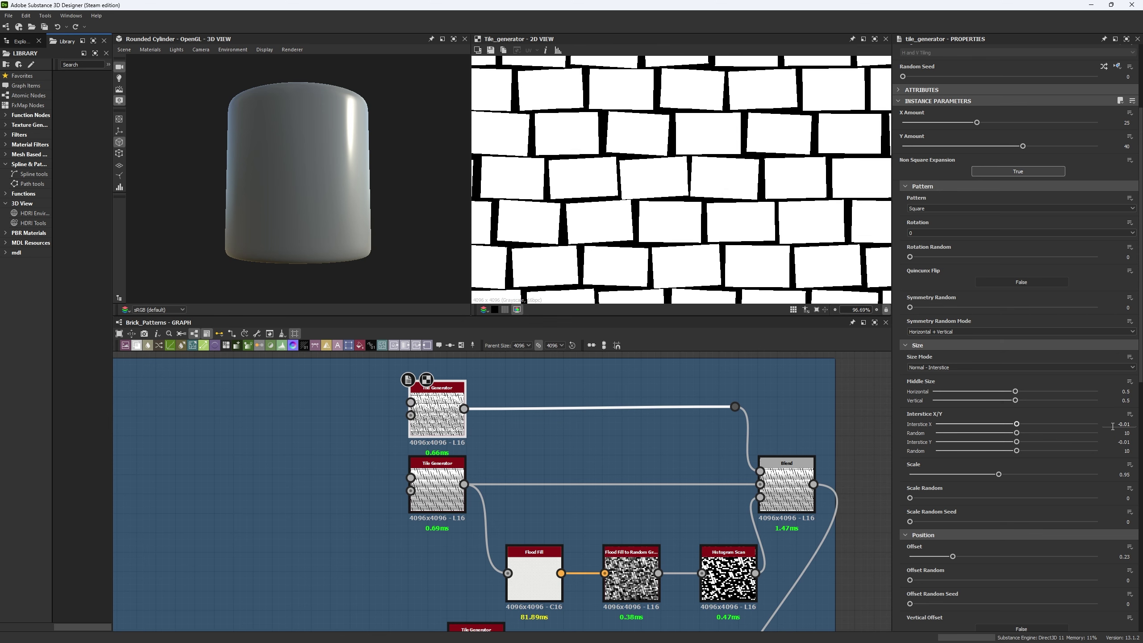
Step: Edit the Interstice X Random field, then preview the Blend of the tilted bricks
left_click(1128, 434)
scroll(585, 473, "down", 3)
scroll(653, 433, "up", 3)
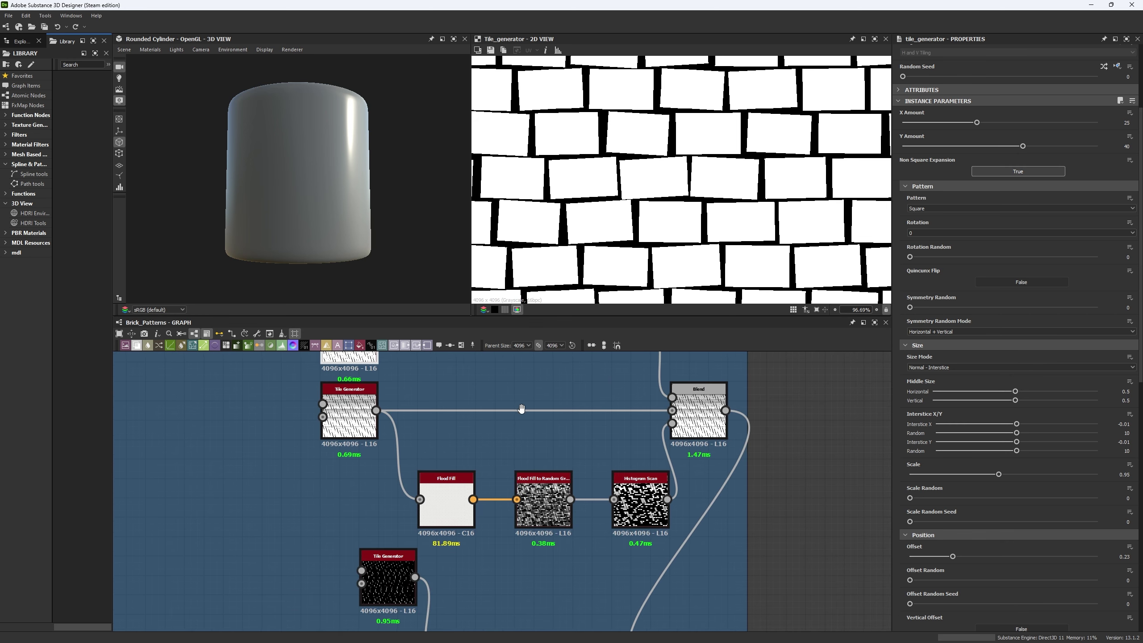
middle_click_drag(655, 423, 677, 453)
left_click(720, 445)
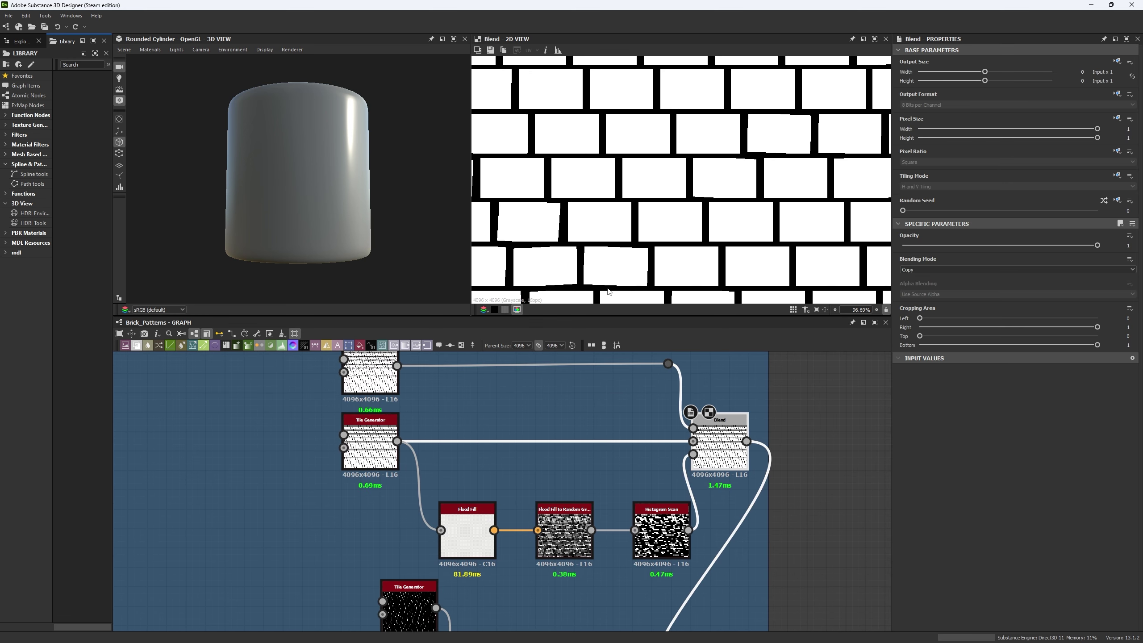
Step: Try Histogram Scan position 0.11, then undo back to 0.4
scroll(609, 396, "down", 3)
scroll(668, 215, "down", 2)
scroll(668, 216, "down", 2)
left_click(639, 473)
left_click_drag(946, 257, 926, 258)
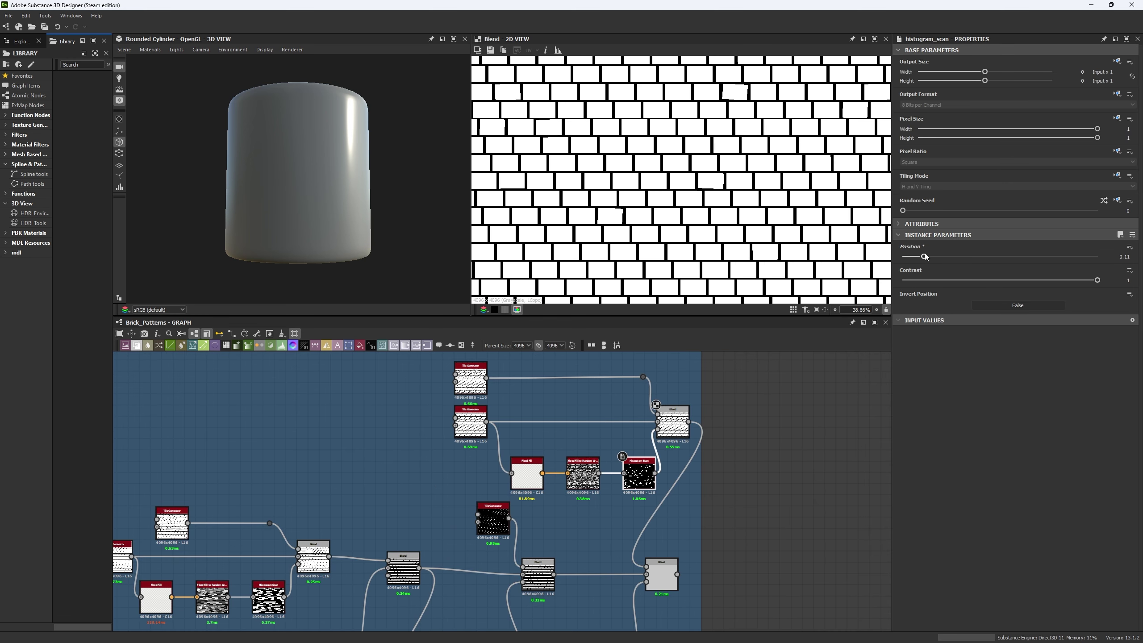
key("ctrl+z")
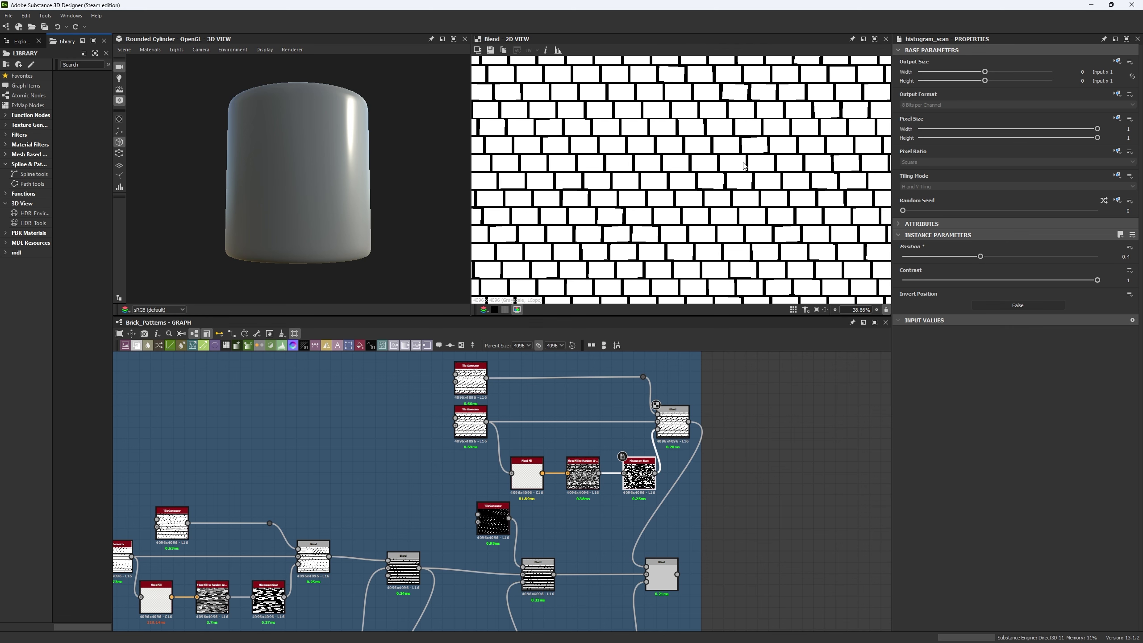
Step: Preview the stripes Tile Generator, Invert Grayscale, and the final Blend of all brick layers
middle_click_drag(774, 421, 748, 420)
scroll(760, 285, "up", 5)
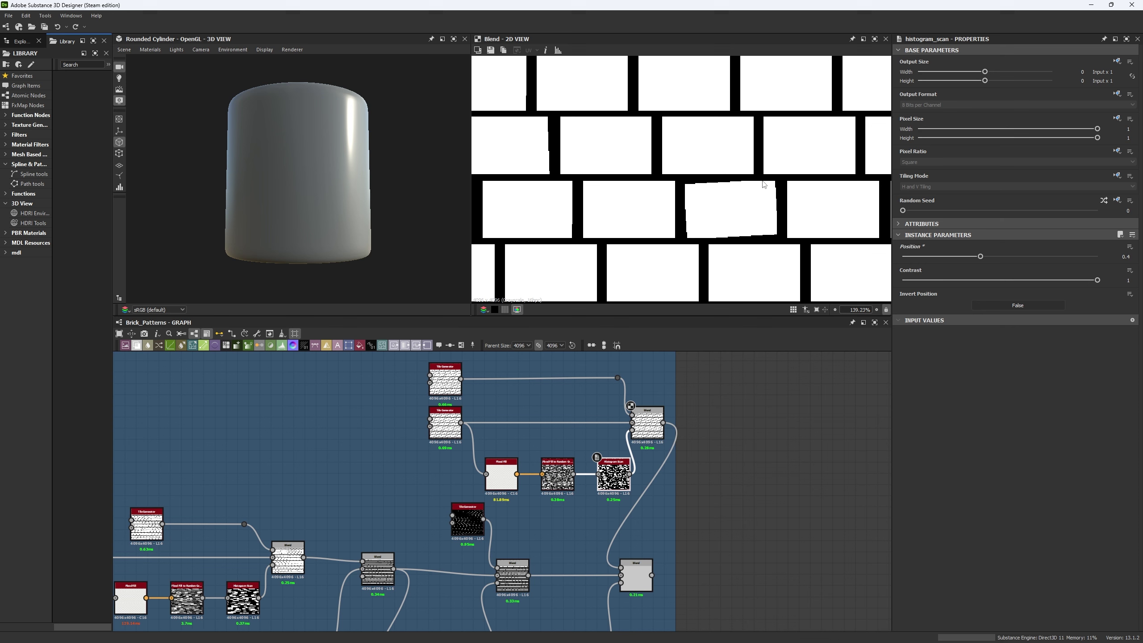
scroll(689, 186, "down", 6)
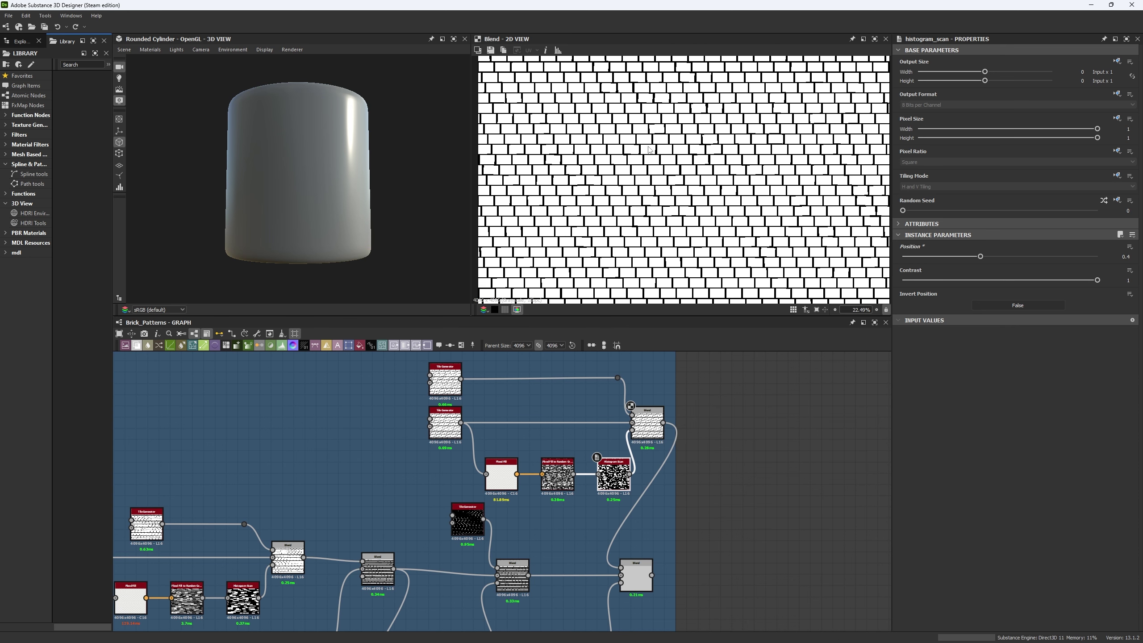
middle_click_drag(667, 464, 662, 344)
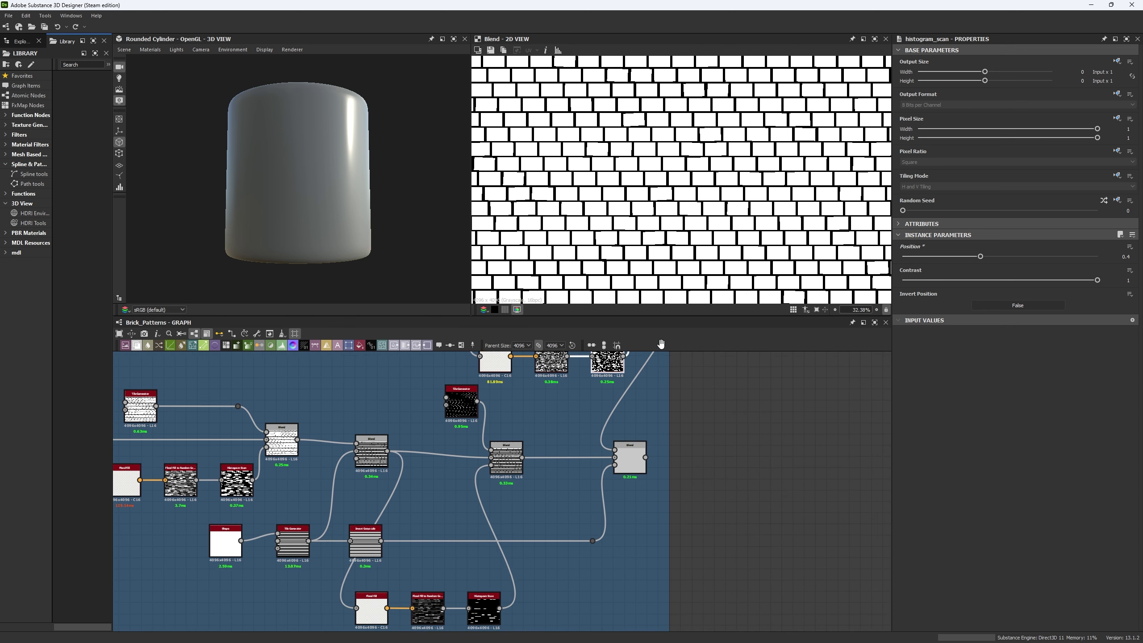
scroll(292, 547, "up", 2)
left_click(291, 547)
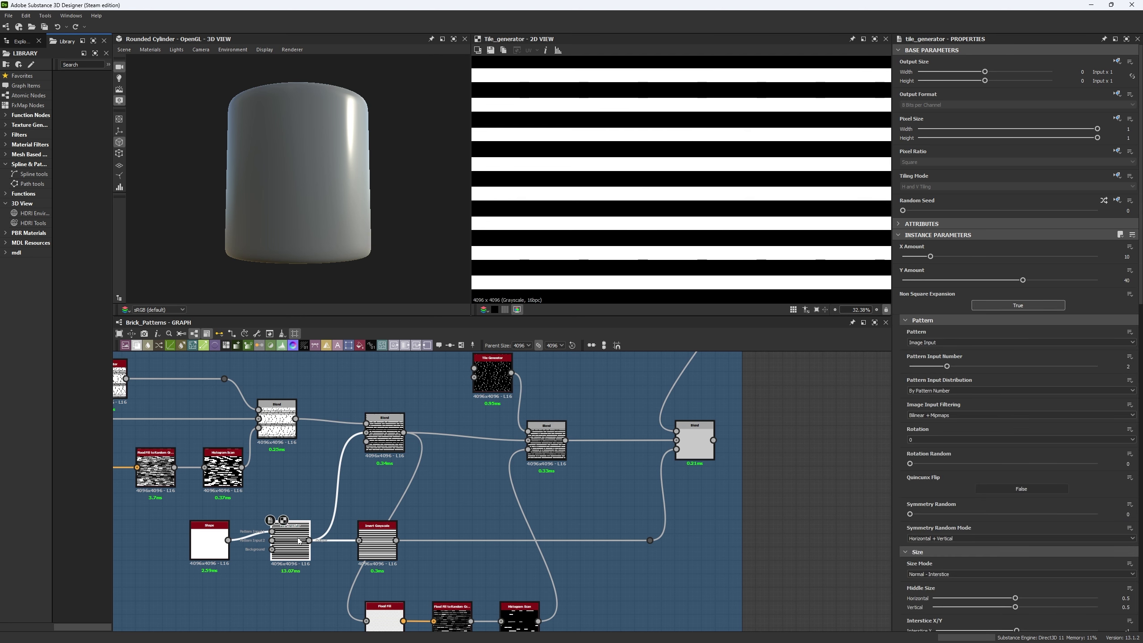
double_click(360, 525)
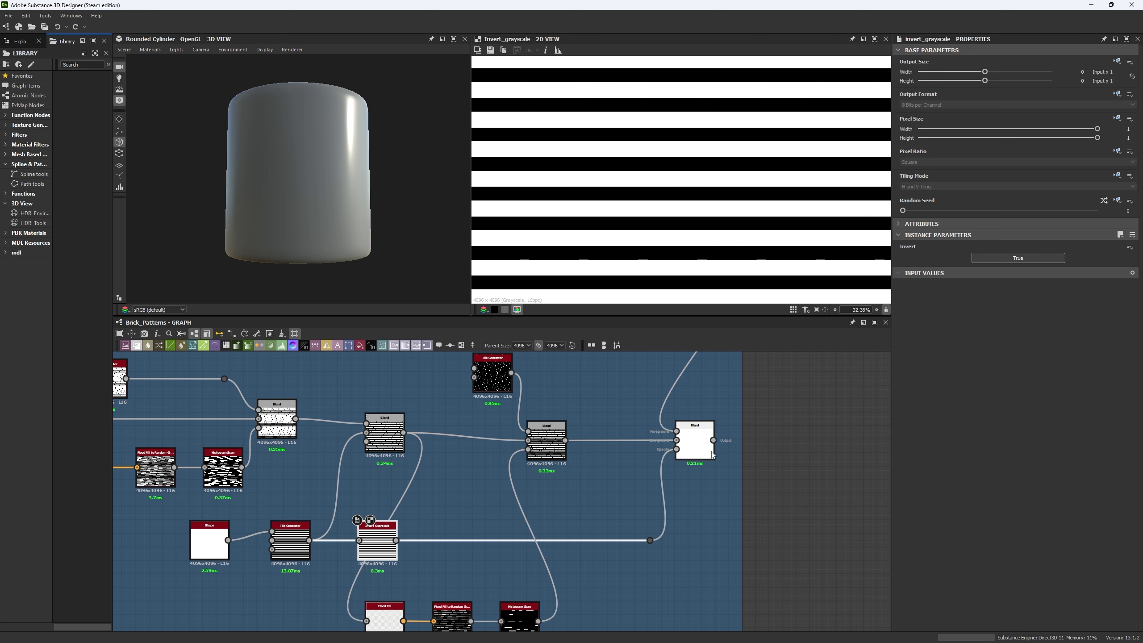
double_click(711, 455)
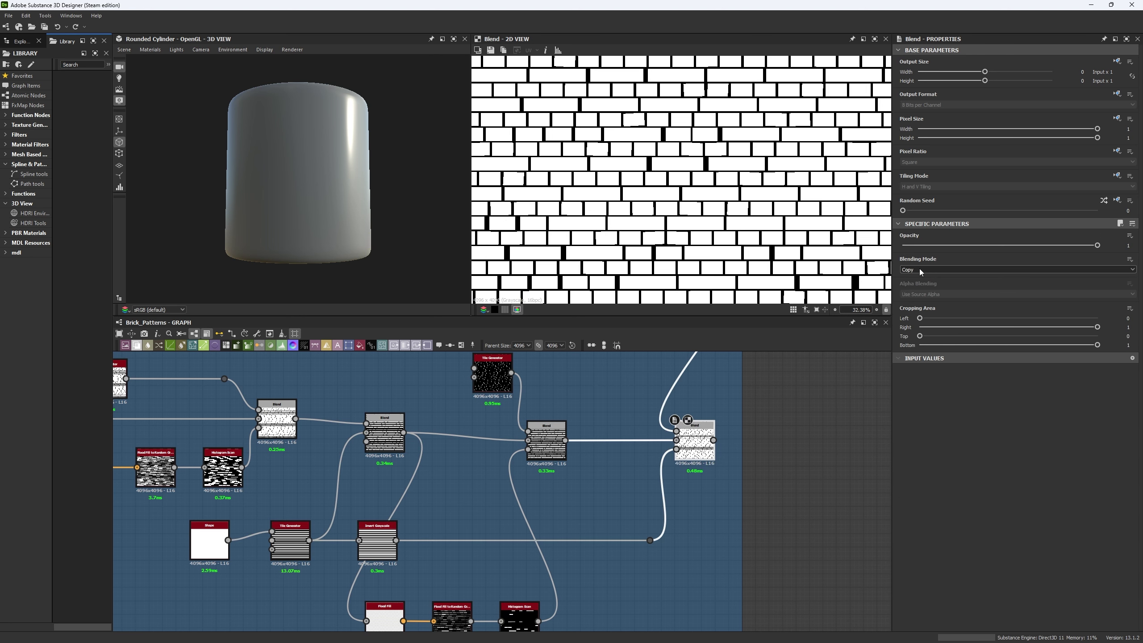
scroll(608, 473, "down", 2)
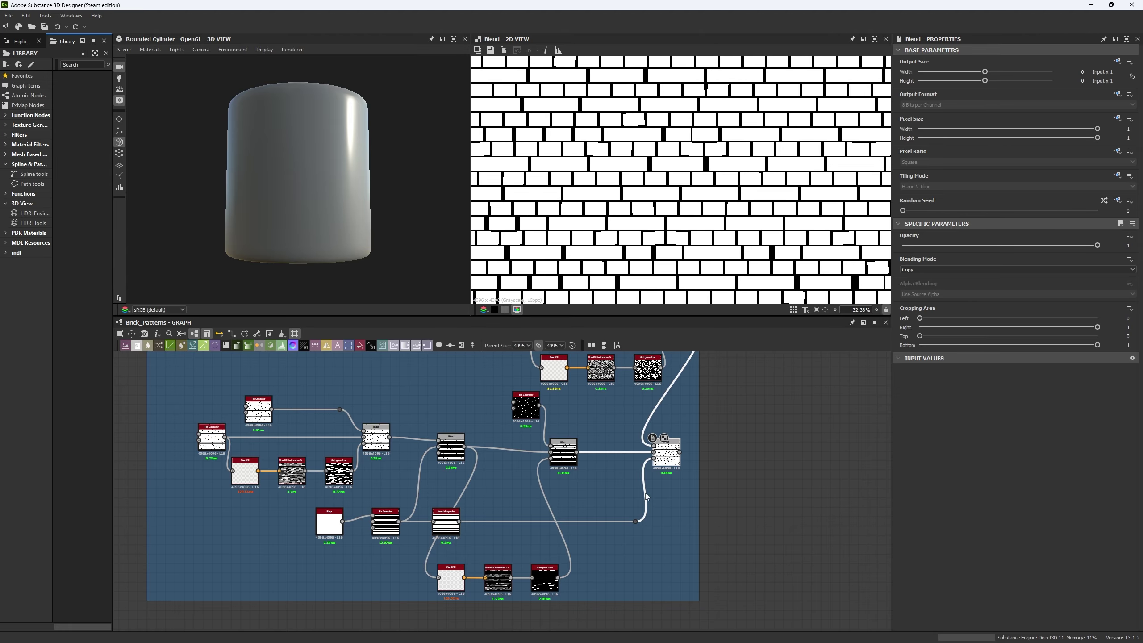